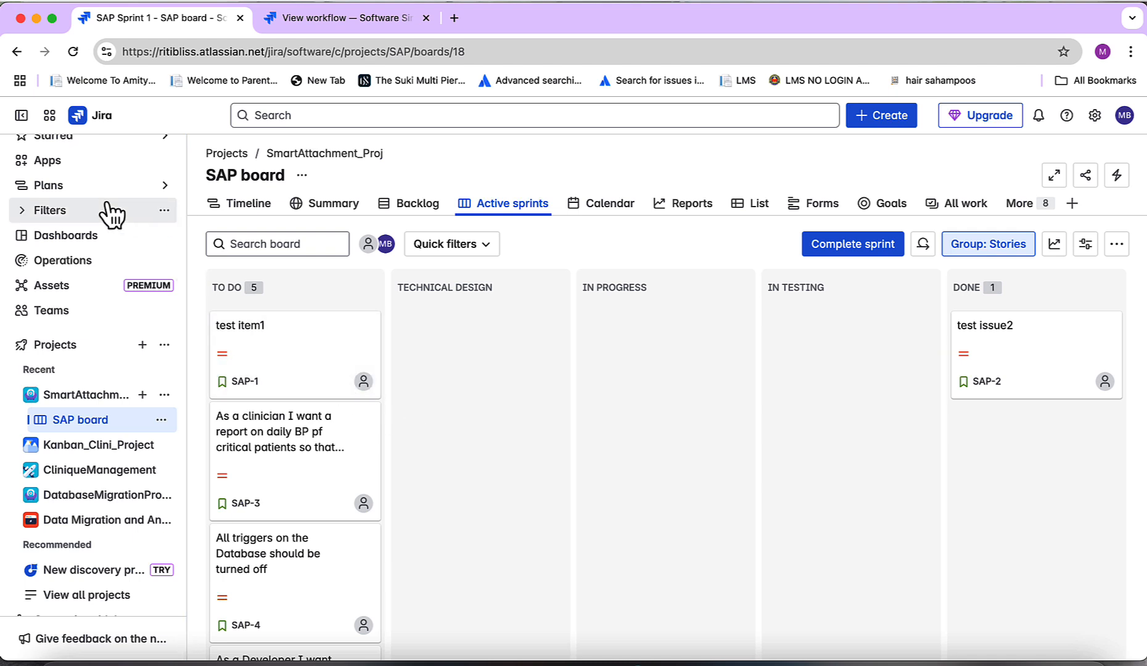
Search the Jira apps marketplace for smart attachments for jira and open the Smart Attachments for Jira app page
{"action": "left_click", "coordinate": [58, 162]}
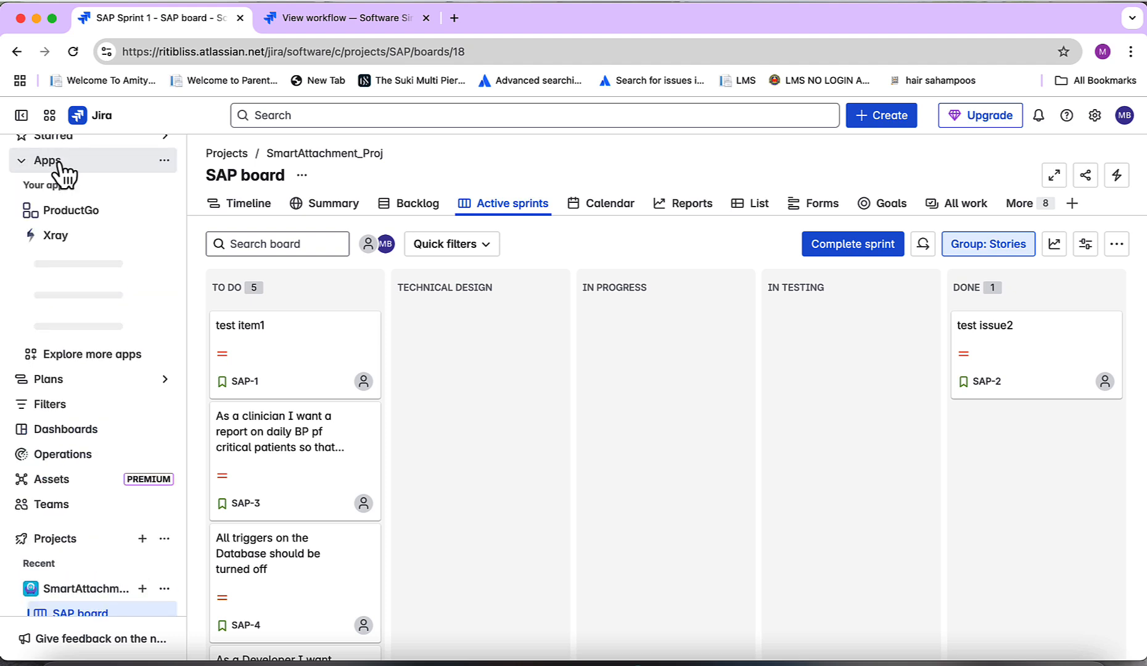
{"action": "left_click", "coordinate": [95, 360]}
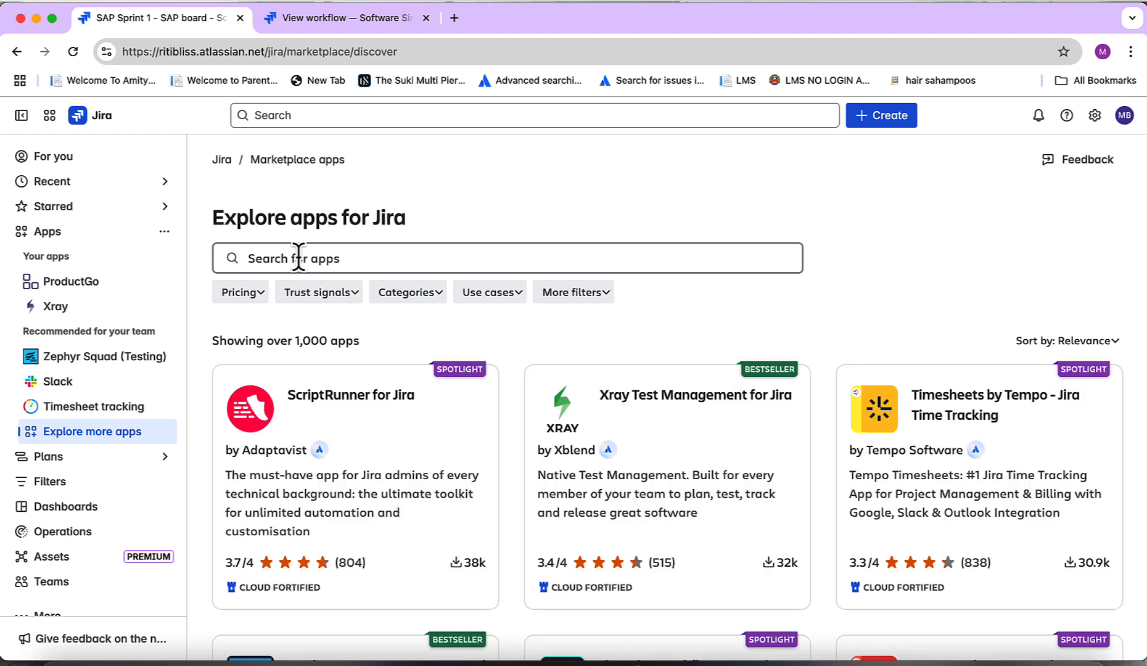
{"action": "left_click", "coordinate": [299, 258]}
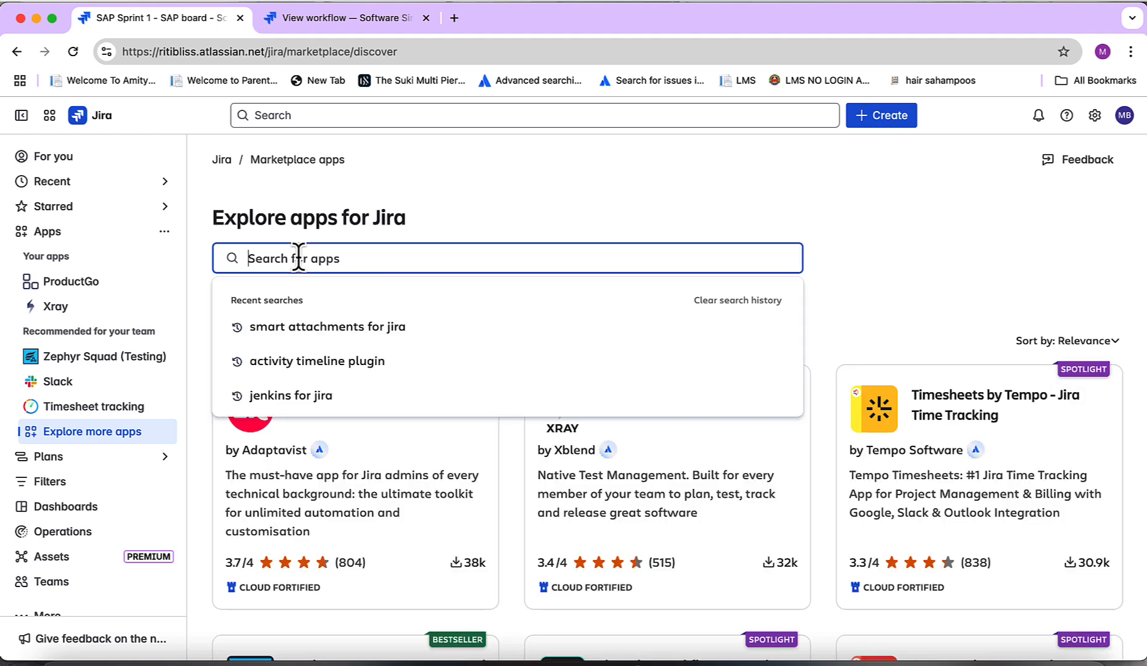
{"action": "type", "text": "sm"}
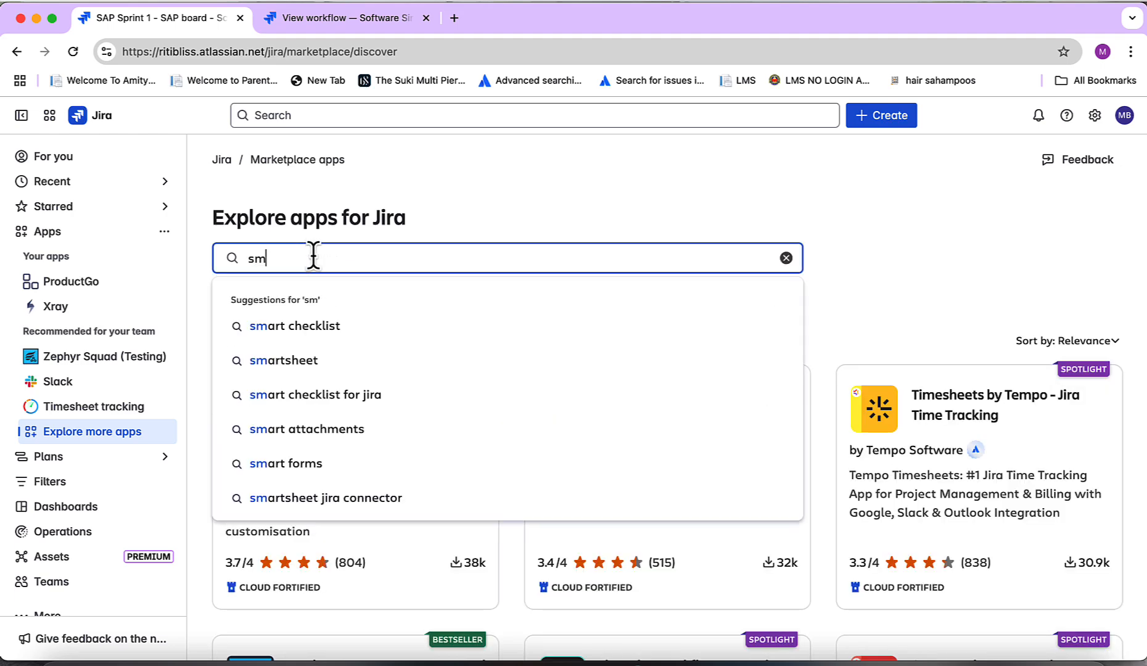
{"action": "type", "text": "art attachments for jira"}
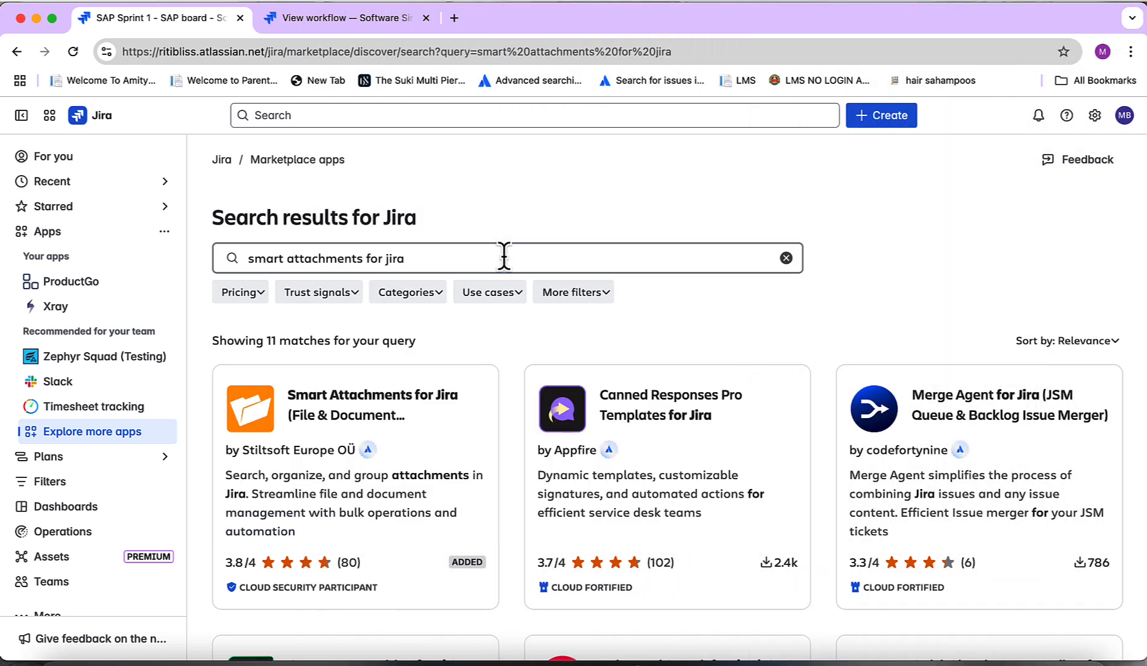
{"action": "left_click", "coordinate": [333, 416]}
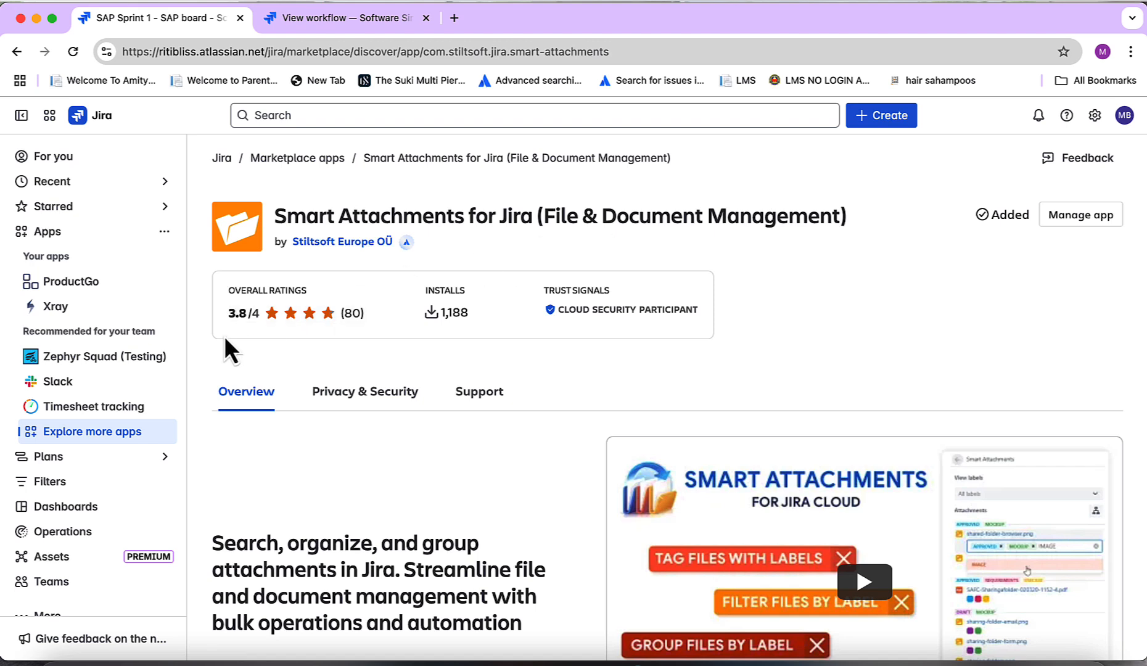
Return to the SAP board and open the test item1 issue SAP-1
{"action": "scroll", "coordinate": [58, 404], "scroll_direction": "down", "scroll_amount": 1}
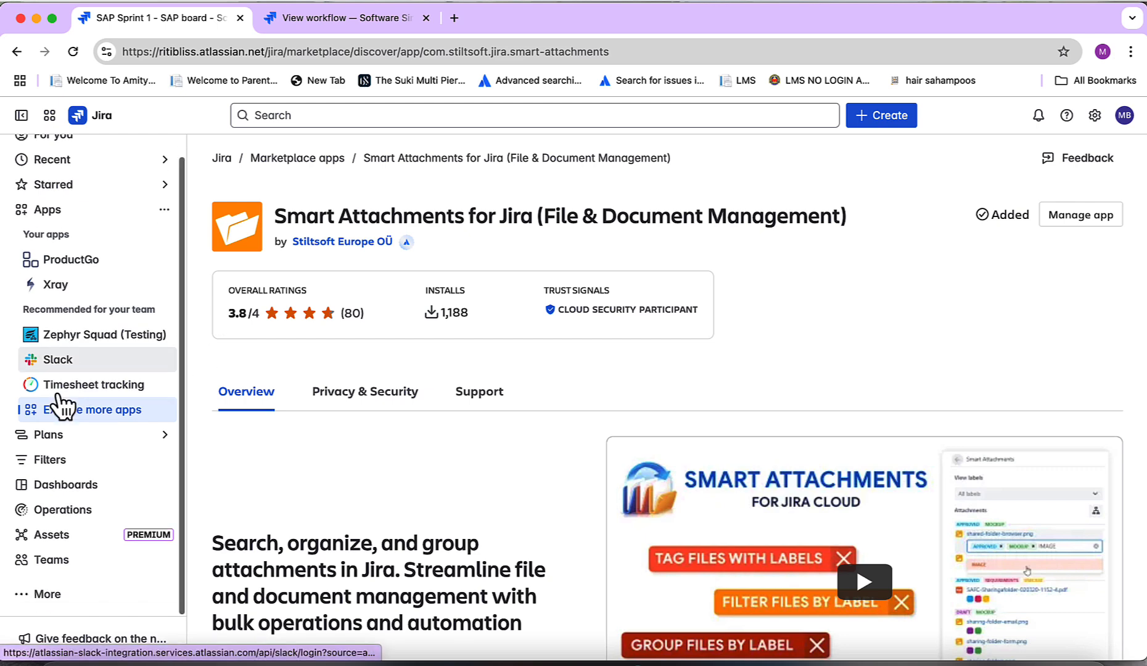
{"action": "scroll", "coordinate": [59, 403], "scroll_direction": "up", "scroll_amount": 1}
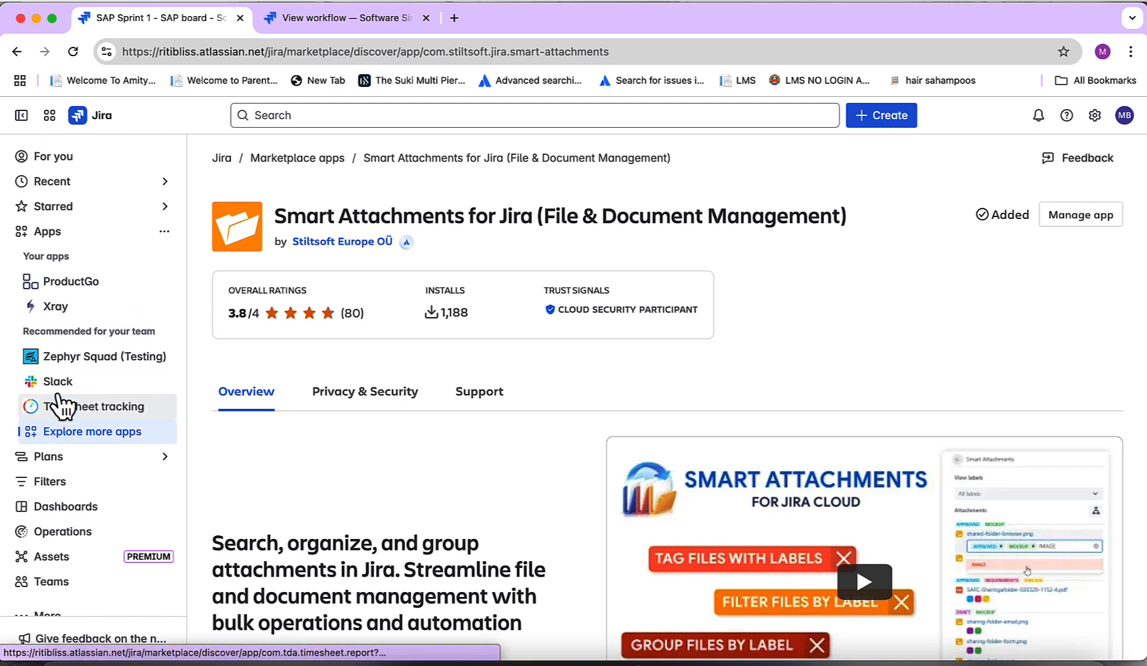
{"action": "left_click", "coordinate": [111, 231]}
{"action": "left_click", "coordinate": [97, 129]}
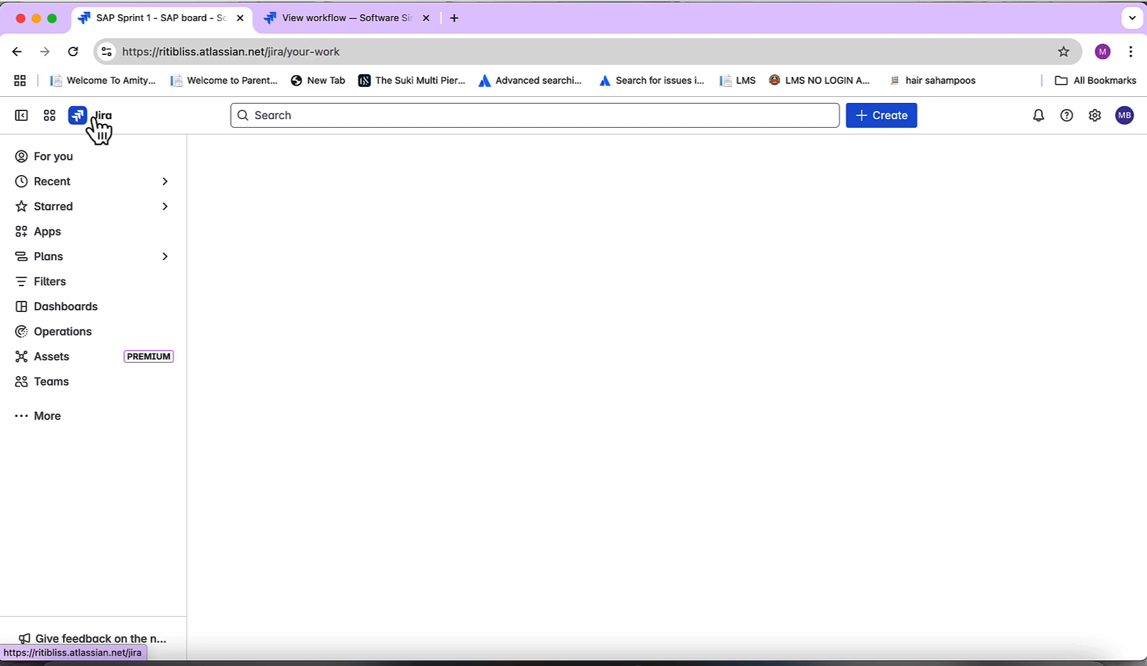
{"action": "left_click", "coordinate": [324, 269]}
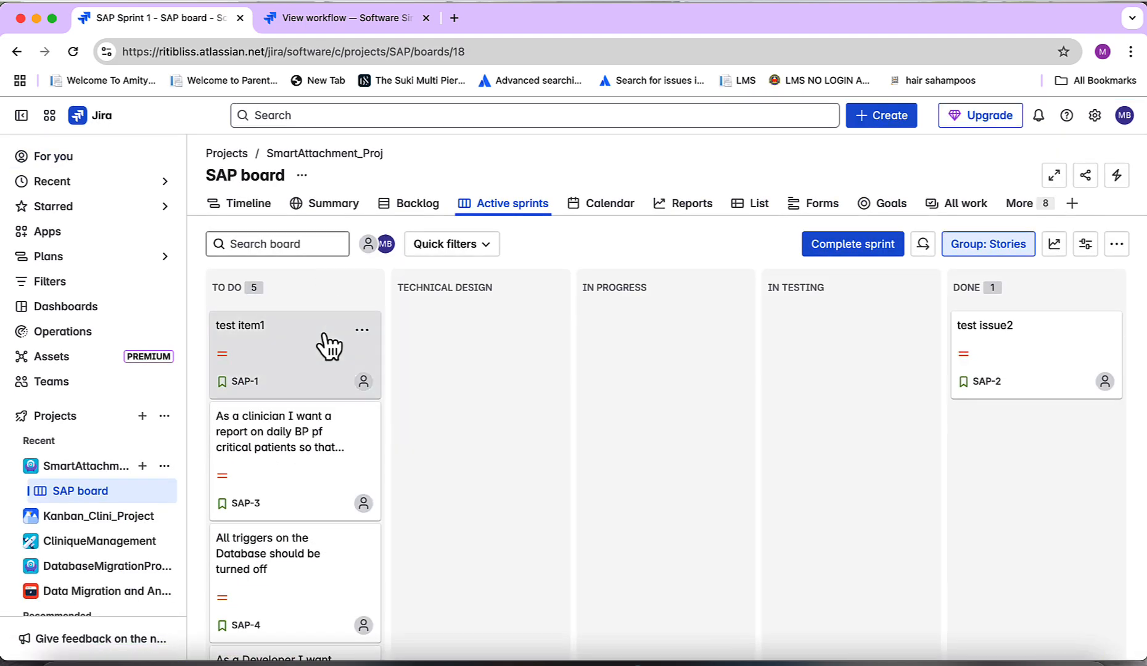
{"action": "left_click", "coordinate": [263, 328]}
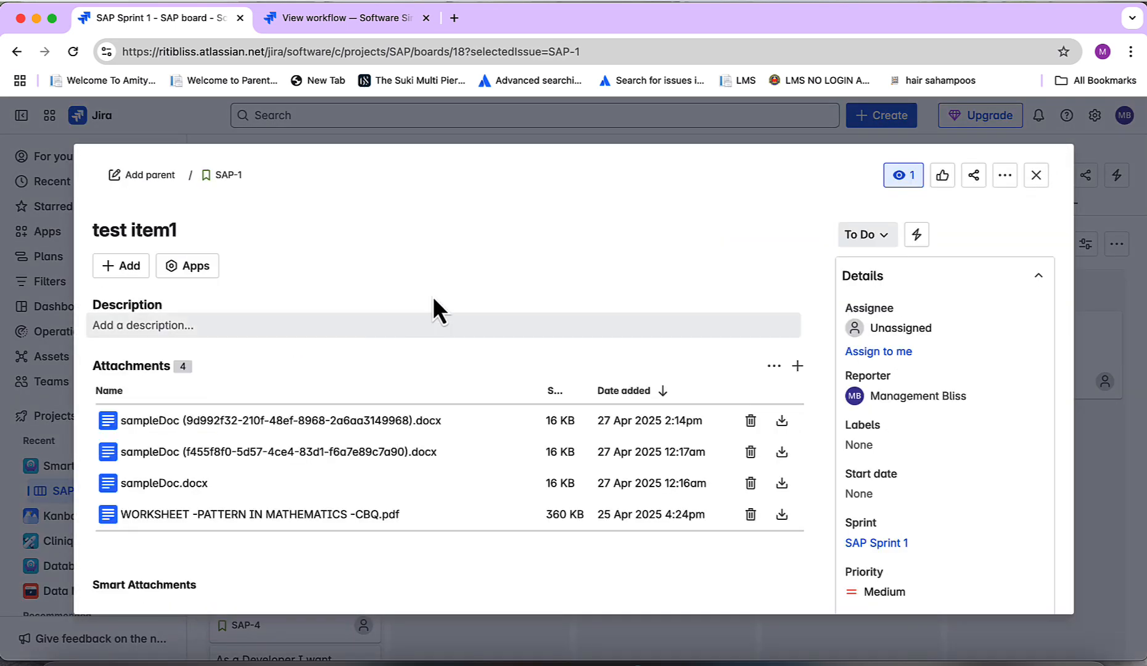
Create the label MOD_1 on the WORKSHEET -PATTERN IN MATHEMATICS -CBQ.pdf smart attachment and close the issue
{"action": "scroll", "coordinate": [469, 302], "scroll_direction": "down", "scroll_amount": 3}
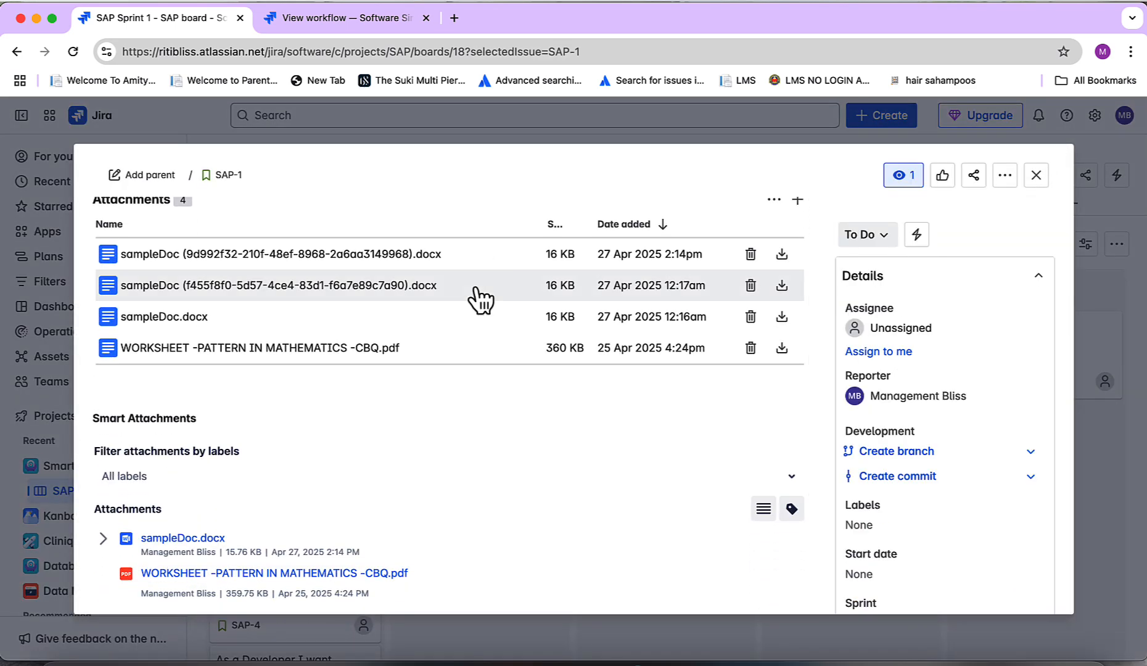
{"action": "scroll", "coordinate": [474, 297], "scroll_direction": "down", "scroll_amount": 3}
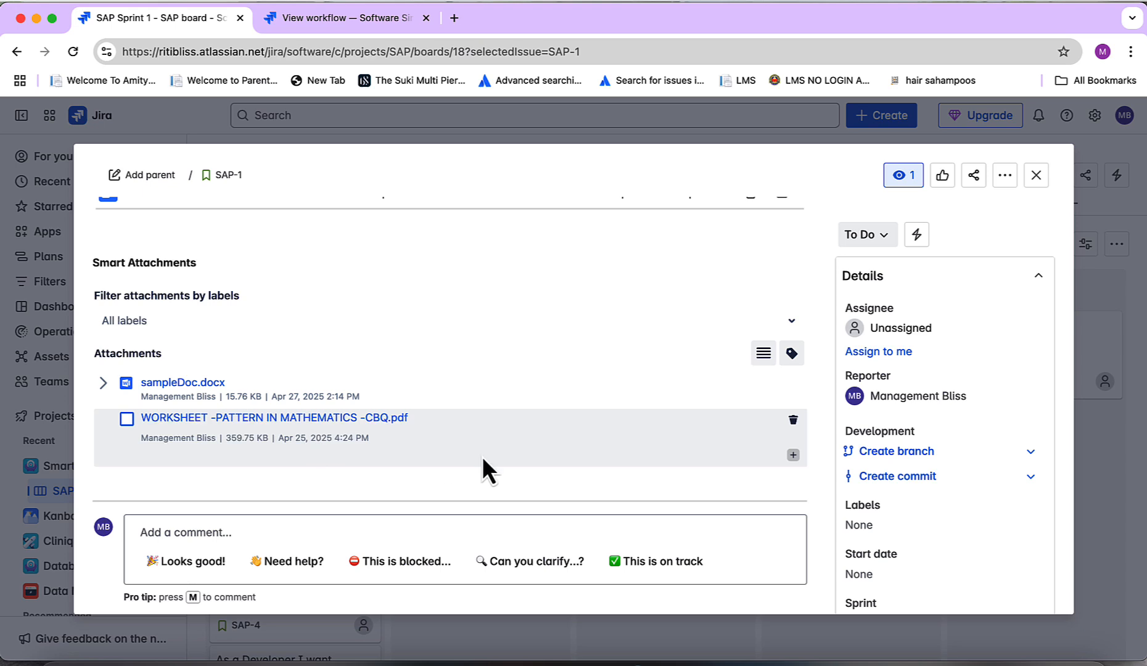
{"action": "left_click", "coordinate": [794, 455]}
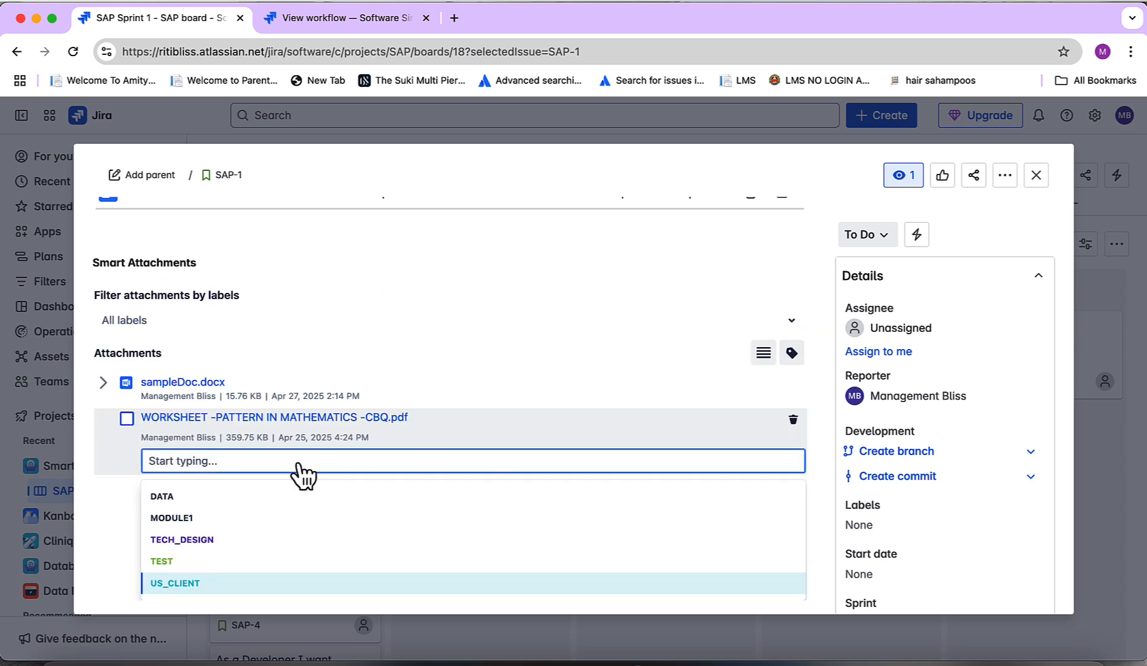
{"action": "type", "text": "MOD"}
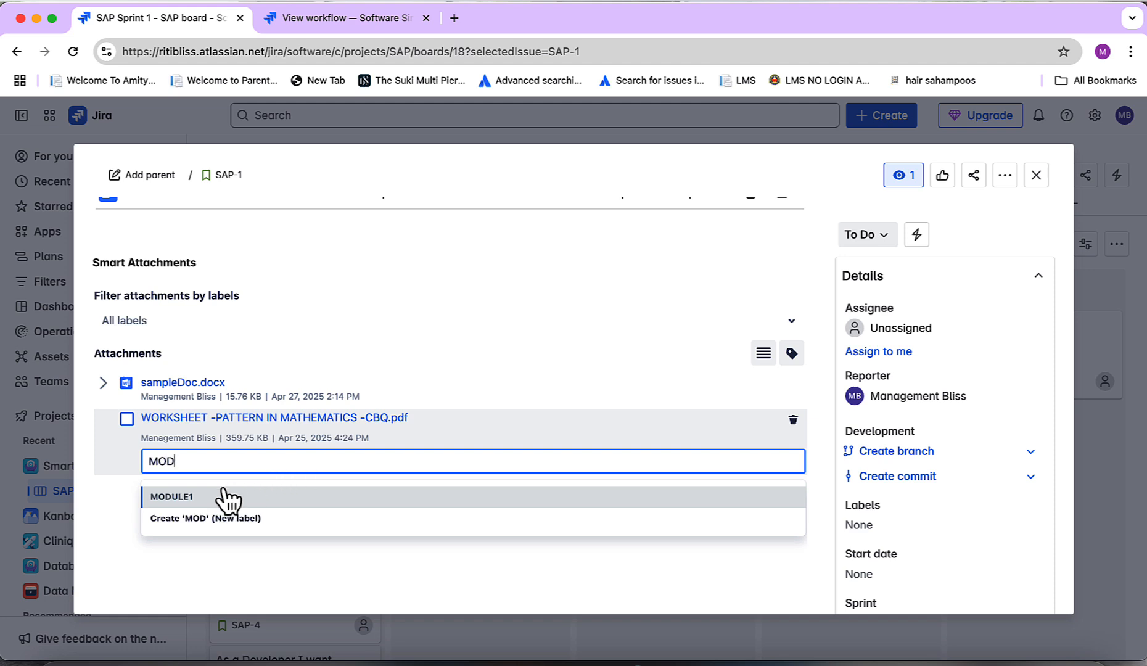
{"action": "type", "text": "_1"}
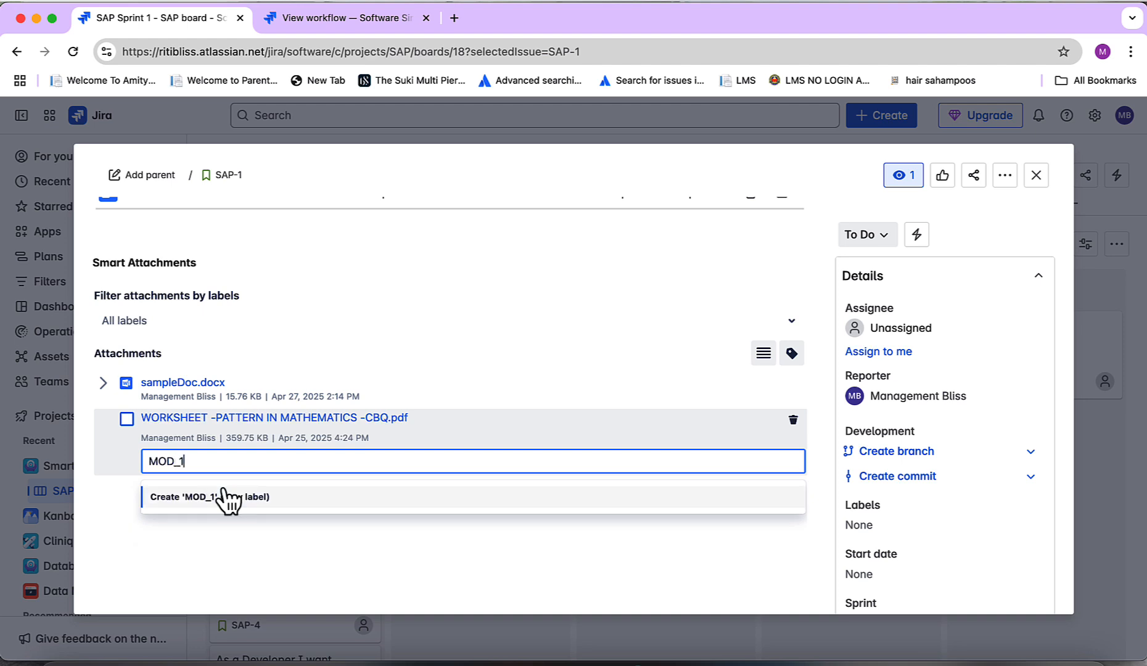
{"action": "left_click", "coordinate": [228, 497]}
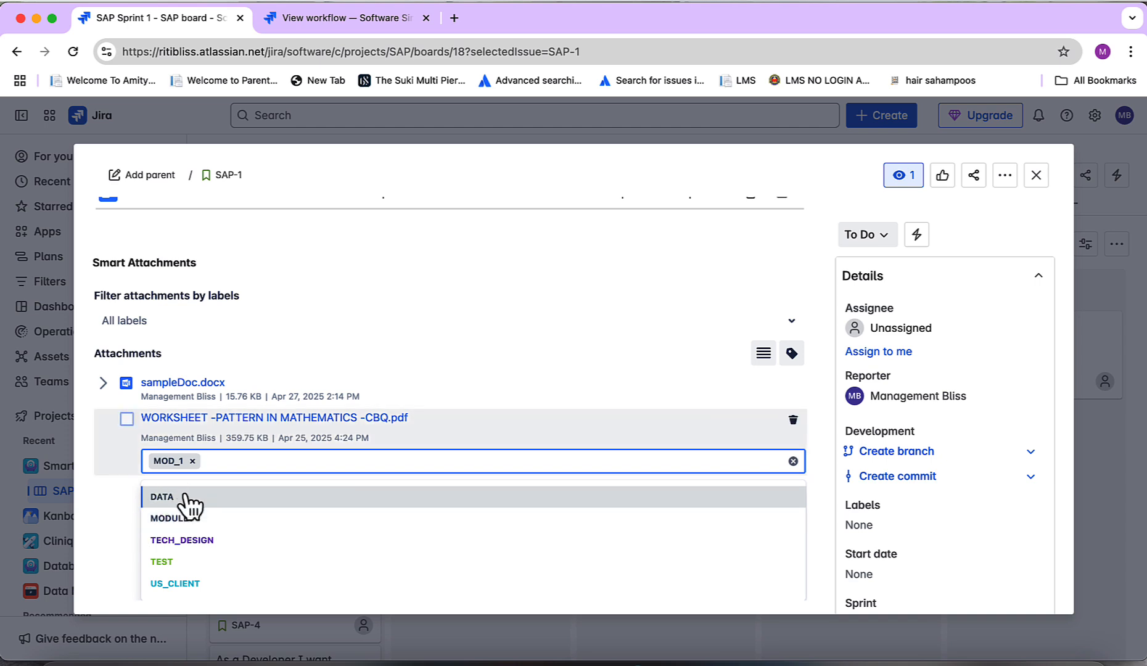
{"action": "left_click", "coordinate": [109, 511]}
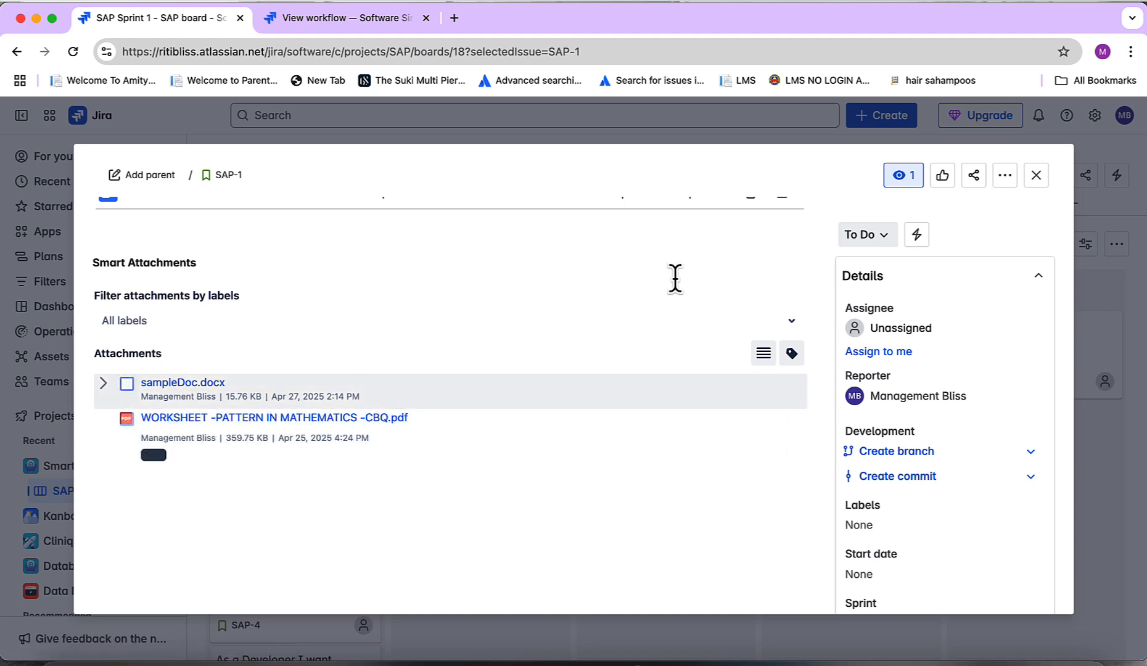
{"action": "left_click", "coordinate": [1038, 177]}
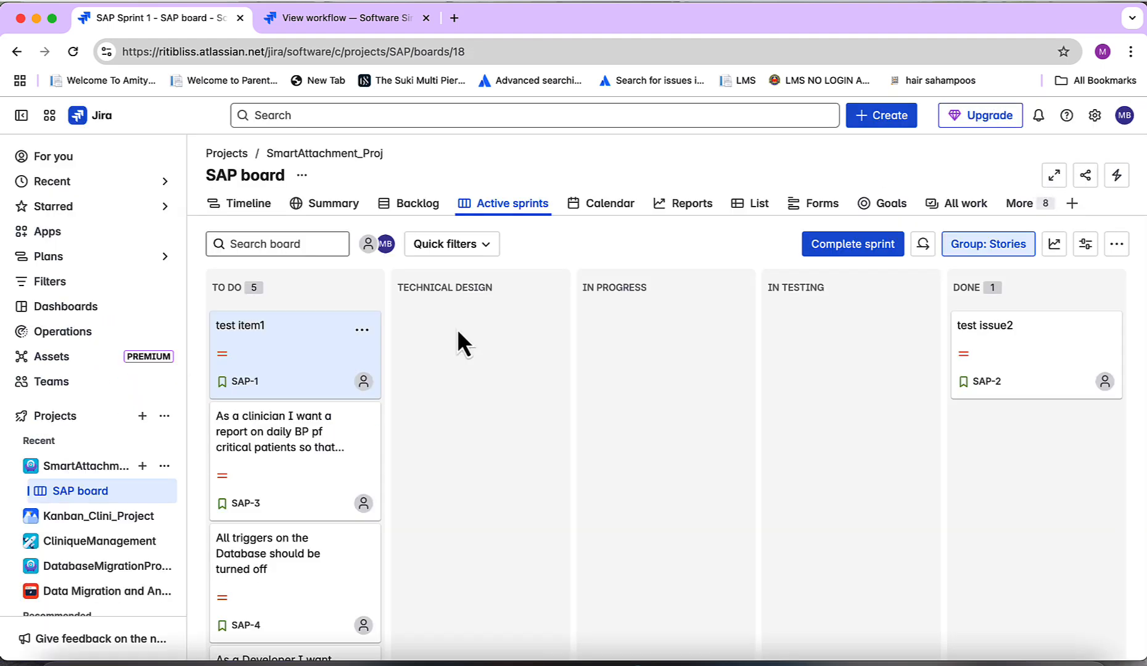
Reopen test item1, filter its Smart Attachments by the MOD_1 label, and close the issue
{"action": "left_click", "coordinate": [299, 345]}
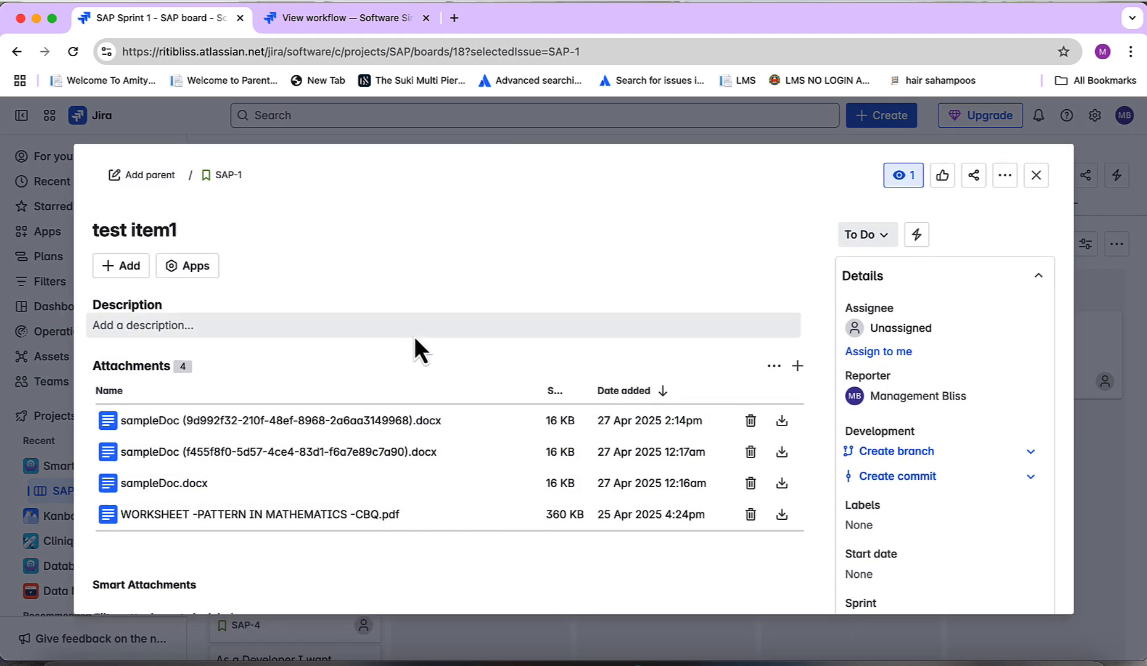
{"action": "scroll", "coordinate": [414, 335], "scroll_direction": "down", "scroll_amount": 5}
{"action": "scroll", "coordinate": [414, 336], "scroll_direction": "down", "scroll_amount": 2}
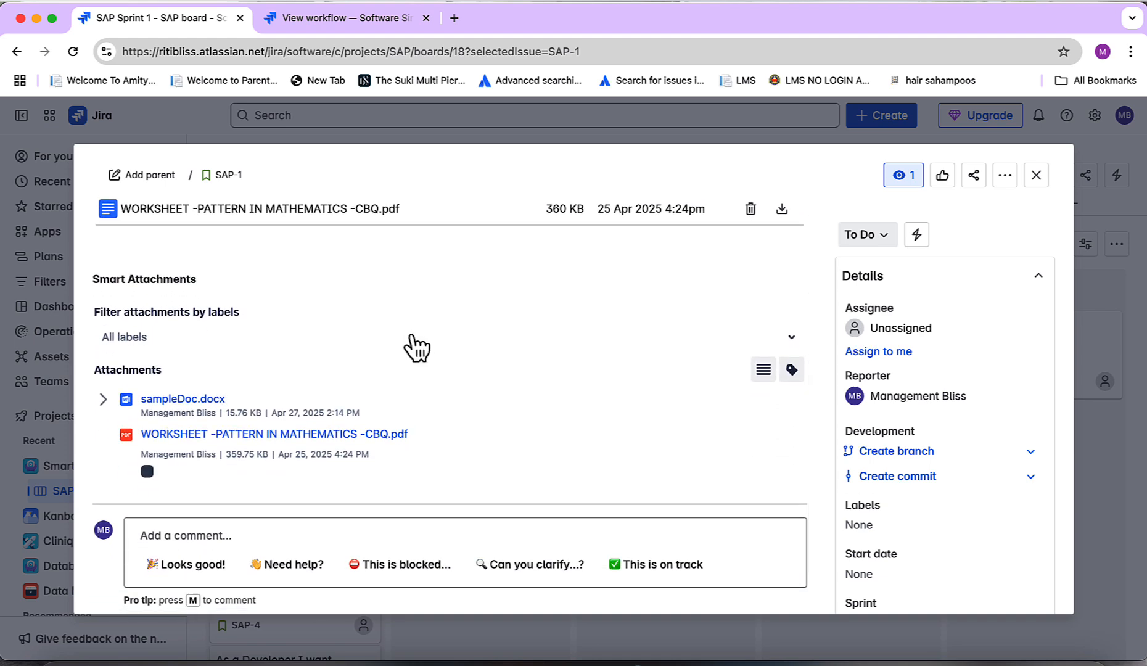
{"action": "left_click", "coordinate": [194, 337]}
{"action": "scroll", "coordinate": [194, 333], "scroll_direction": "down", "scroll_amount": 1}
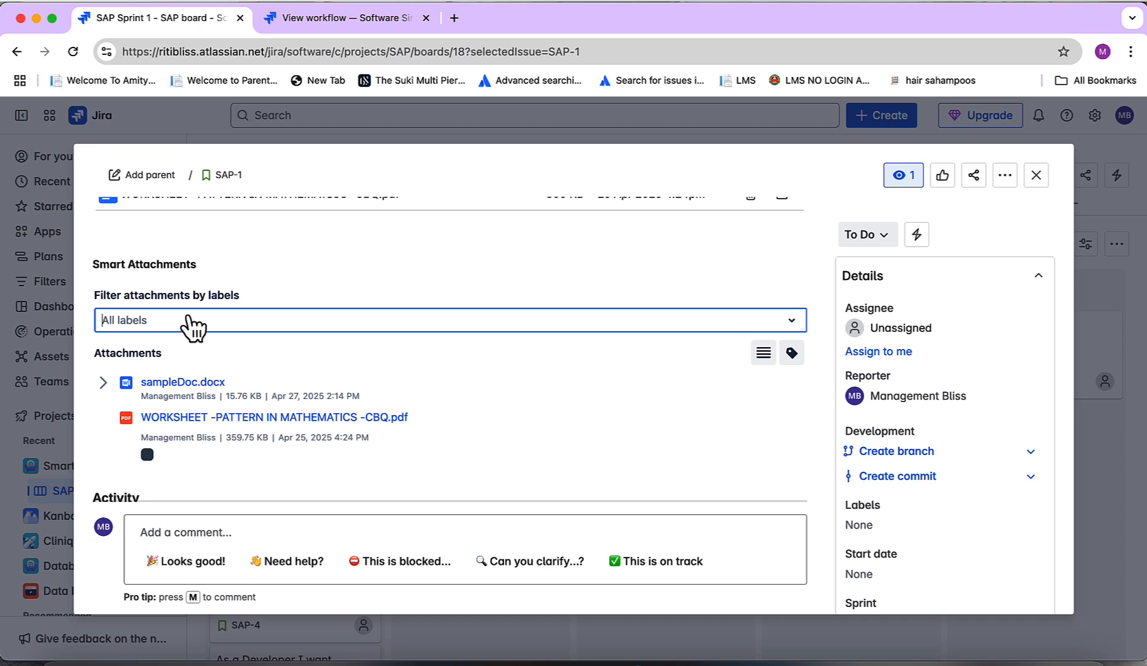
{"action": "type", "text": "MO"}
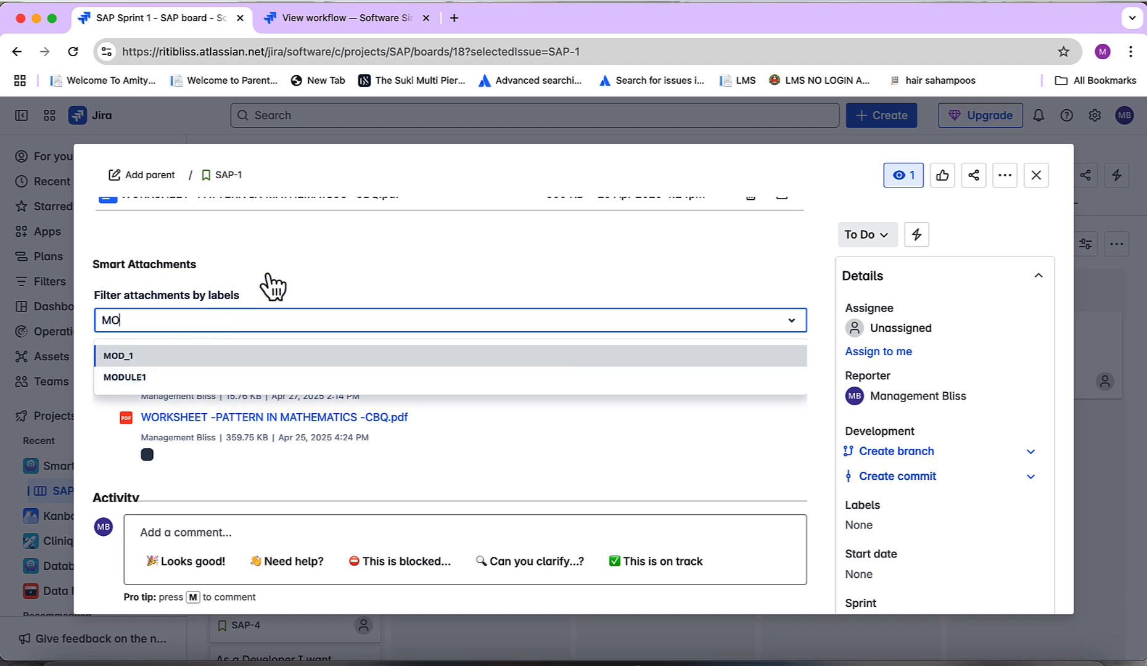
{"action": "key", "text": "Return"}
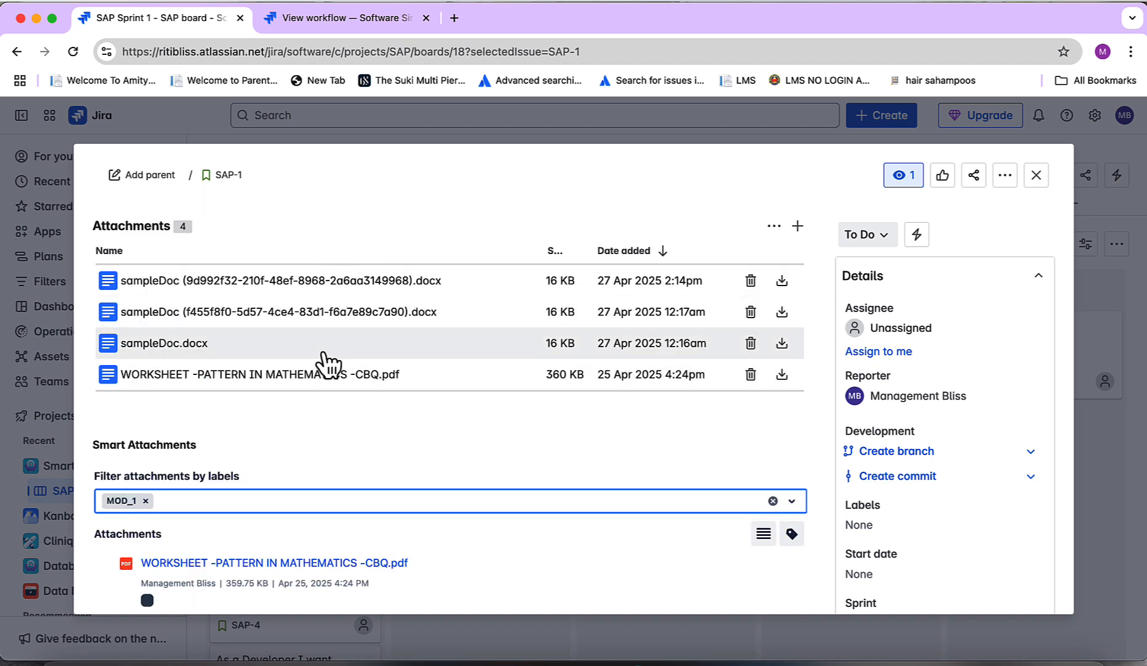
{"action": "left_click", "coordinate": [1038, 177]}
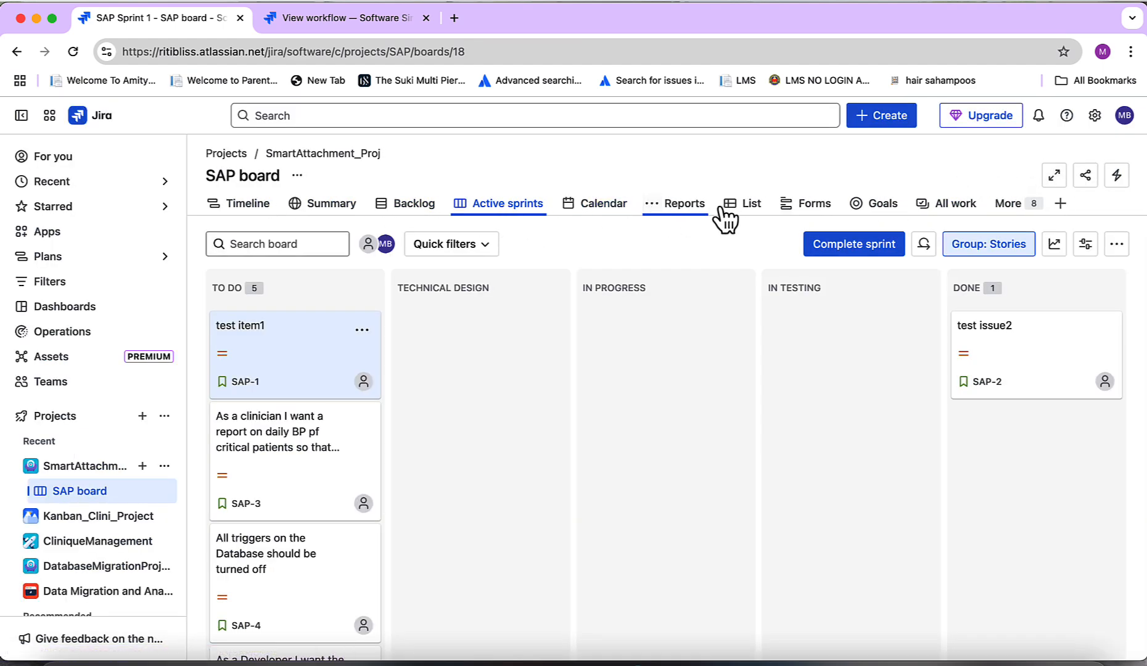
Open the project's Find attachments page to review all attachments and their labels
{"action": "left_click", "coordinate": [1022, 208]}
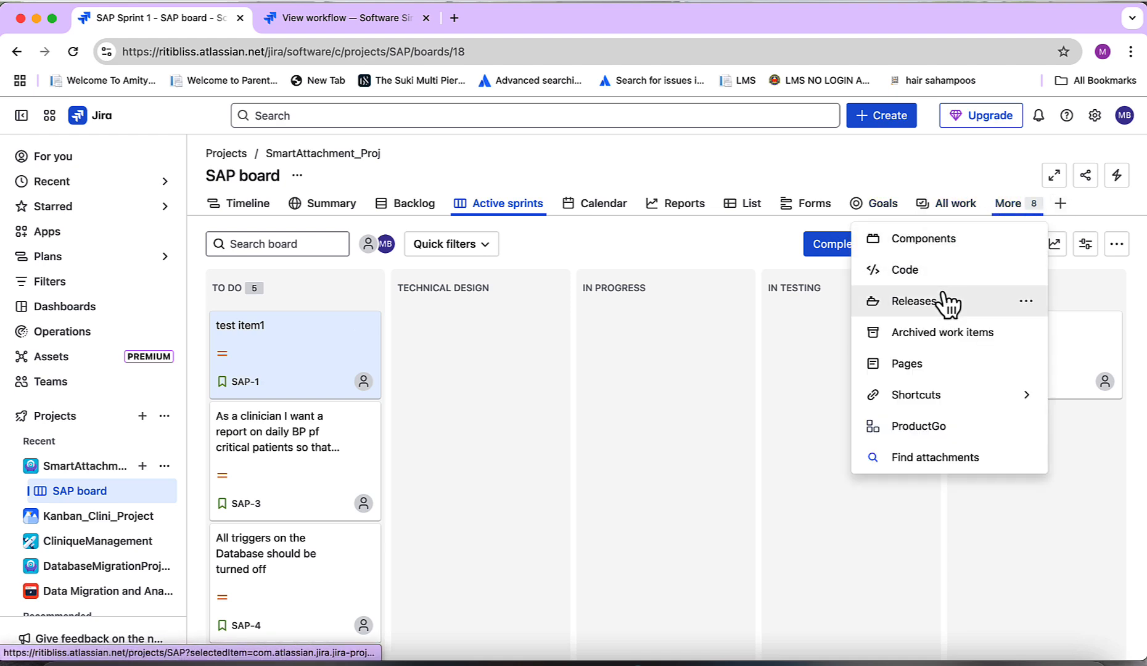
{"action": "left_click", "coordinate": [936, 460]}
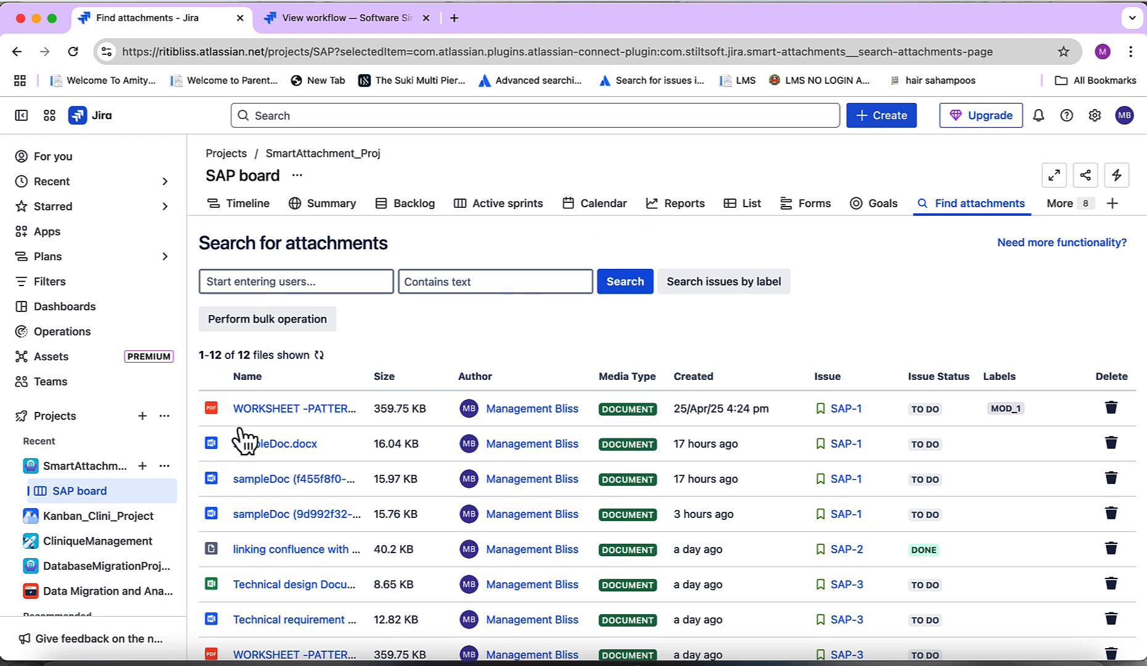
Return to the SAP board, open SmartAttachment_Proj project settings, and view the project's workflow
{"action": "left_click", "coordinate": [91, 492]}
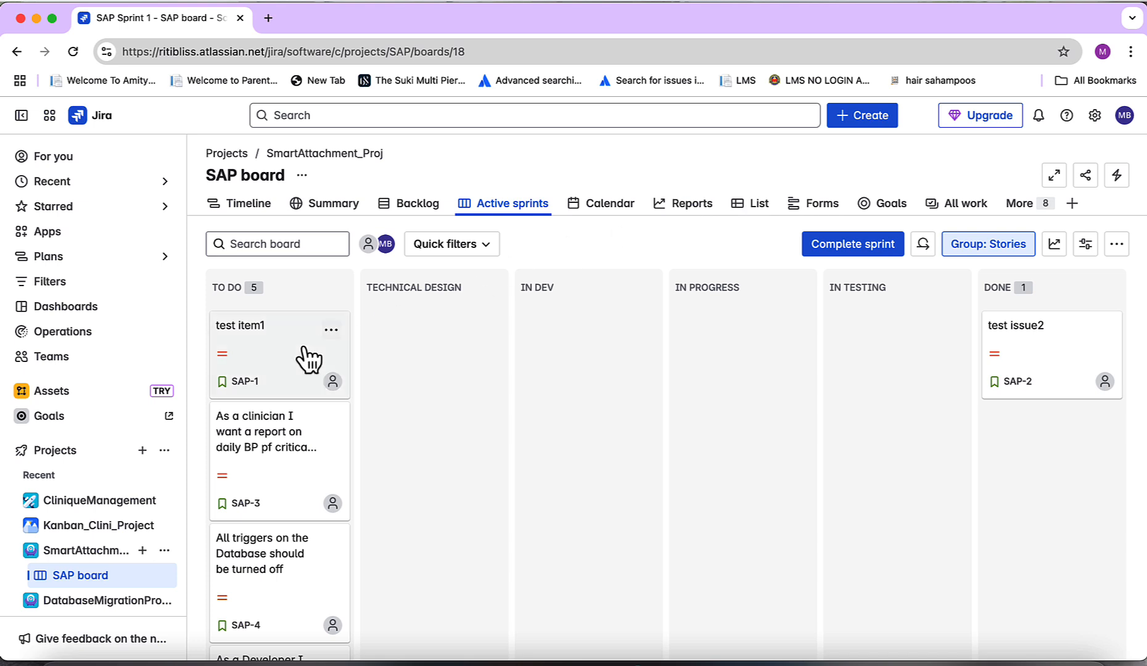
{"action": "left_click", "coordinate": [164, 550]}
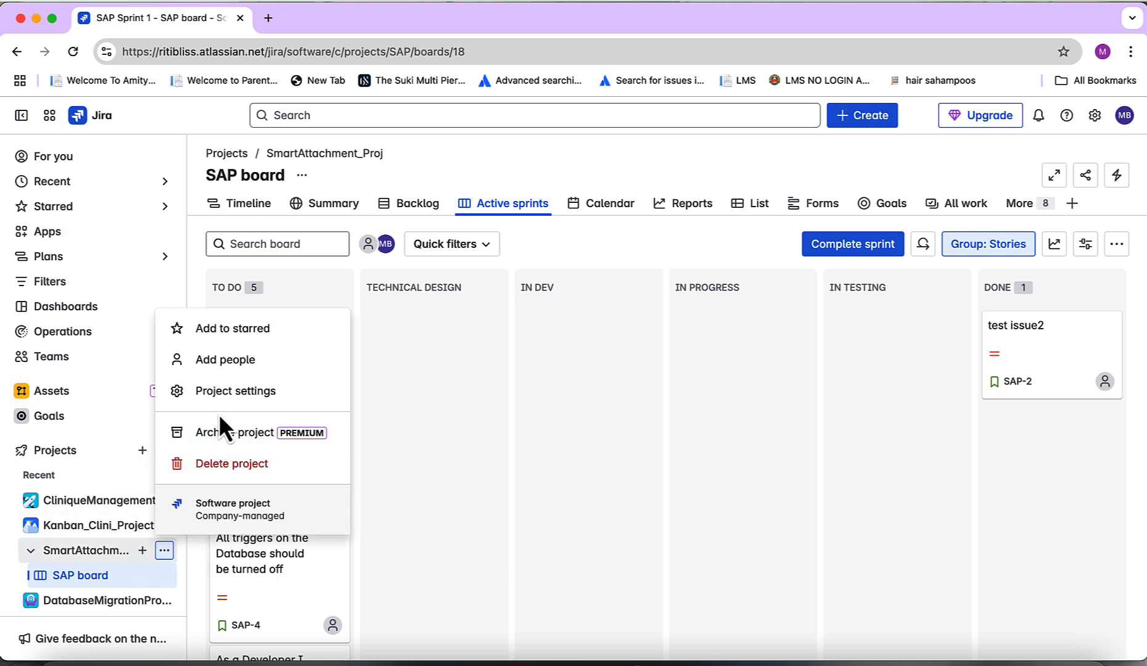
{"action": "left_click", "coordinate": [221, 395]}
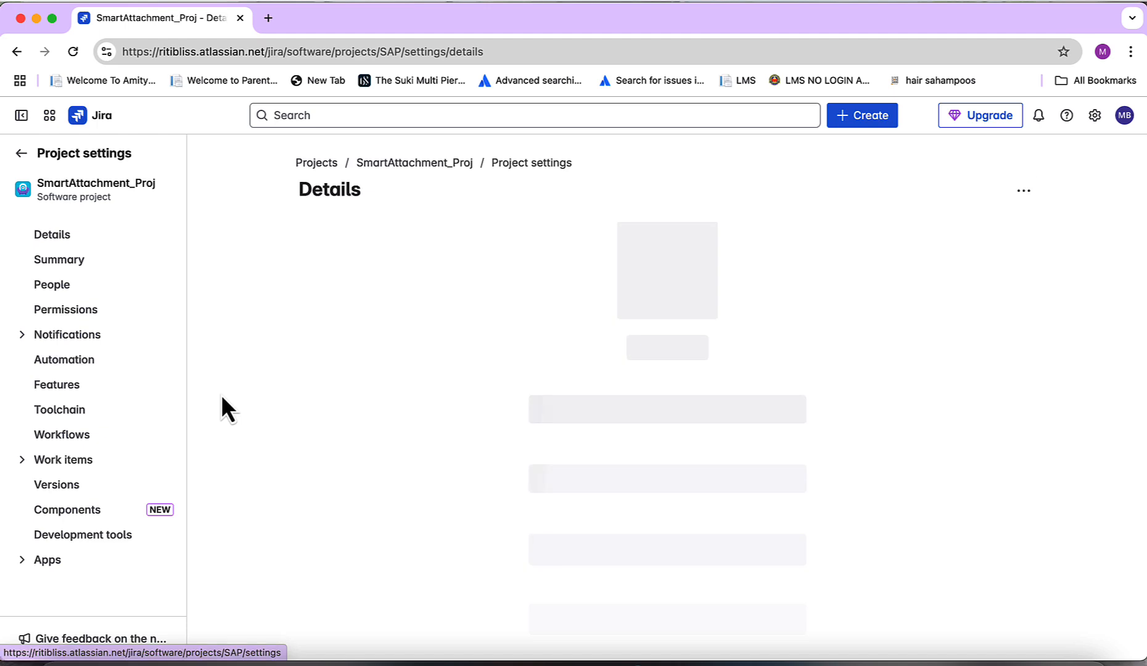
{"action": "left_click", "coordinate": [80, 438]}
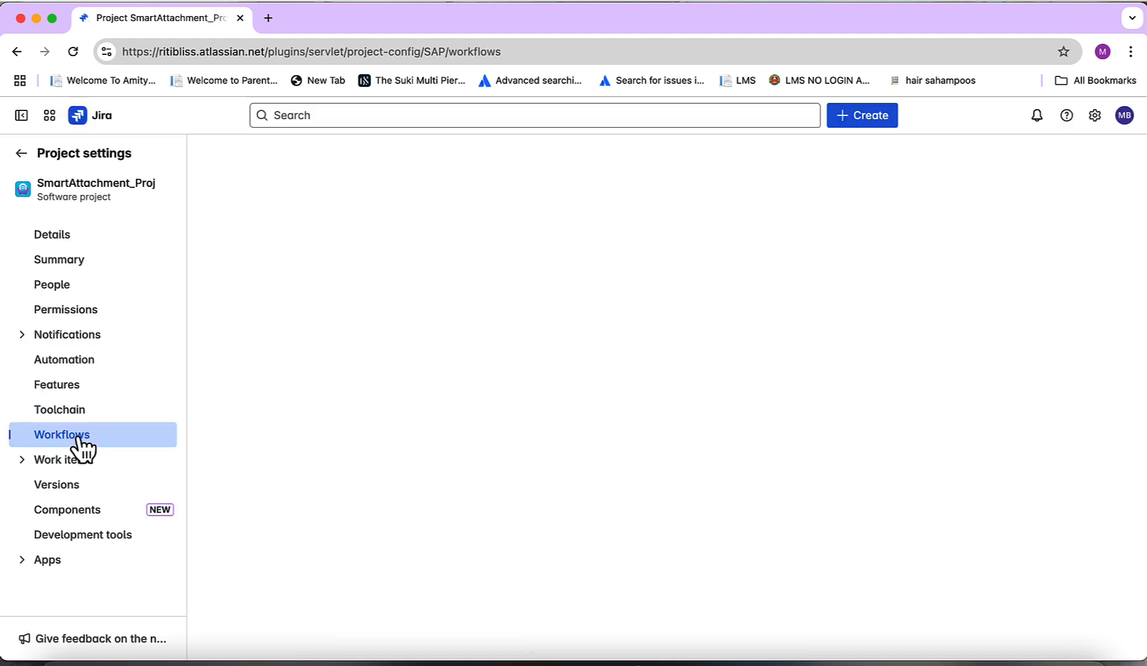
{"action": "left_click", "coordinate": [560, 437]}
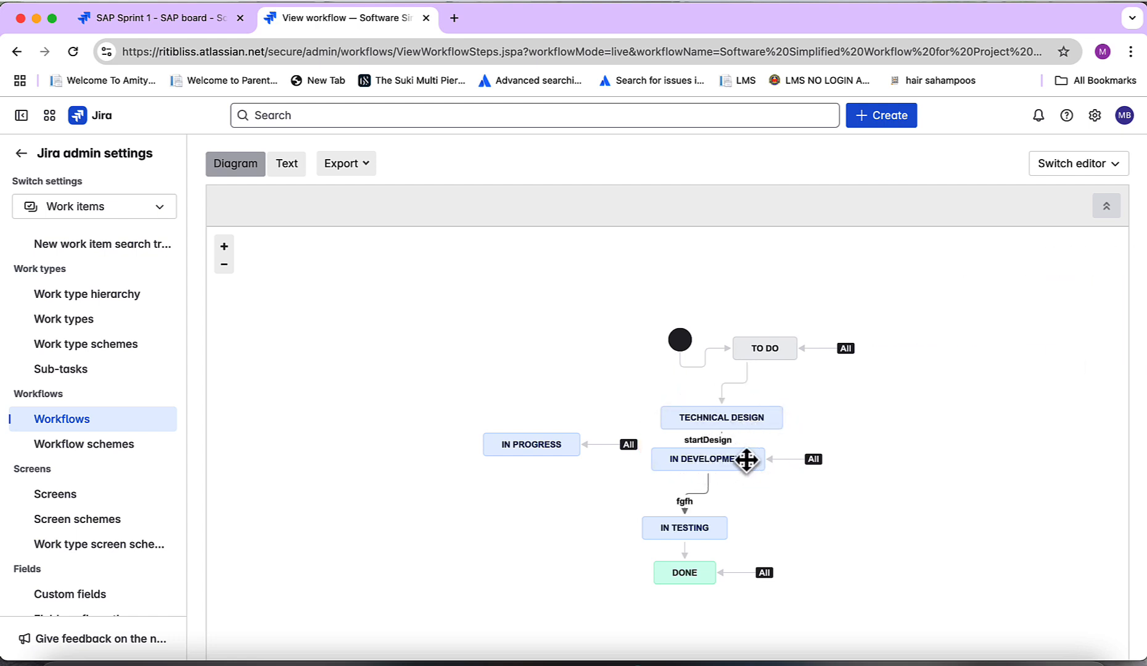
Open the Software Simplified Workflow for Project SAP in edit mode
{"action": "scroll", "coordinate": [774, 385], "scroll_direction": "up", "scroll_amount": 5}
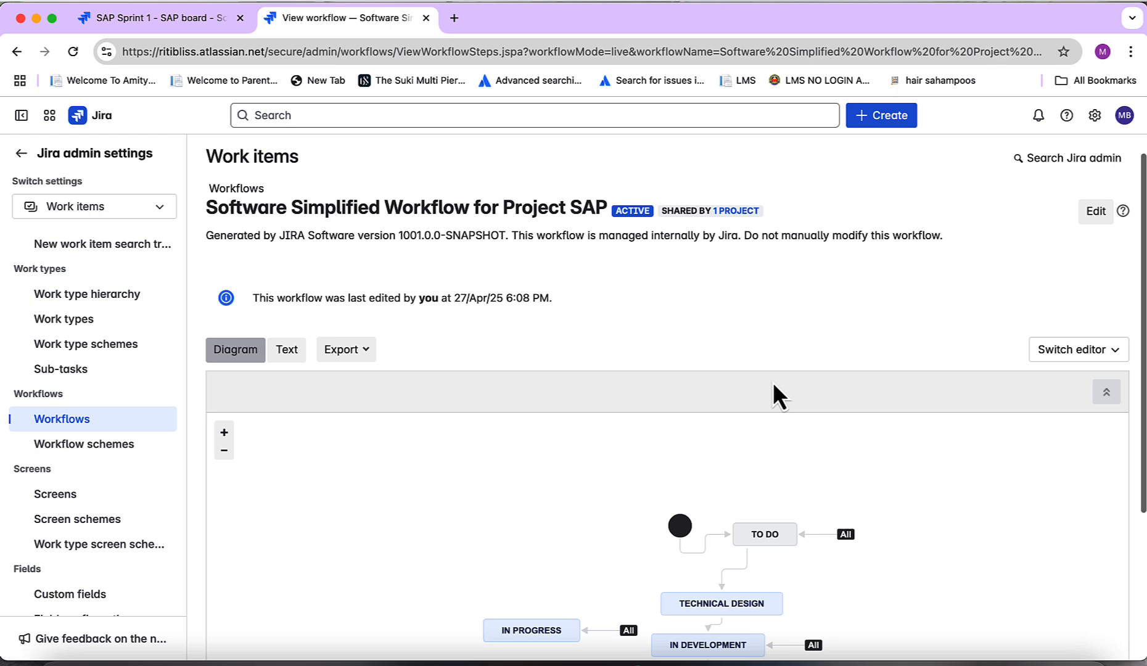
{"action": "left_click", "coordinate": [1099, 210]}
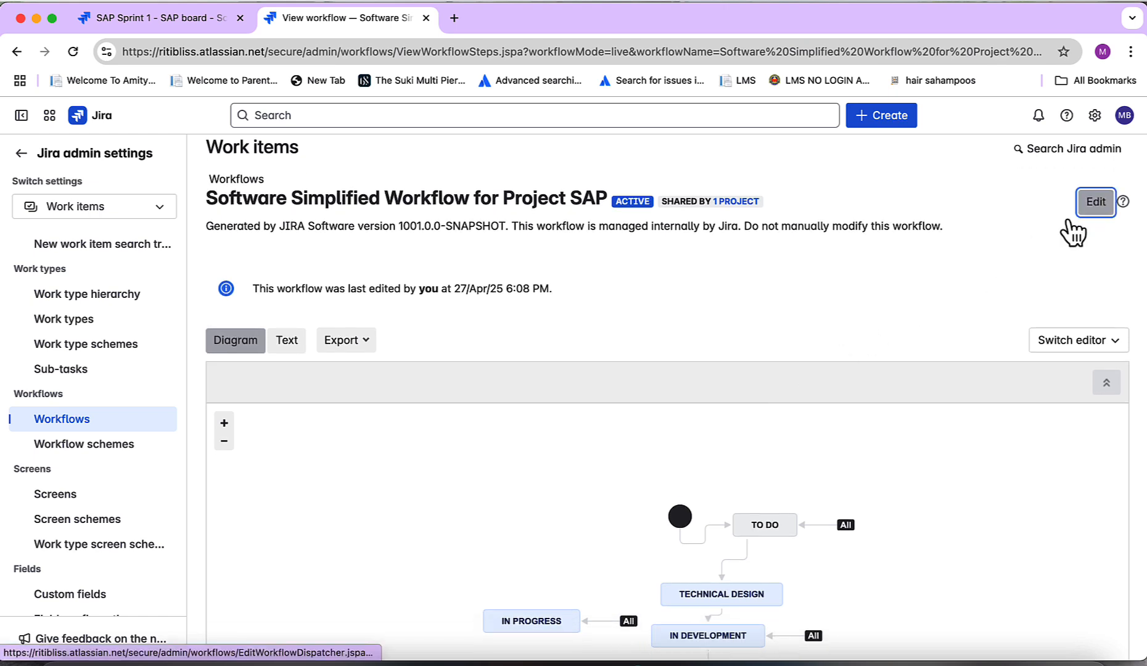
{"action": "scroll", "coordinate": [802, 399], "scroll_direction": "down", "scroll_amount": 3}
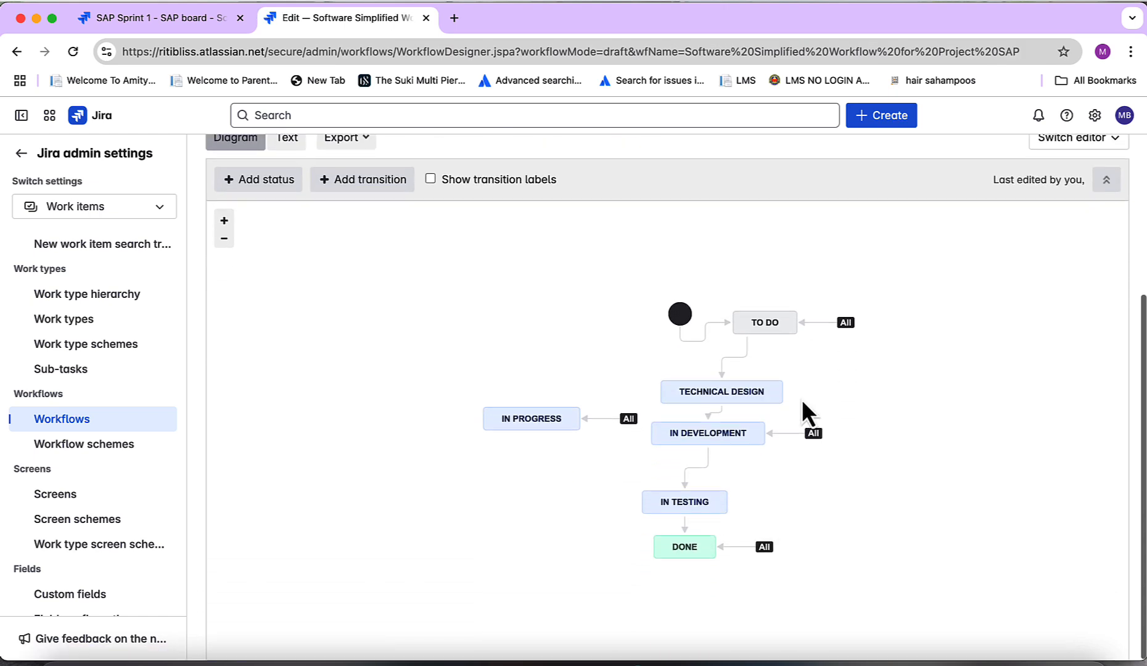
Add an 'Issue has attachments with labels (by Smart Attachments)' validator to the startDesign transition
{"action": "left_click", "coordinate": [719, 414]}
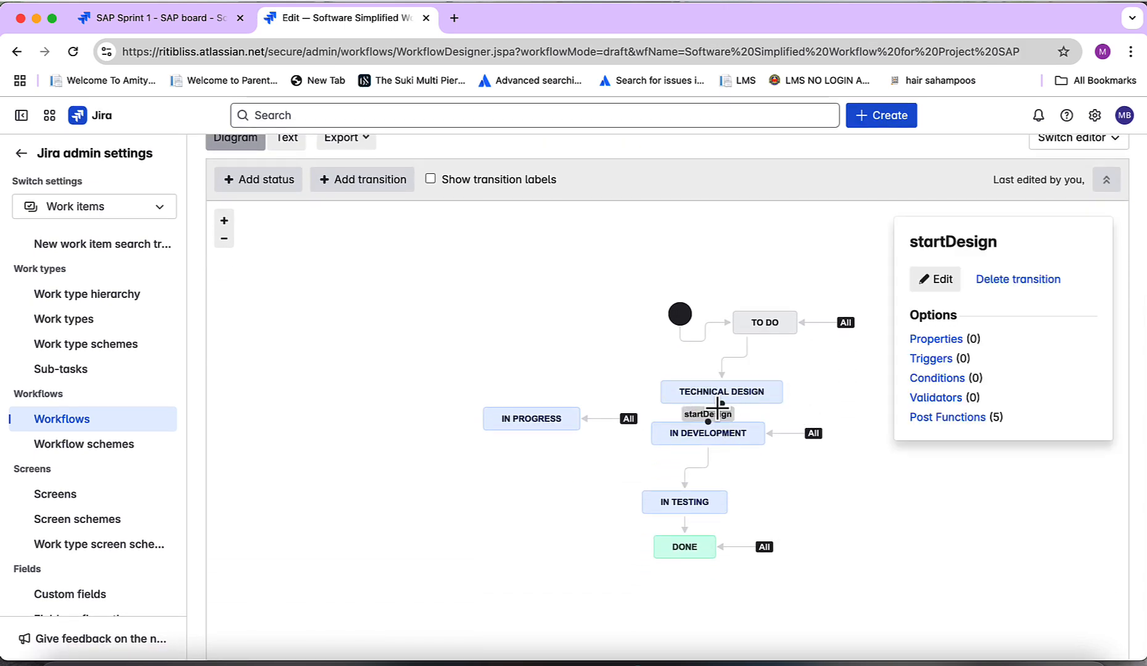
{"action": "left_click", "coordinate": [950, 402]}
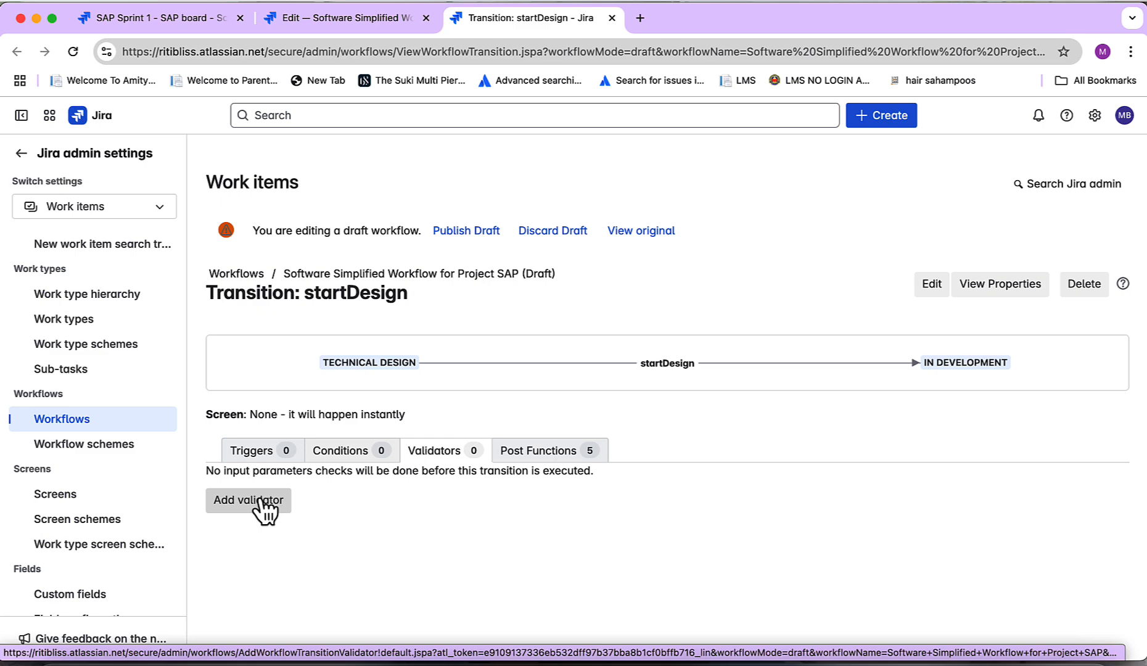
{"action": "left_click", "coordinate": [262, 501]}
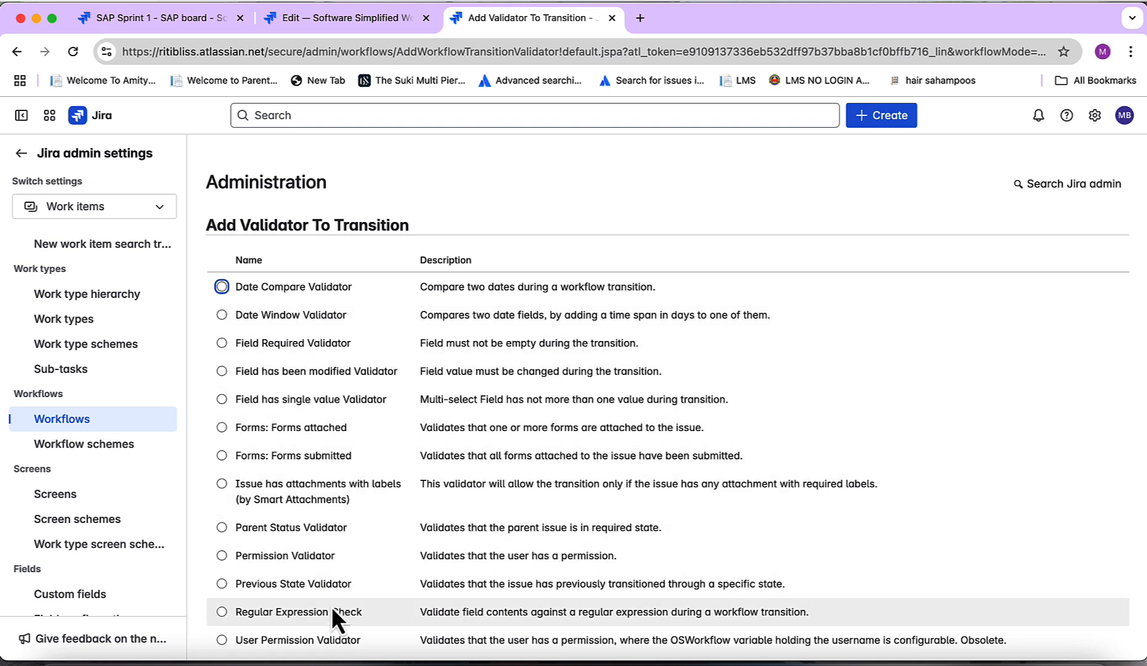
{"action": "left_click", "coordinate": [223, 482]}
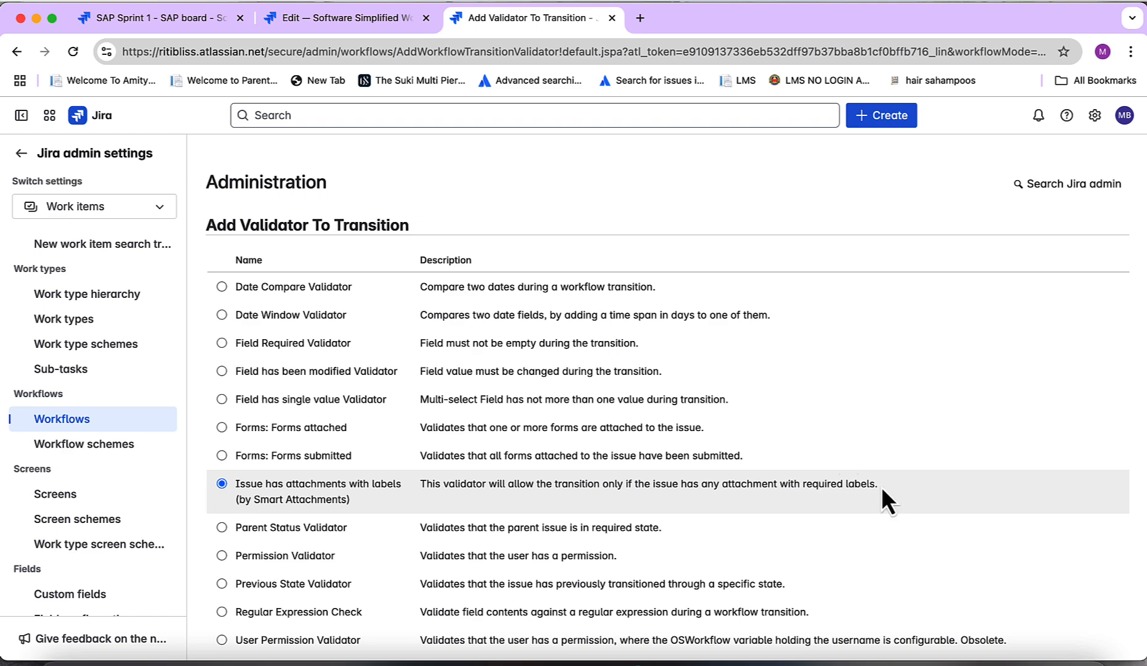
{"action": "scroll", "coordinate": [881, 487], "scroll_direction": "down", "scroll_amount": 2}
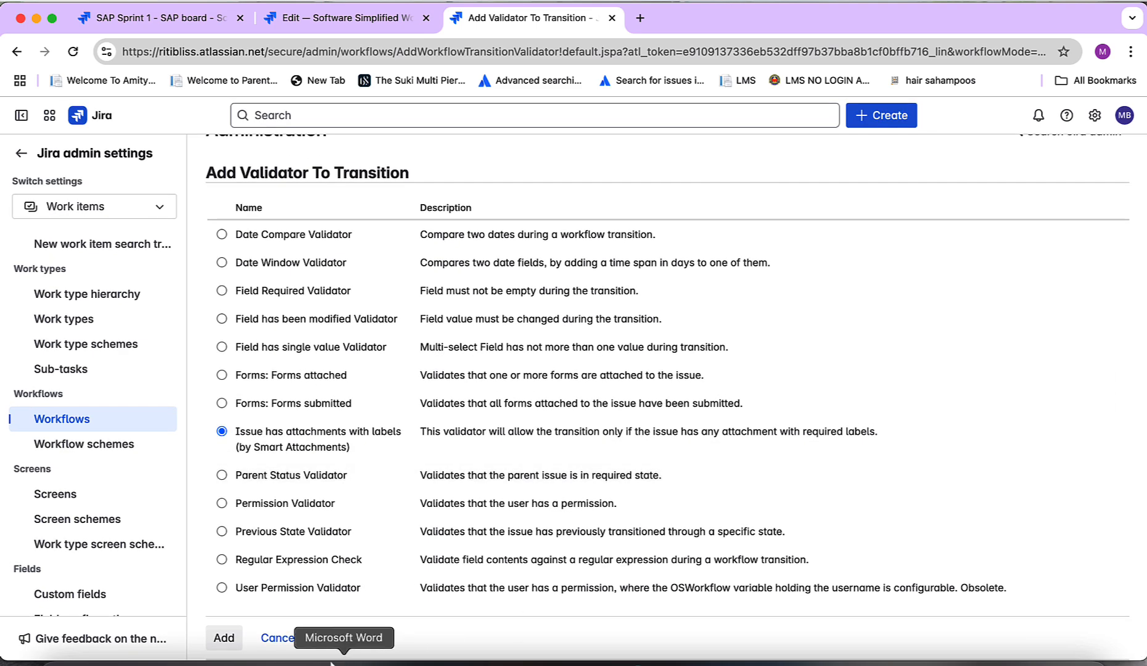
{"action": "left_click", "coordinate": [223, 642]}
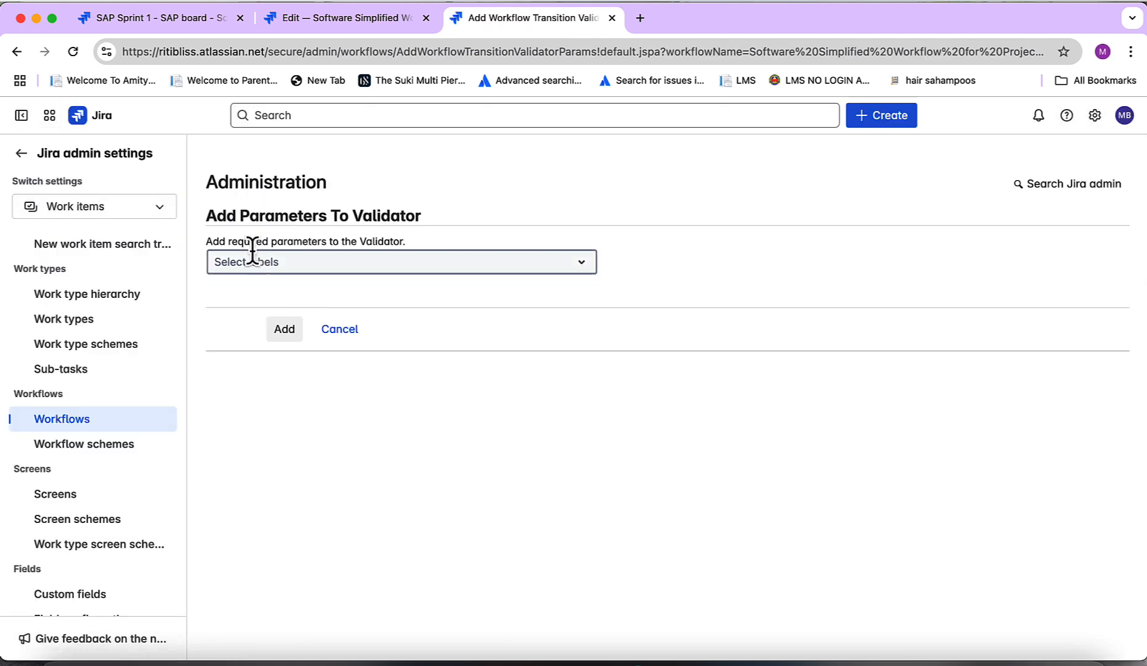
Set the validator's required label to READY_FOR_DEV and add it
{"action": "left_click", "coordinate": [288, 266]}
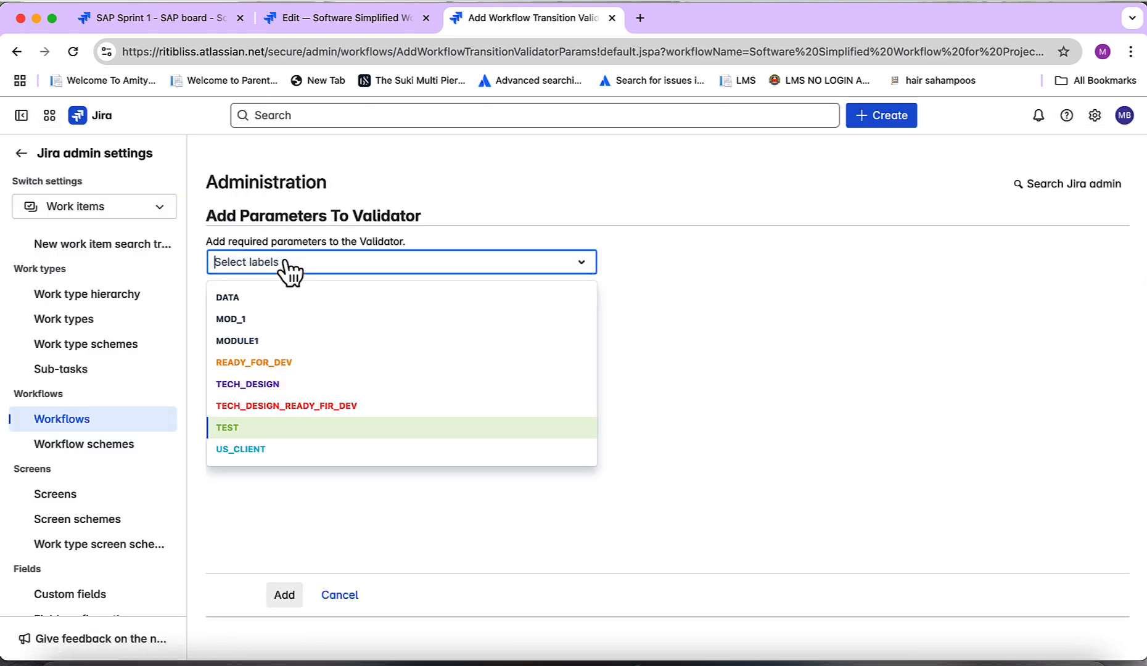
{"action": "left_click", "coordinate": [299, 364]}
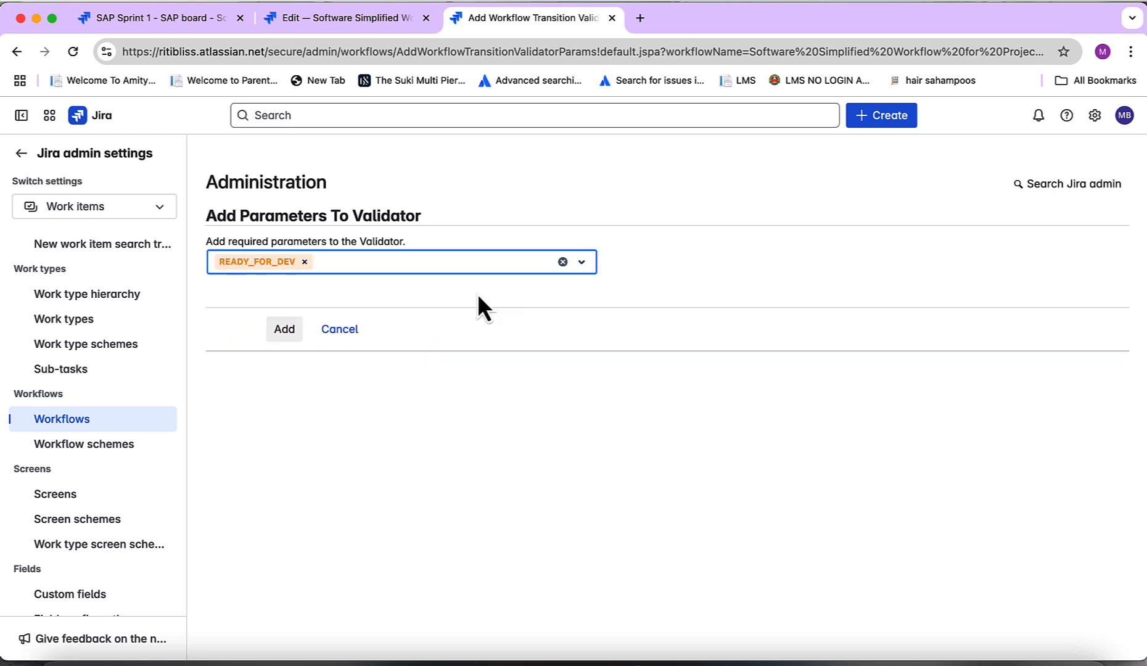
{"action": "left_click", "coordinate": [286, 332]}
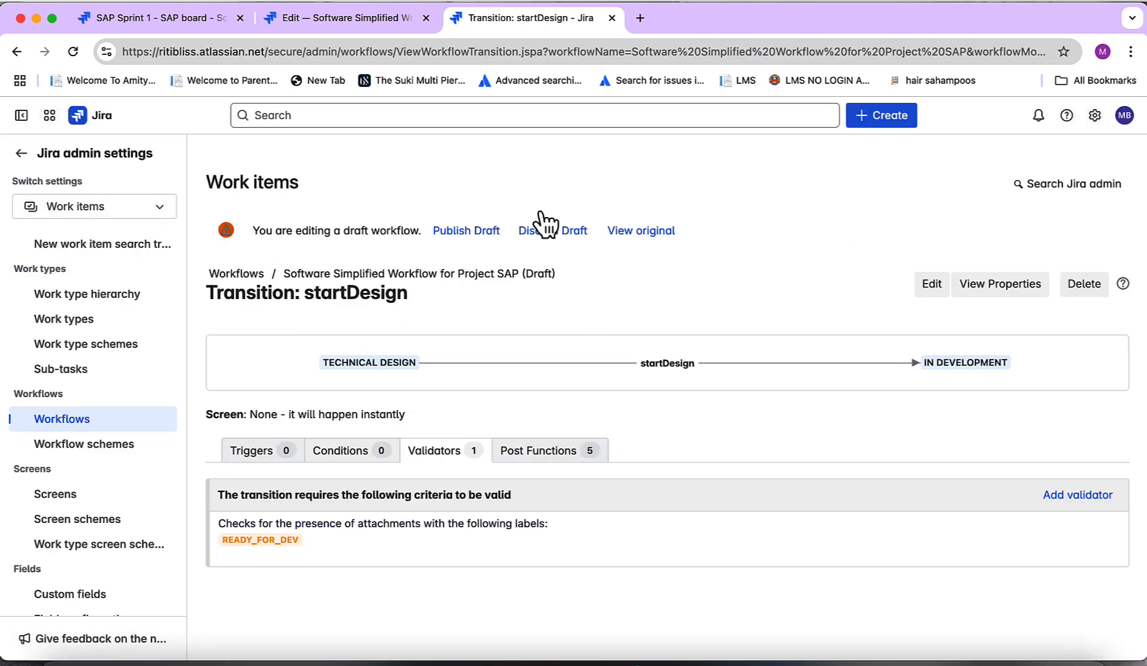
Publish the draft workflow without saving a backup copy
{"action": "left_click", "coordinate": [476, 235]}
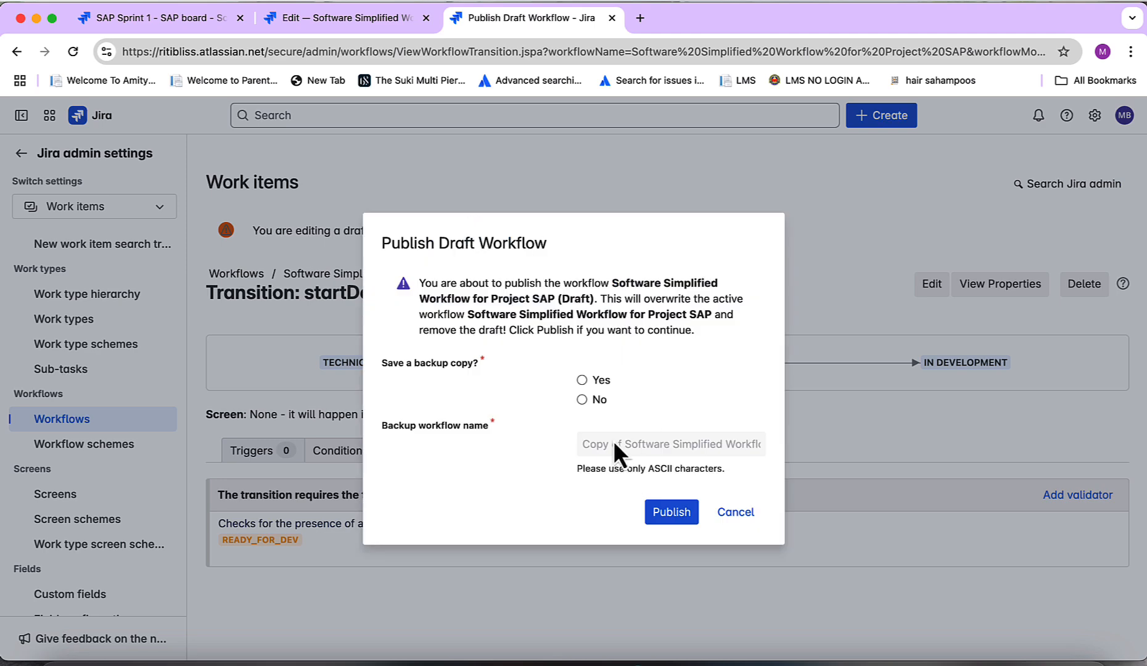
{"action": "left_click", "coordinate": [582, 399]}
{"action": "left_click", "coordinate": [668, 522]}
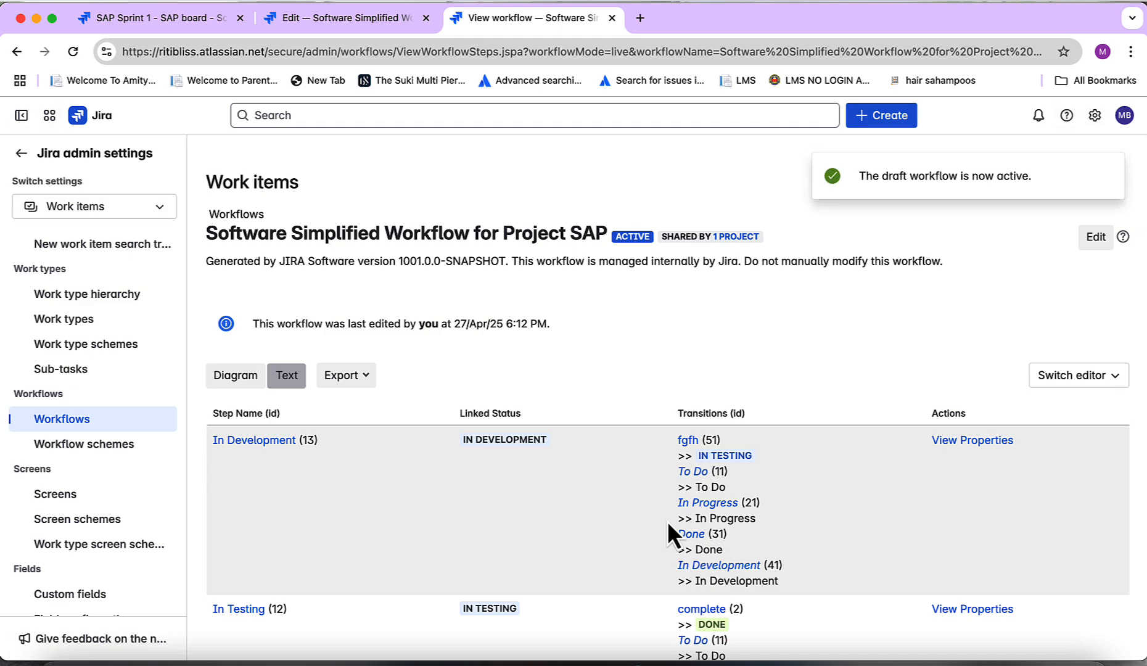
Review the published workflow's steps and switch to its diagram view
{"action": "scroll", "coordinate": [668, 522], "scroll_direction": "down", "scroll_amount": 4}
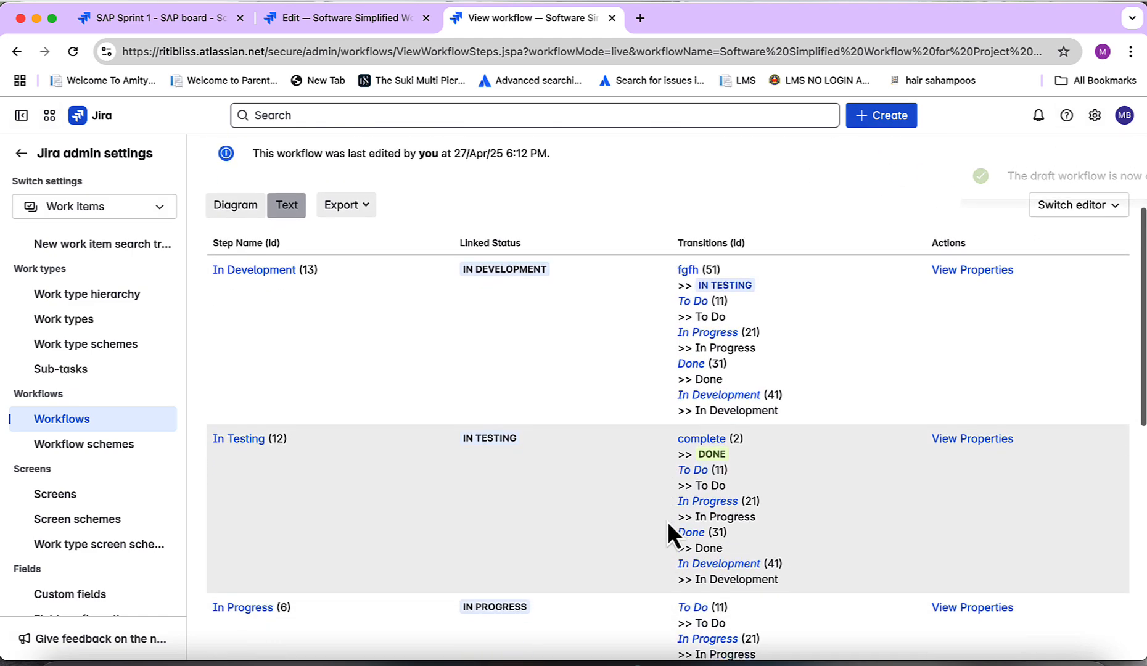
{"action": "scroll", "coordinate": [668, 522], "scroll_direction": "up", "scroll_amount": 3}
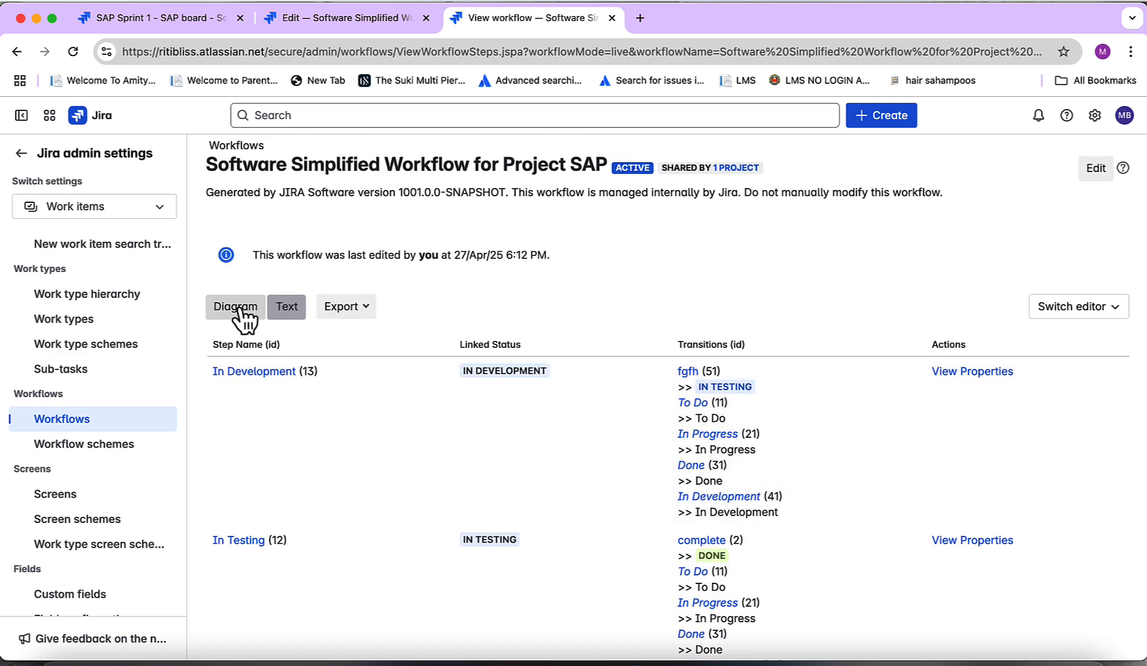
{"action": "left_click", "coordinate": [236, 307]}
{"action": "scroll", "coordinate": [695, 369], "scroll_direction": "down", "scroll_amount": 3}
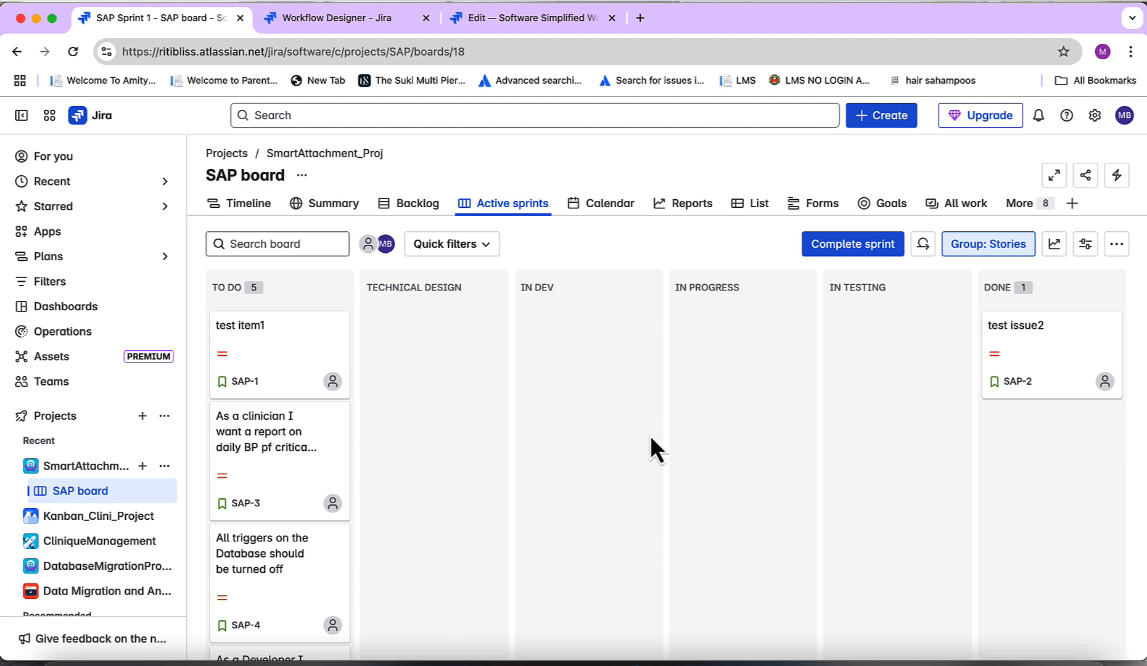
Open the clinician report story SAP-3, filter its Smart Attachments by READY_FOR_DEV, and close it
{"action": "left_click", "coordinate": [284, 443]}
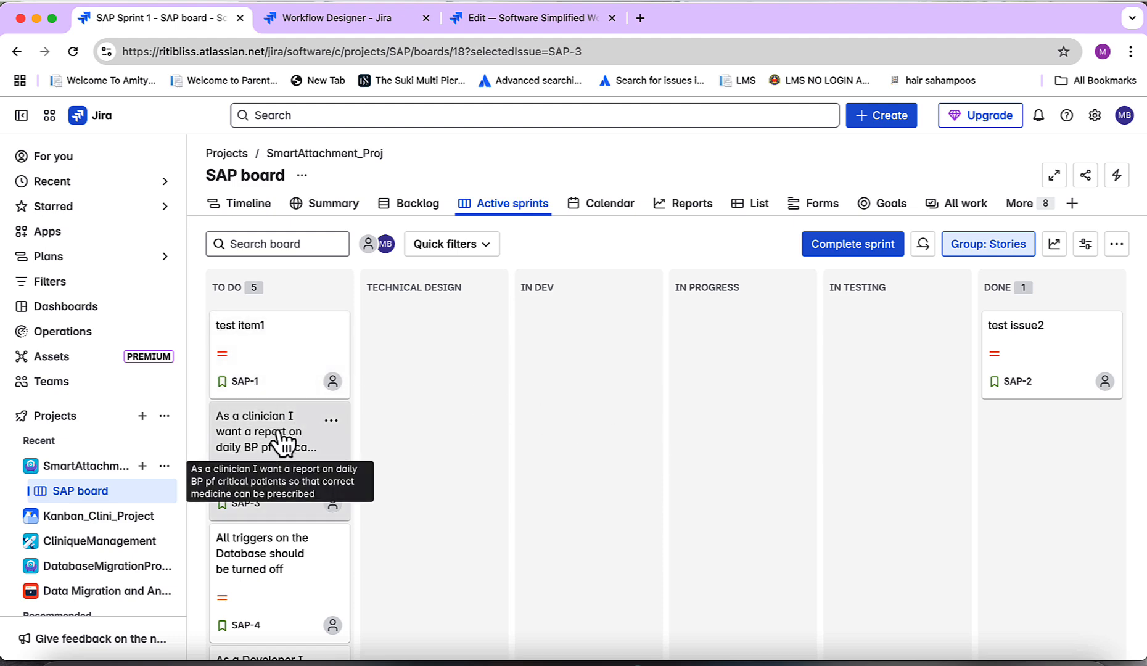
{"action": "scroll", "coordinate": [375, 401], "scroll_direction": "down", "scroll_amount": 10}
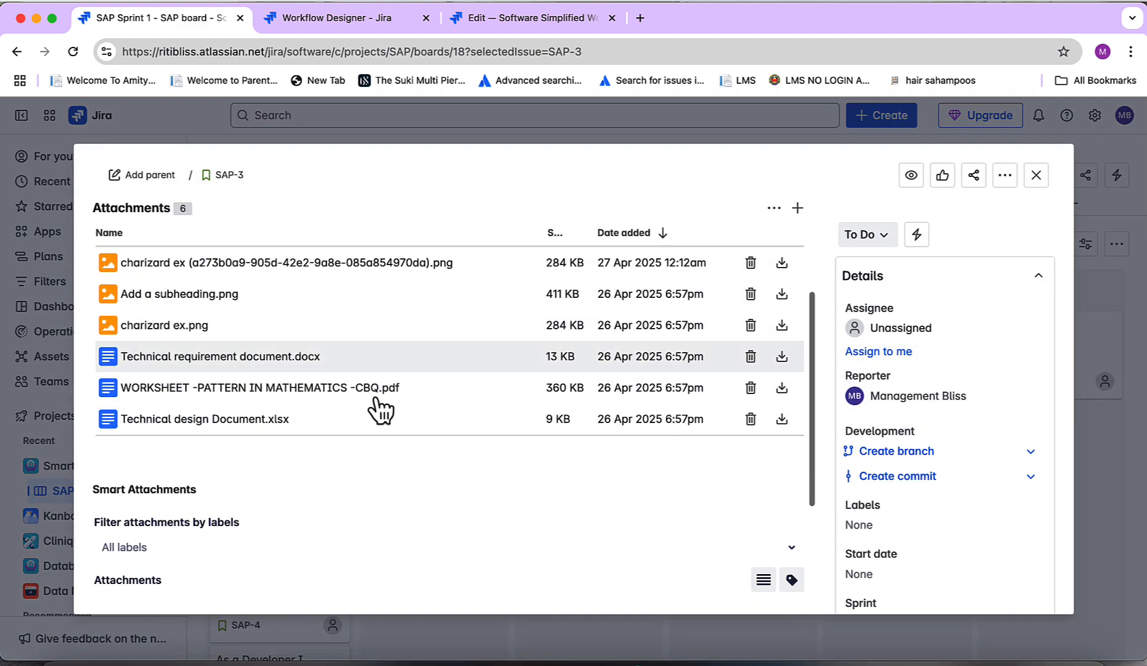
{"action": "scroll", "coordinate": [374, 399], "scroll_direction": "down", "scroll_amount": 3}
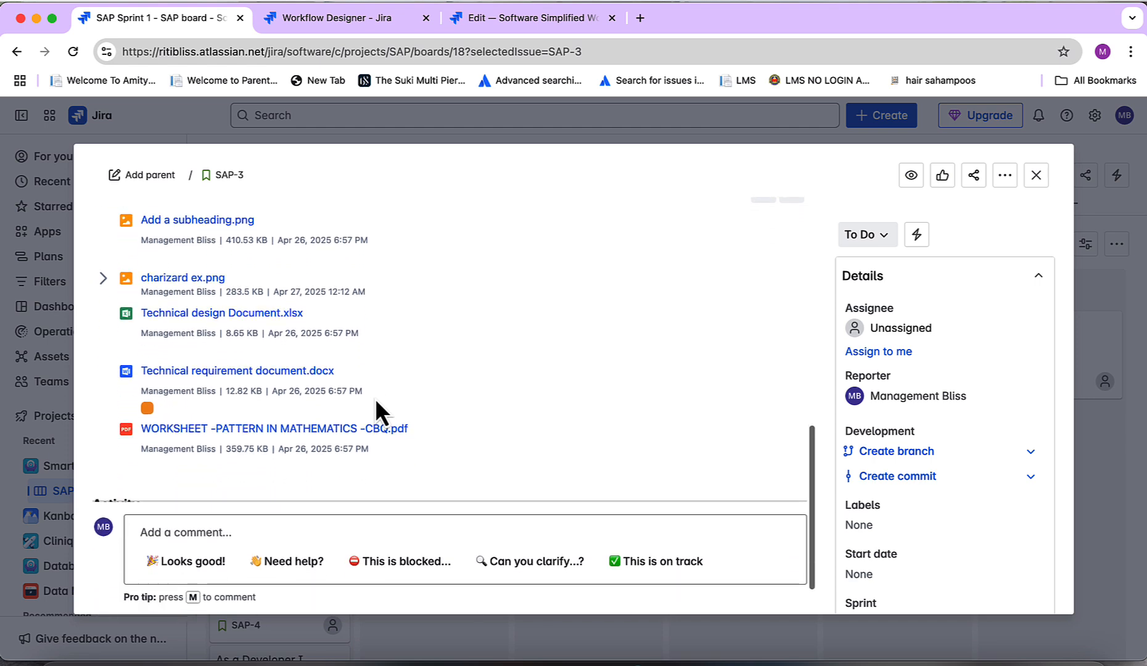
{"action": "scroll", "coordinate": [375, 400], "scroll_direction": "up", "scroll_amount": 4}
{"action": "scroll", "coordinate": [375, 399], "scroll_direction": "up", "scroll_amount": 3}
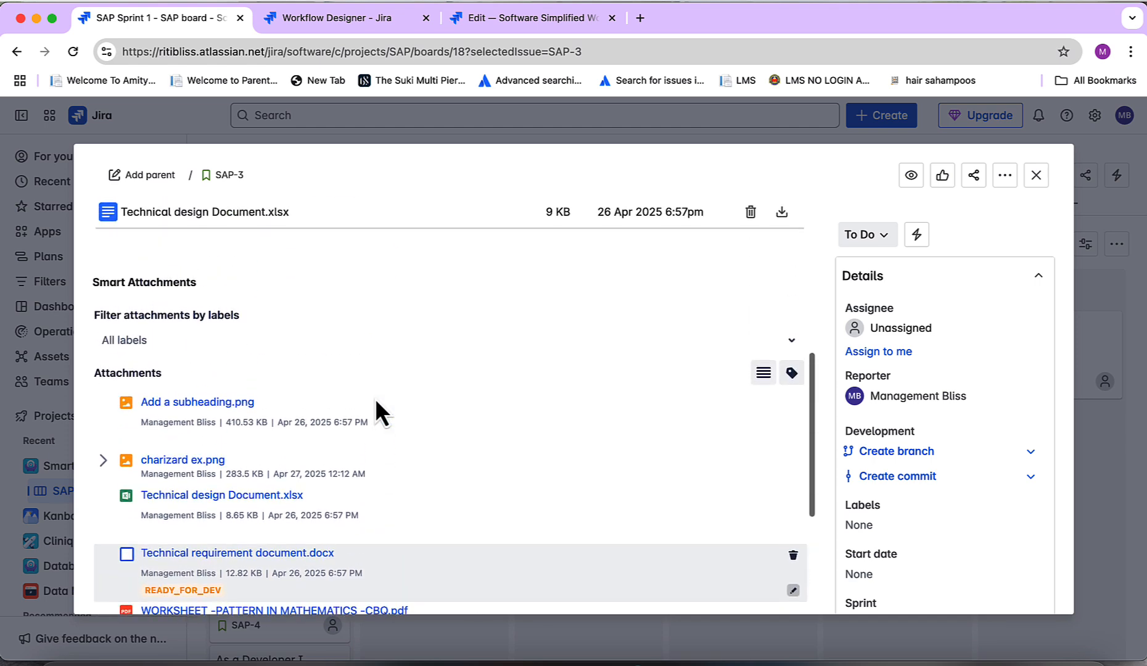
{"action": "left_click", "coordinate": [229, 351]}
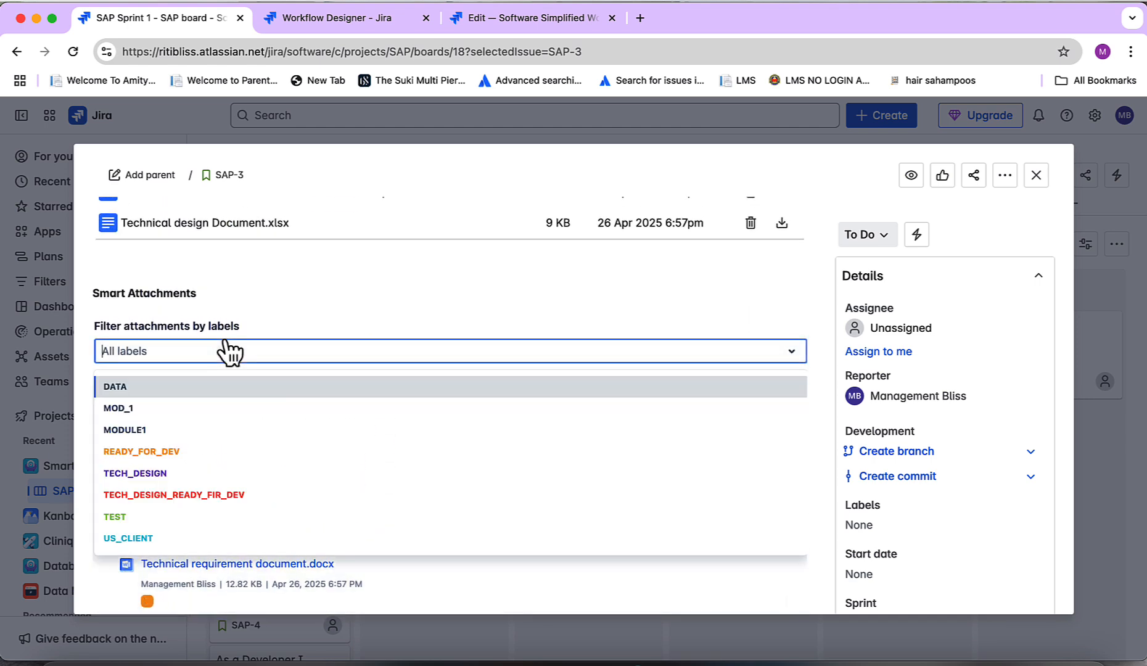
{"action": "left_click", "coordinate": [184, 452]}
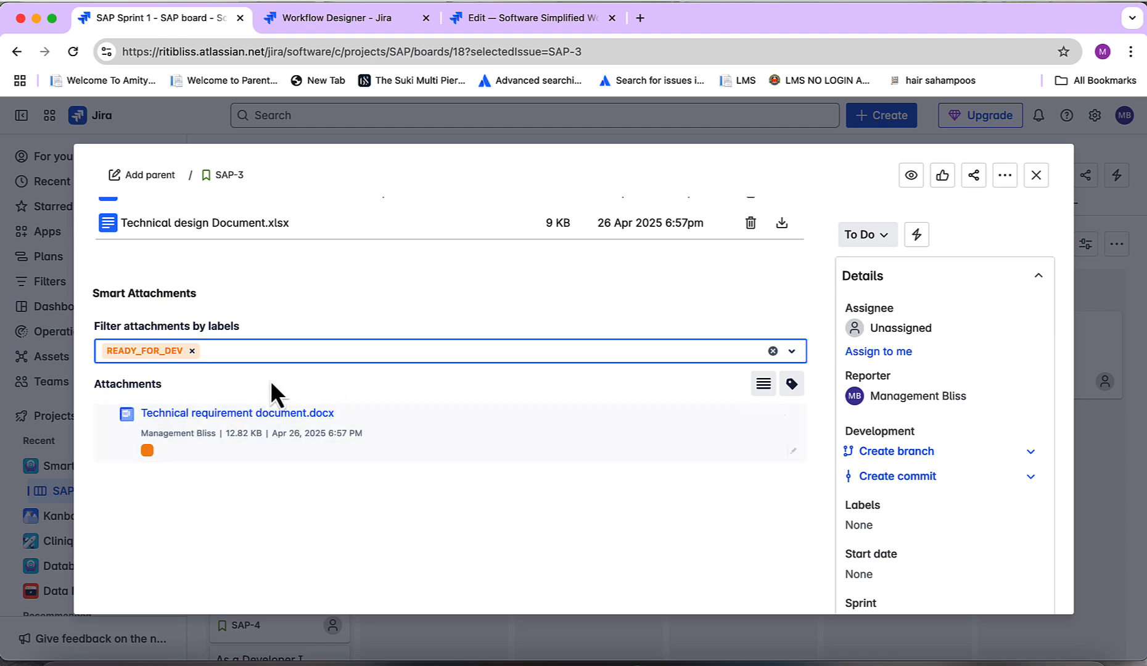
{"action": "left_click", "coordinate": [1037, 177]}
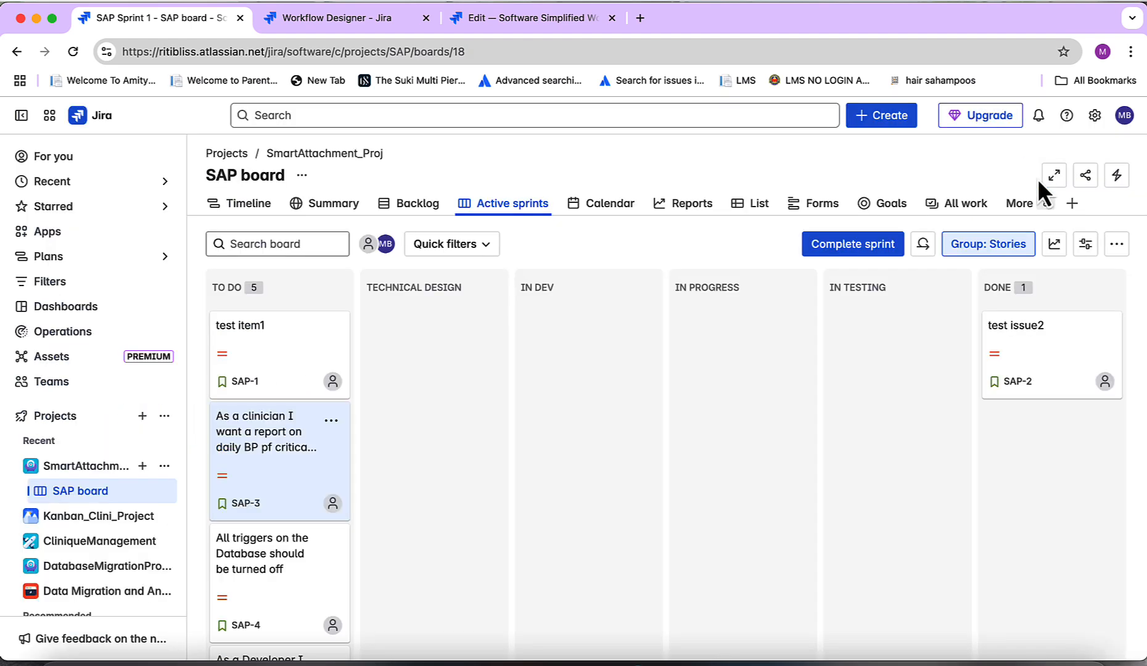
Move the SAP-3 story through Technical Design into the In Dev column
{"action": "left_click_drag", "start_coordinate": [300, 459], "coordinate": [391, 381]}
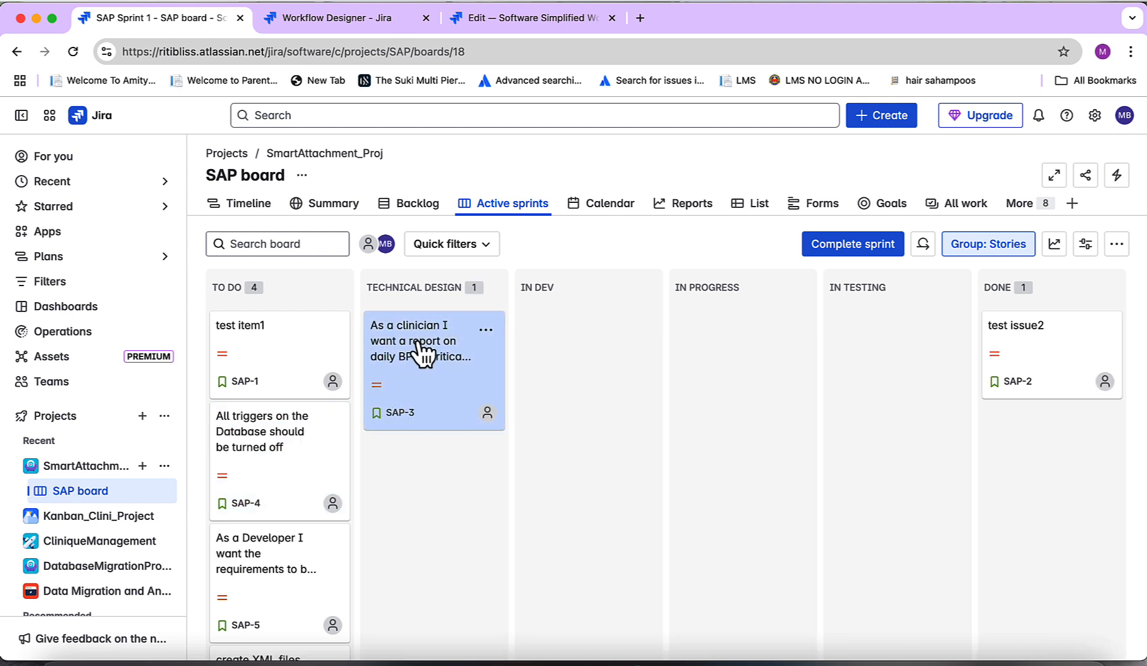
{"action": "left_click_drag", "start_coordinate": [419, 343], "coordinate": [523, 354]}
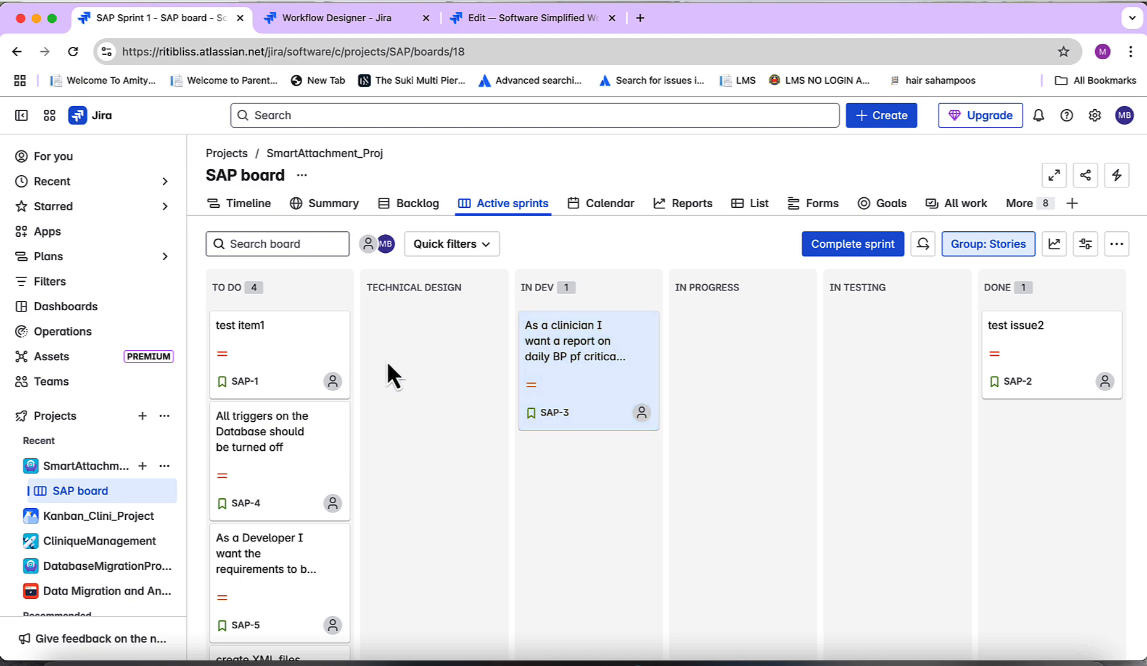
Open test item1, filter its Smart Attachments by READY_FOR_DEV, and close the issue
{"action": "left_click", "coordinate": [280, 347]}
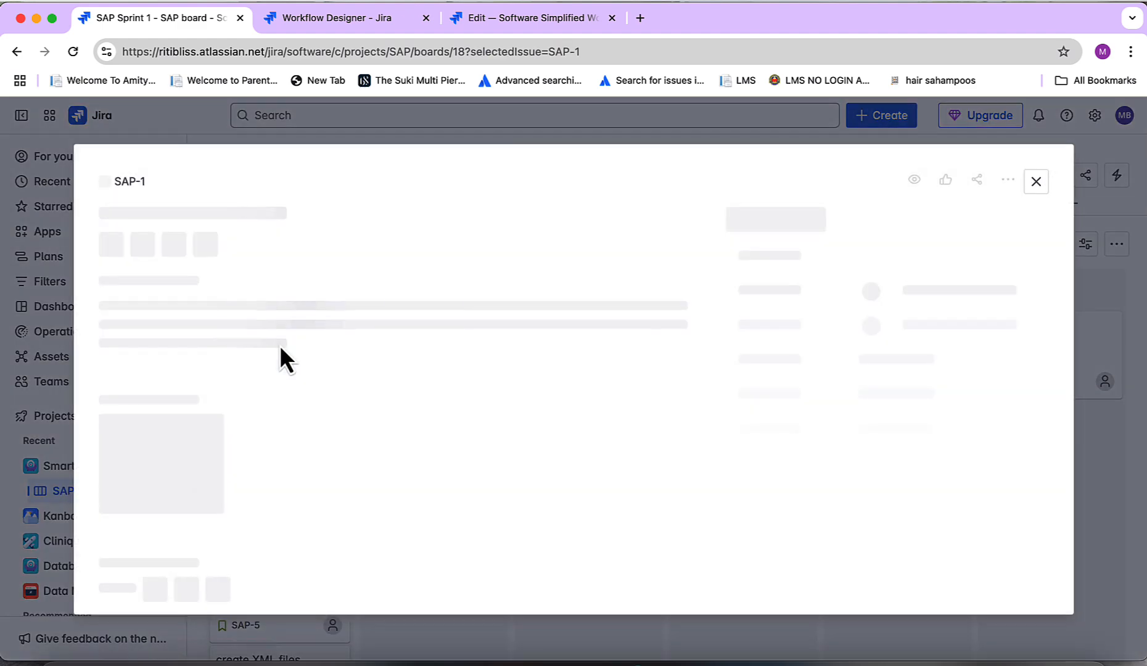
{"action": "scroll", "coordinate": [404, 408], "scroll_direction": "down", "scroll_amount": 2}
{"action": "scroll", "coordinate": [405, 407], "scroll_direction": "down", "scroll_amount": 4}
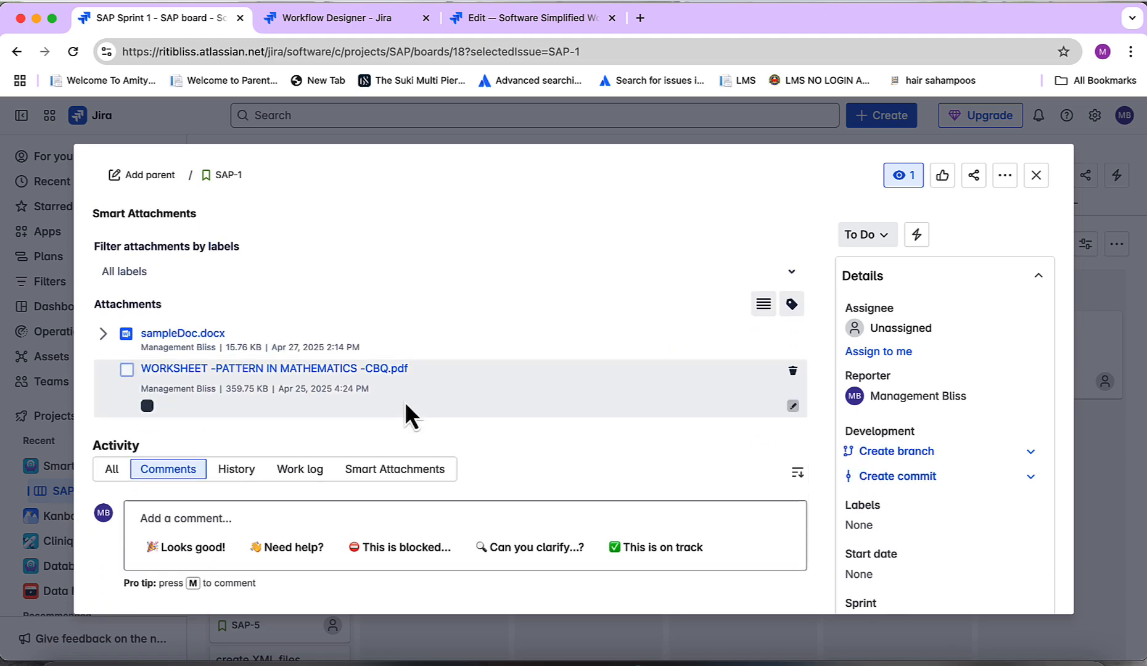
{"action": "left_click", "coordinate": [116, 278]}
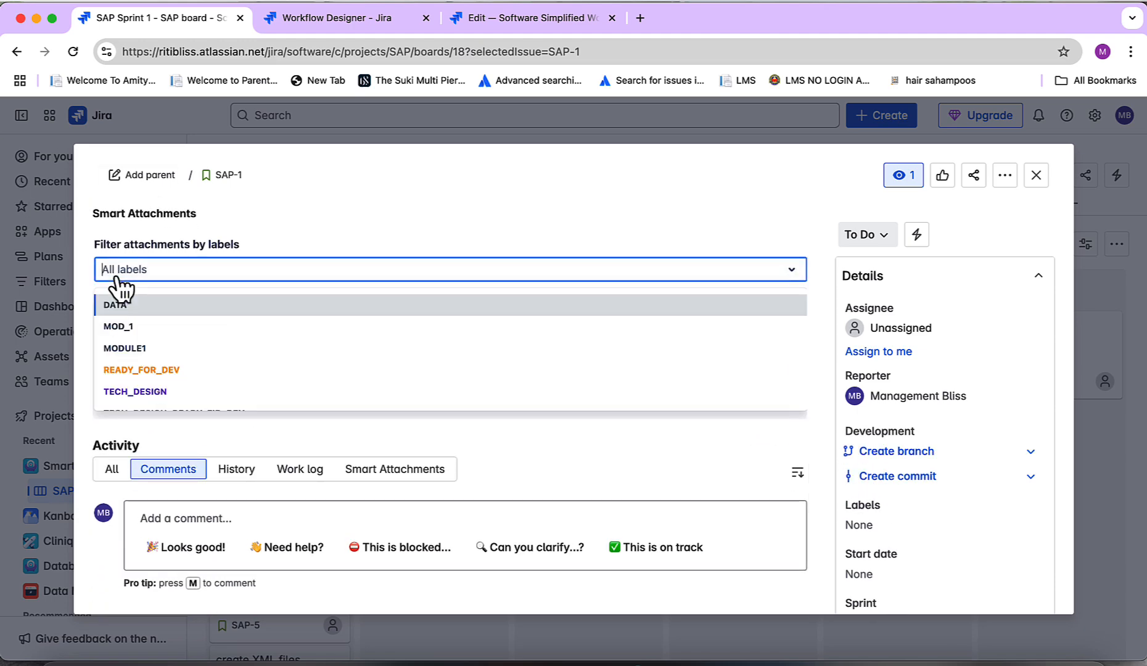
{"action": "left_click", "coordinate": [149, 370]}
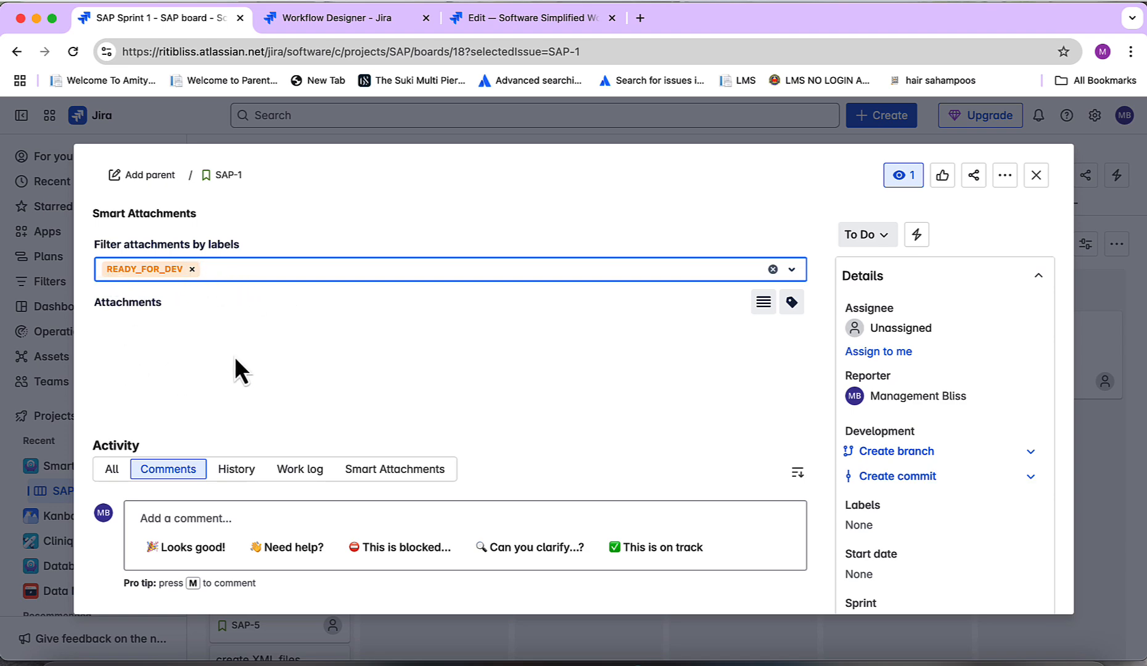
{"action": "left_click", "coordinate": [1041, 179]}
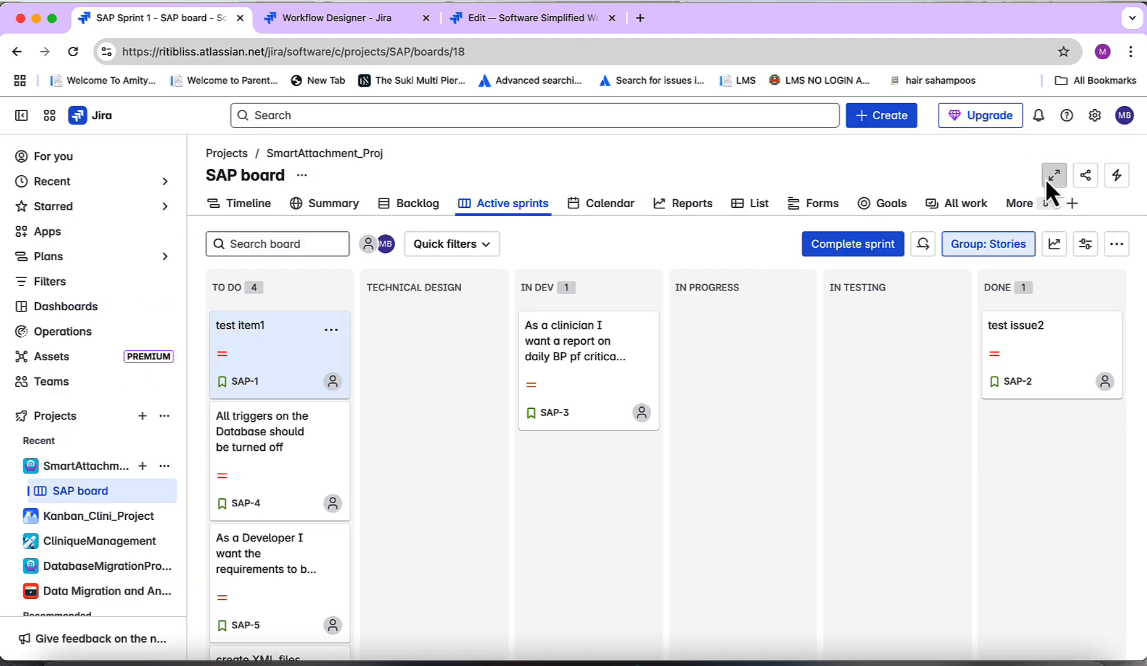
Move test item1 to Technical Design and try to move it on to In Dev, dismissing the error
{"action": "left_click_drag", "start_coordinate": [274, 358], "coordinate": [527, 369]}
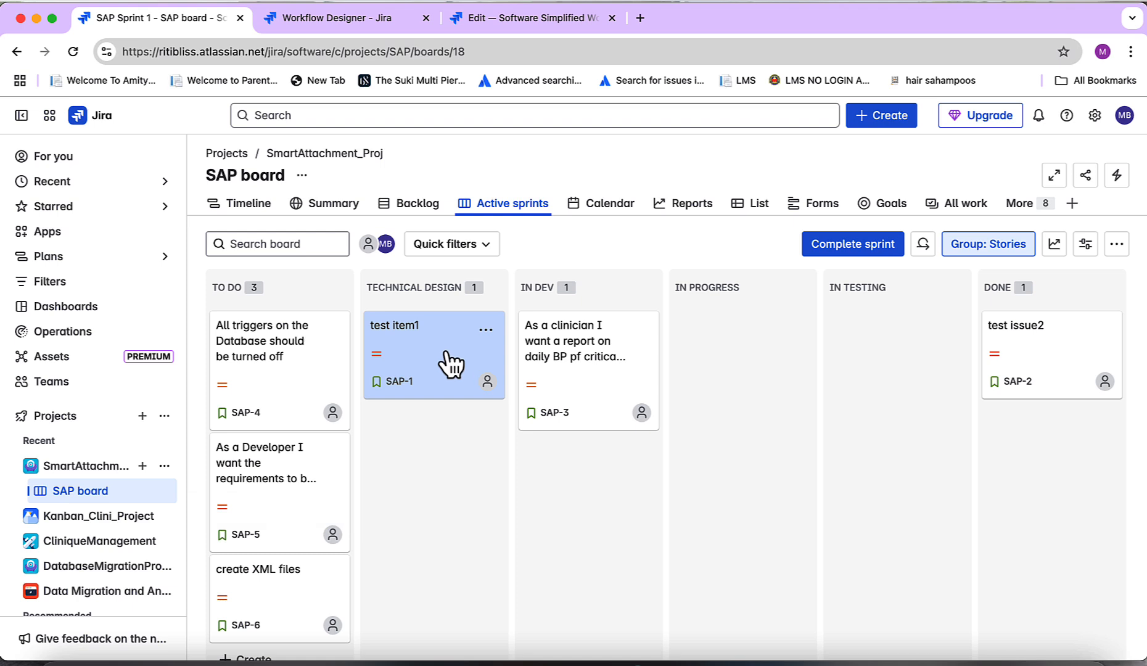
{"action": "left_click_drag", "start_coordinate": [452, 364], "coordinate": [522, 353]}
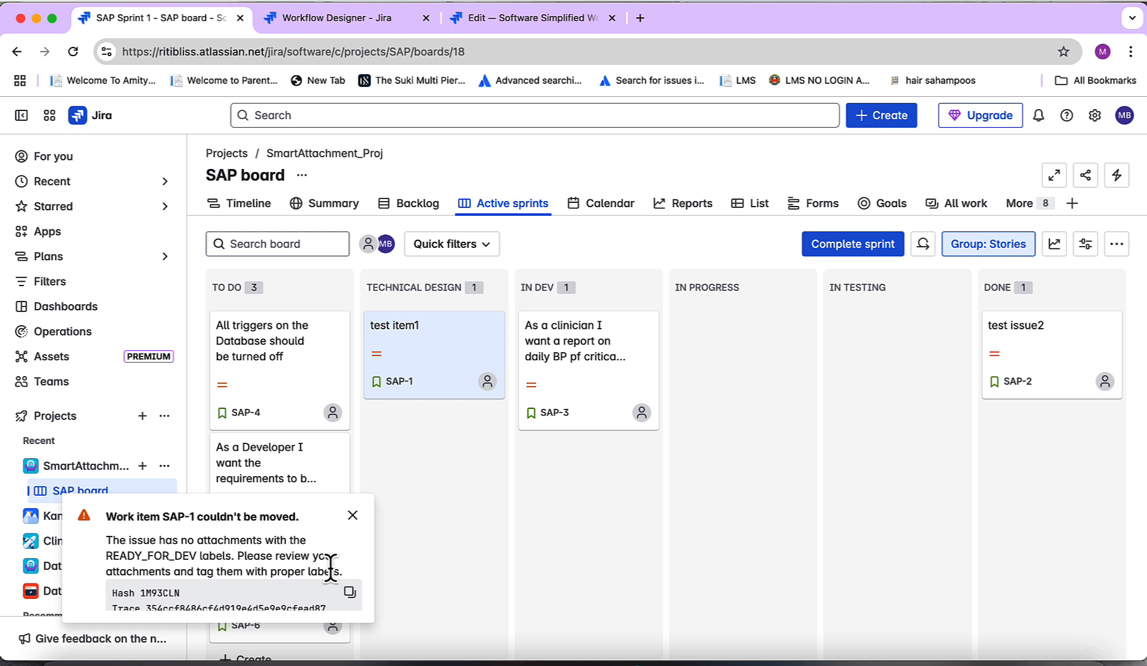
{"action": "left_click", "coordinate": [352, 515]}
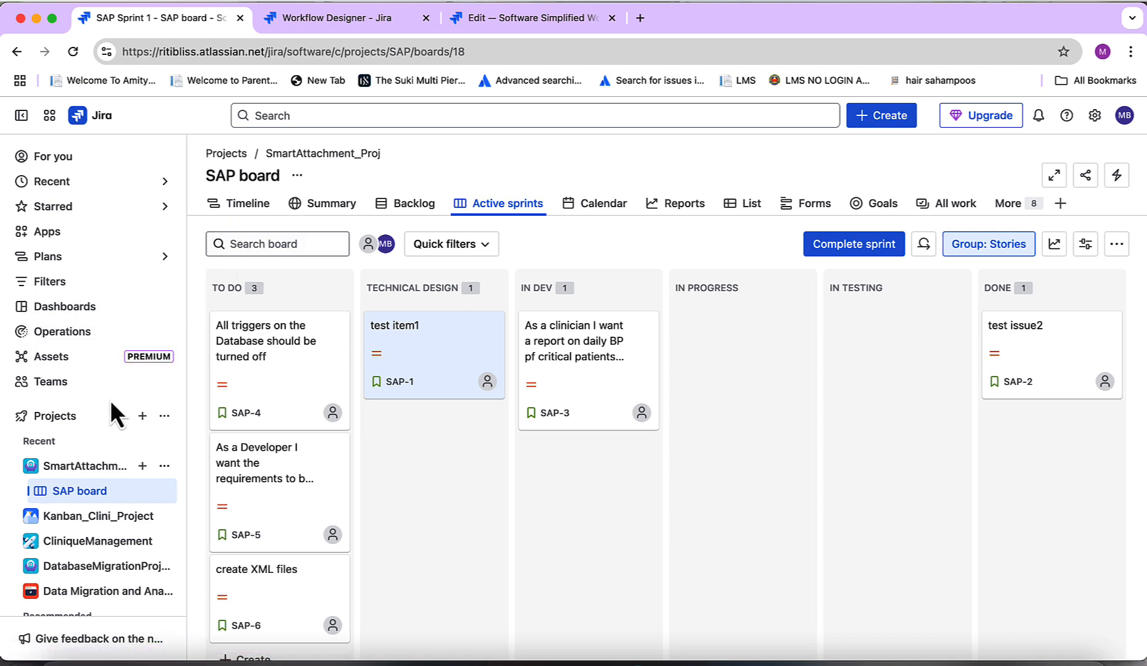
Open SmartAttachment_Proj project settings and view the project's workflow diagram
{"action": "scroll", "coordinate": [136, 432], "scroll_direction": "down", "scroll_amount": 1}
{"action": "left_click", "coordinate": [164, 449]}
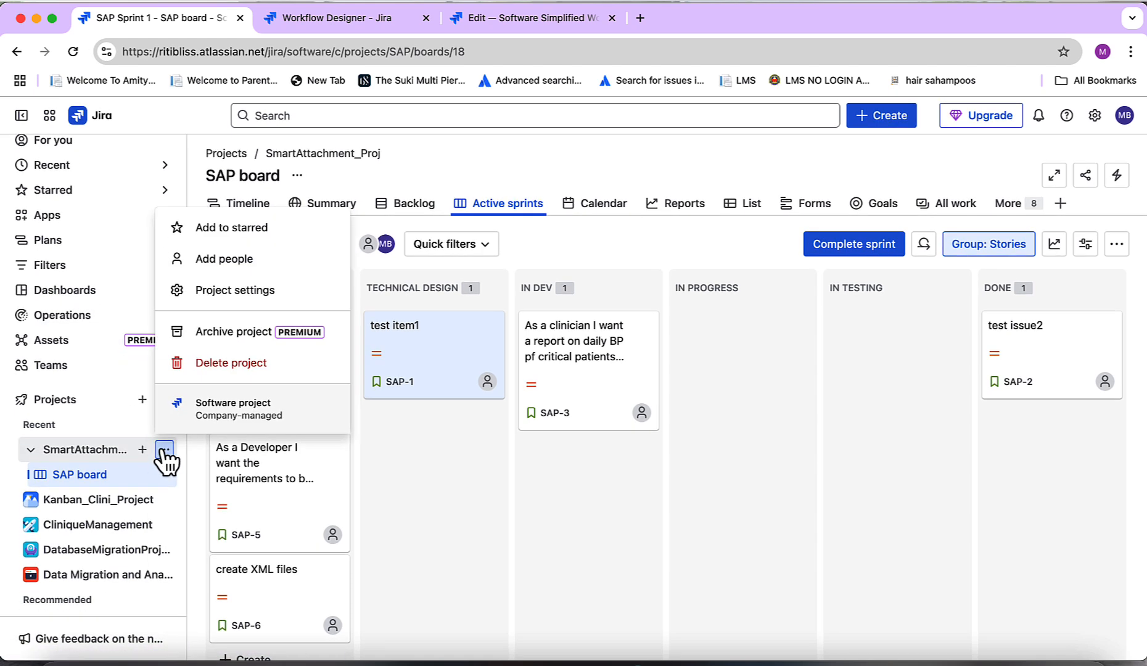
{"action": "left_click", "coordinate": [213, 293]}
{"action": "left_click", "coordinate": [57, 433]}
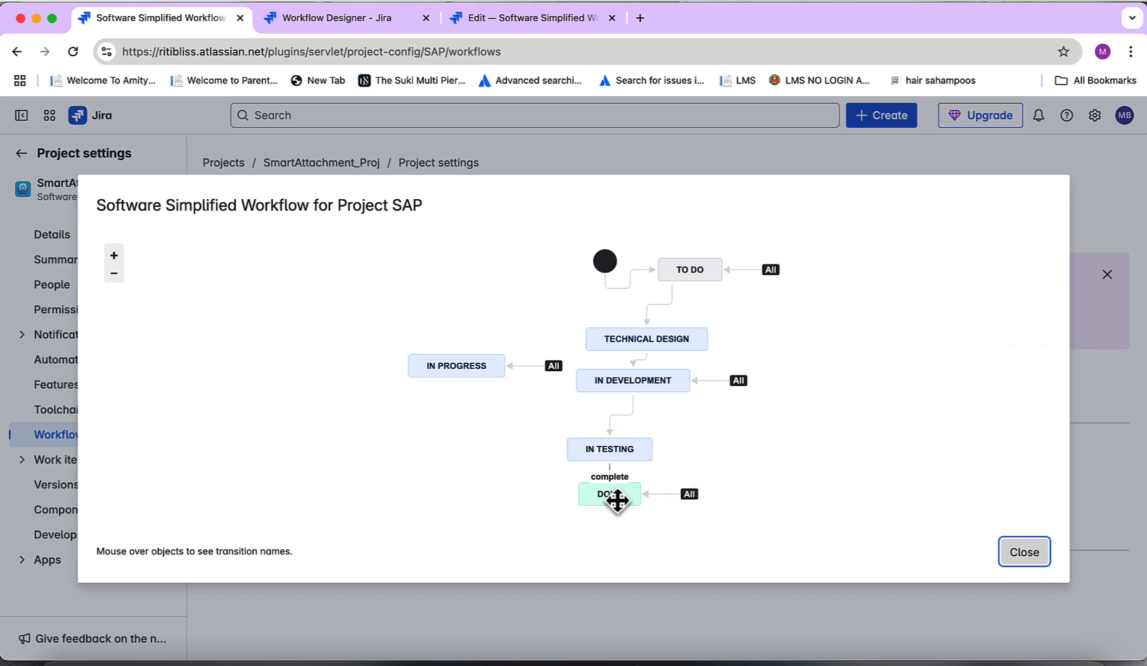
Close the diagram, open the project's workflow for editing, and open the post functions of the complete transition
{"action": "left_click", "coordinate": [1032, 549]}
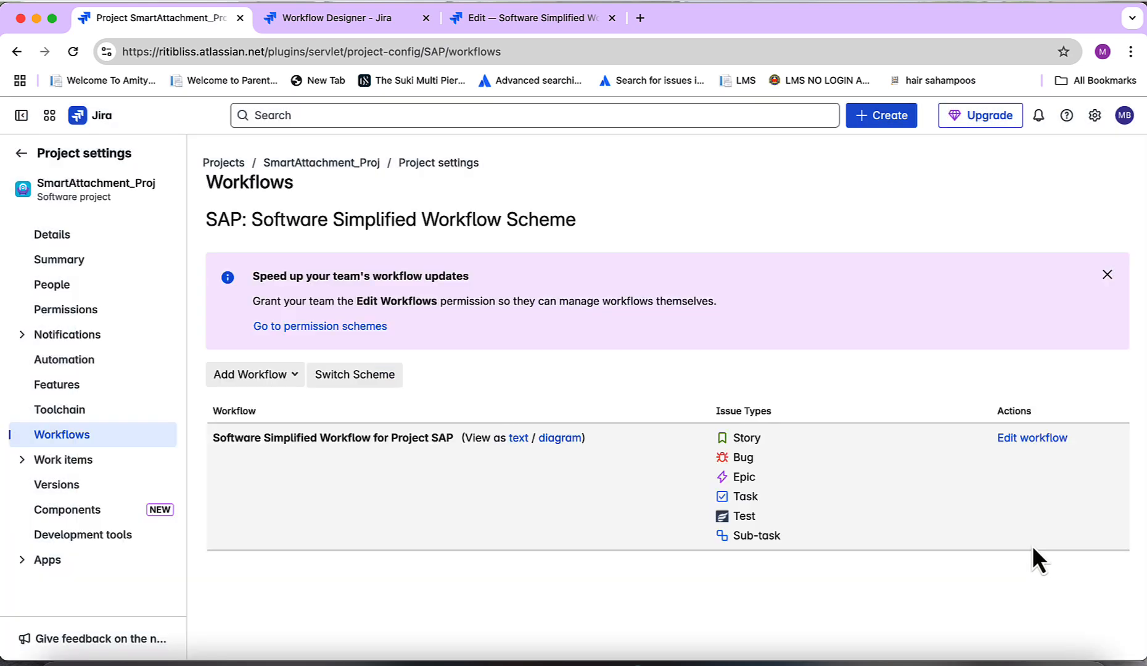
{"action": "left_click", "coordinate": [1038, 441]}
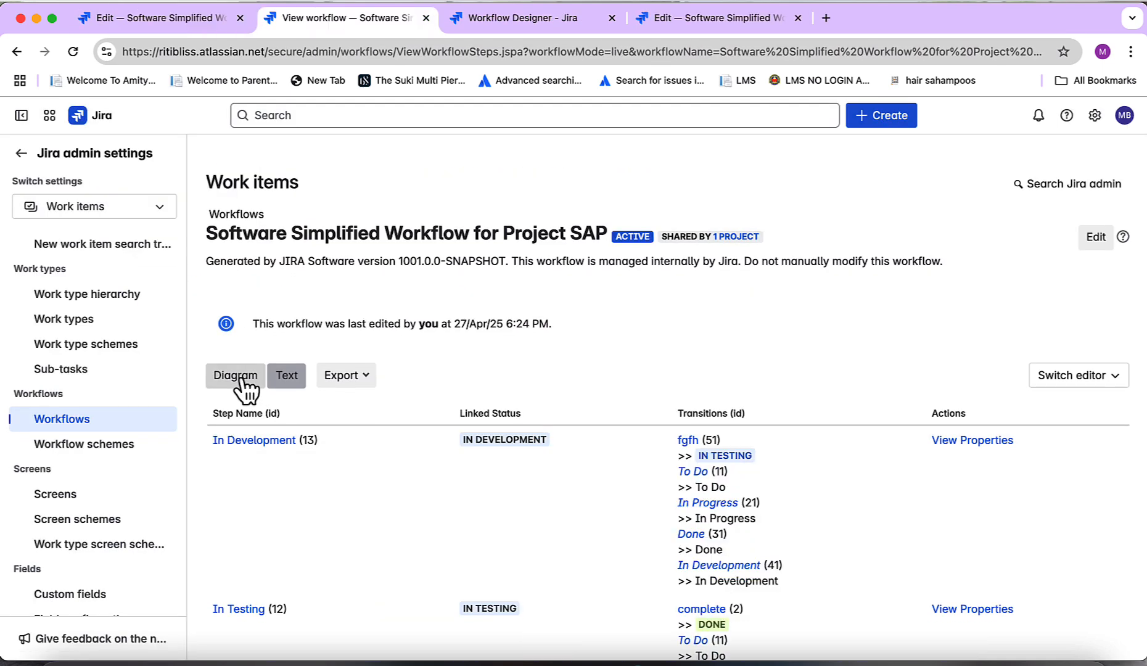
{"action": "left_click", "coordinate": [244, 384]}
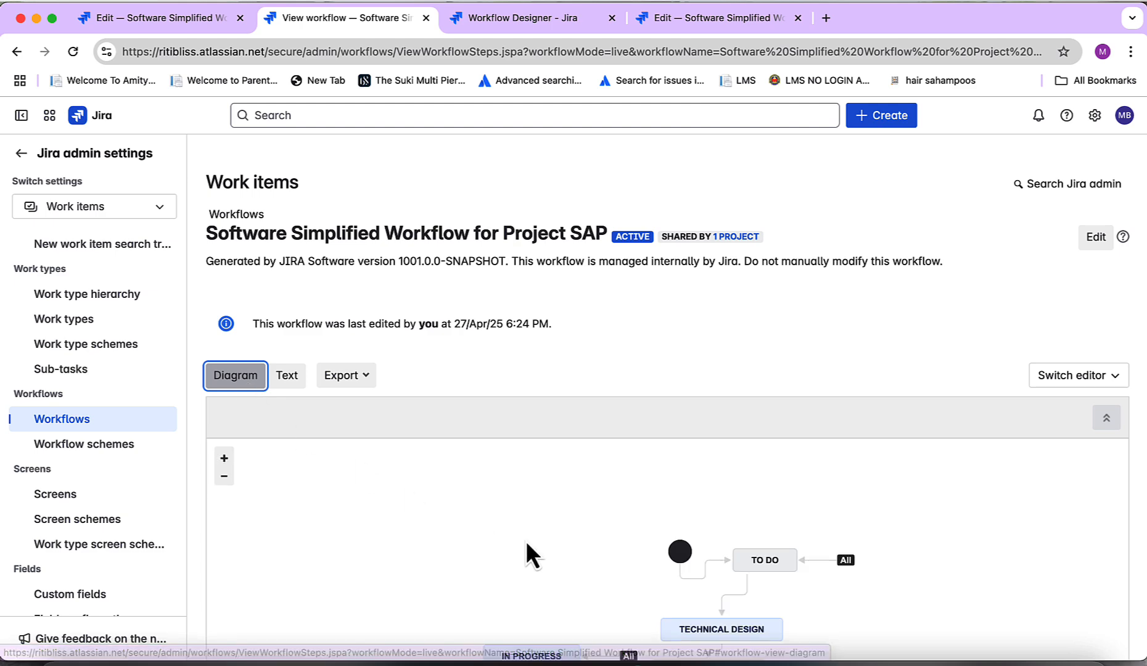
{"action": "scroll", "coordinate": [566, 574], "scroll_direction": "down", "scroll_amount": 3}
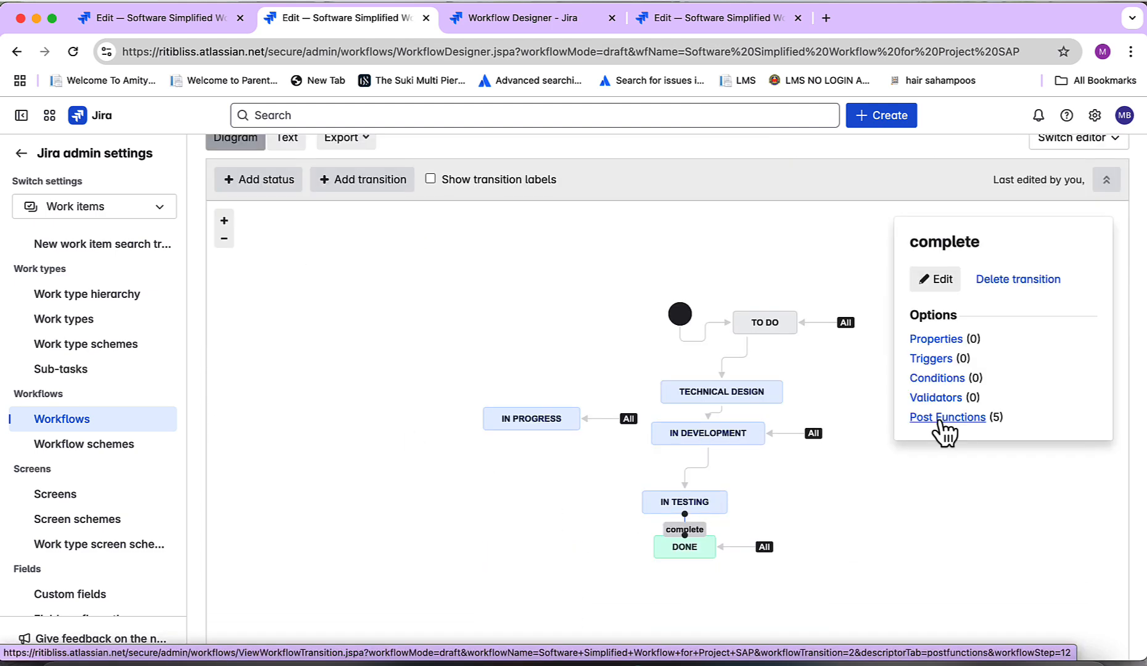
{"action": "left_click", "coordinate": [944, 418]}
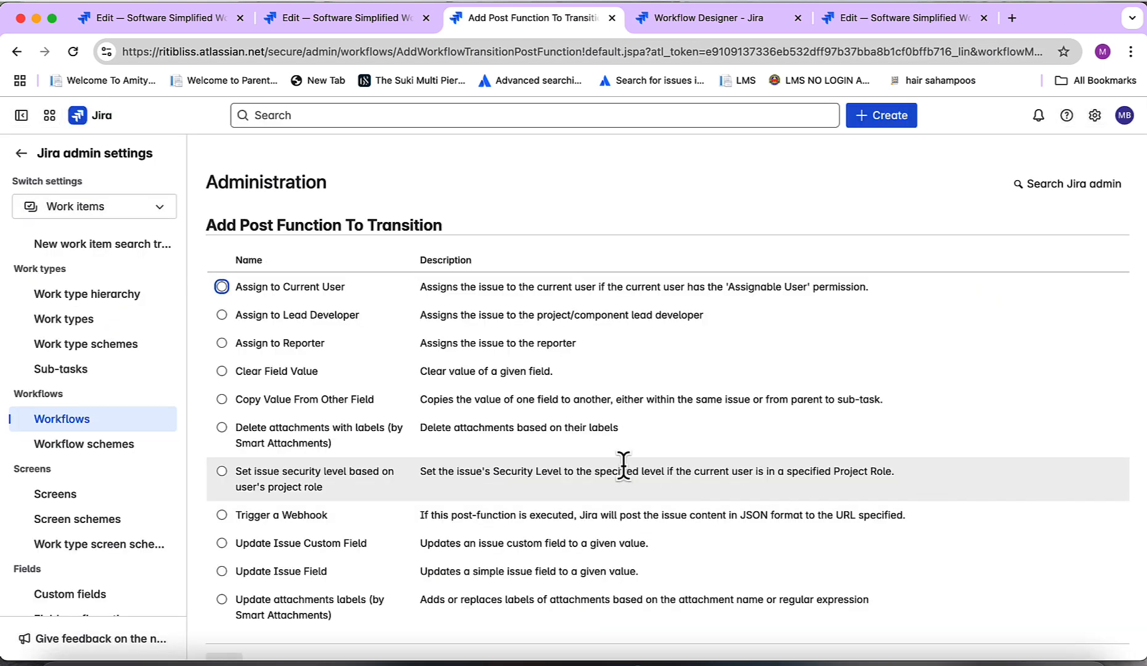
Add a 'Delete attachments with labels (by Smart Attachments)' post function that deletes attachments with the specific label US_CLIENT
{"action": "left_click", "coordinate": [273, 435]}
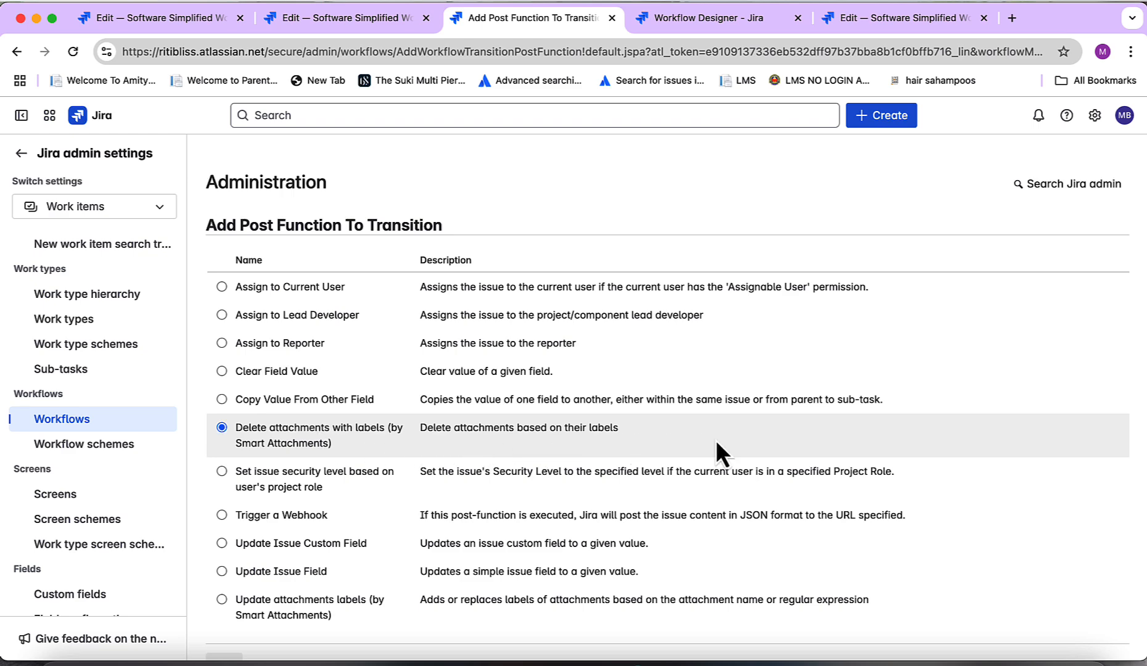
{"action": "scroll", "coordinate": [715, 440], "scroll_direction": "down", "scroll_amount": 1}
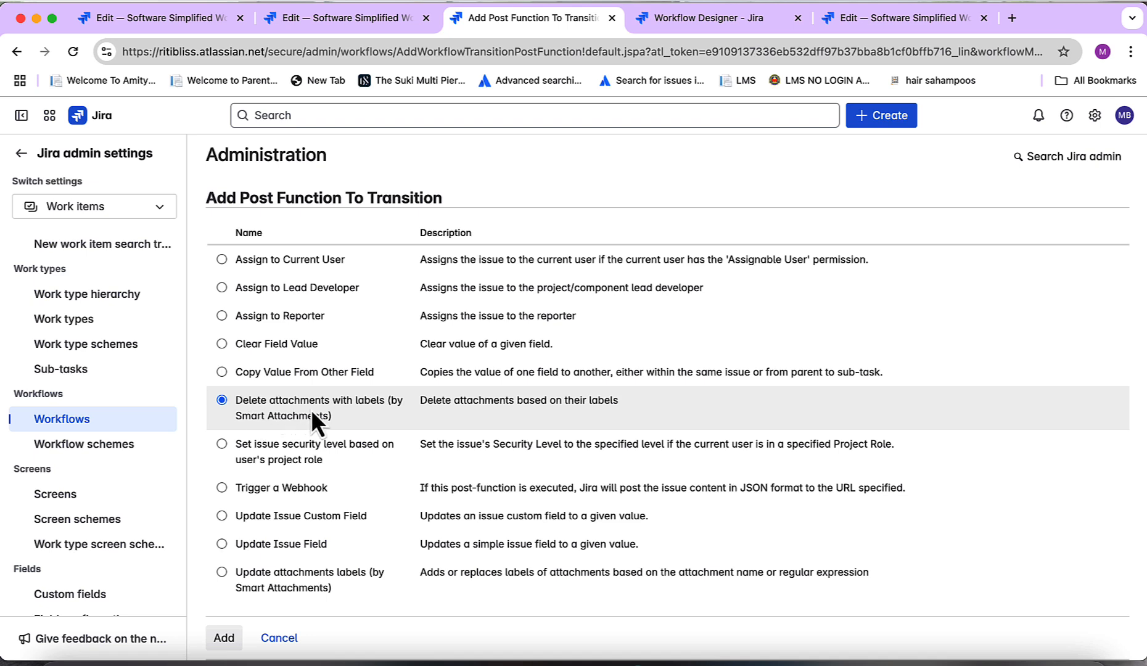
{"action": "left_click", "coordinate": [223, 642]}
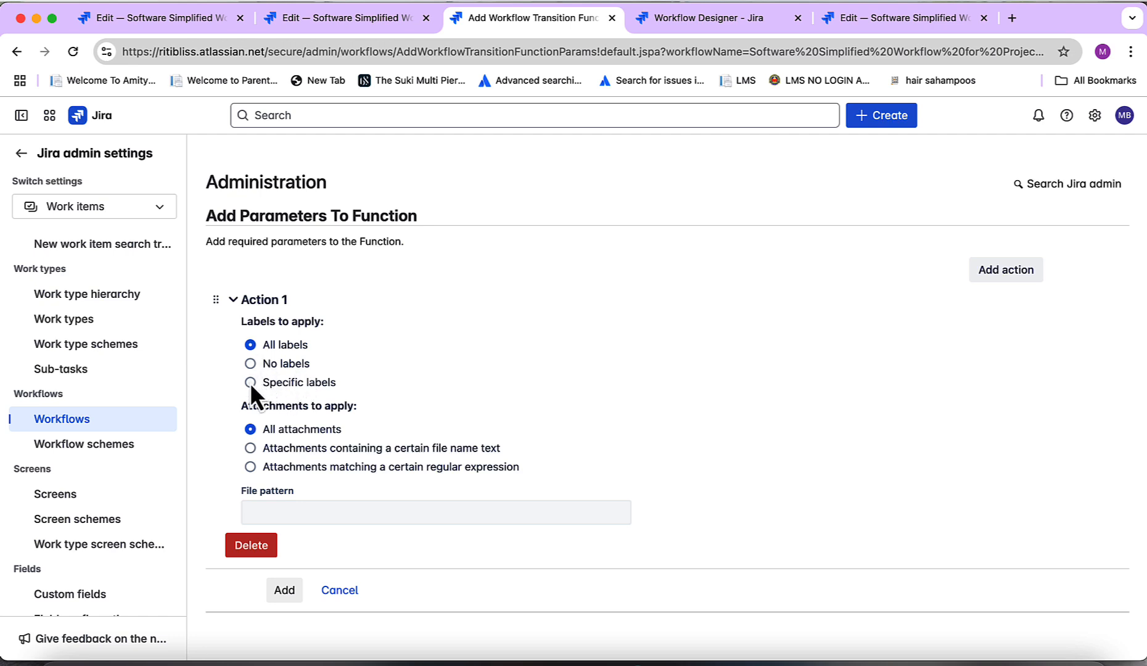
{"action": "left_click", "coordinate": [249, 383]}
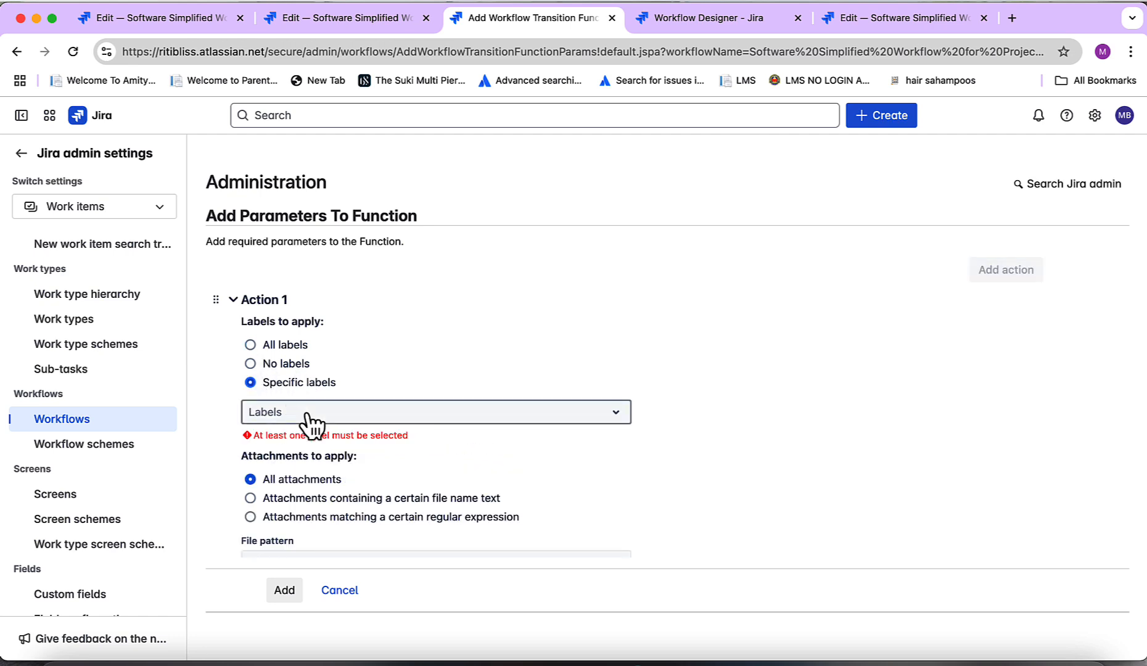
{"action": "left_click", "coordinate": [614, 423]}
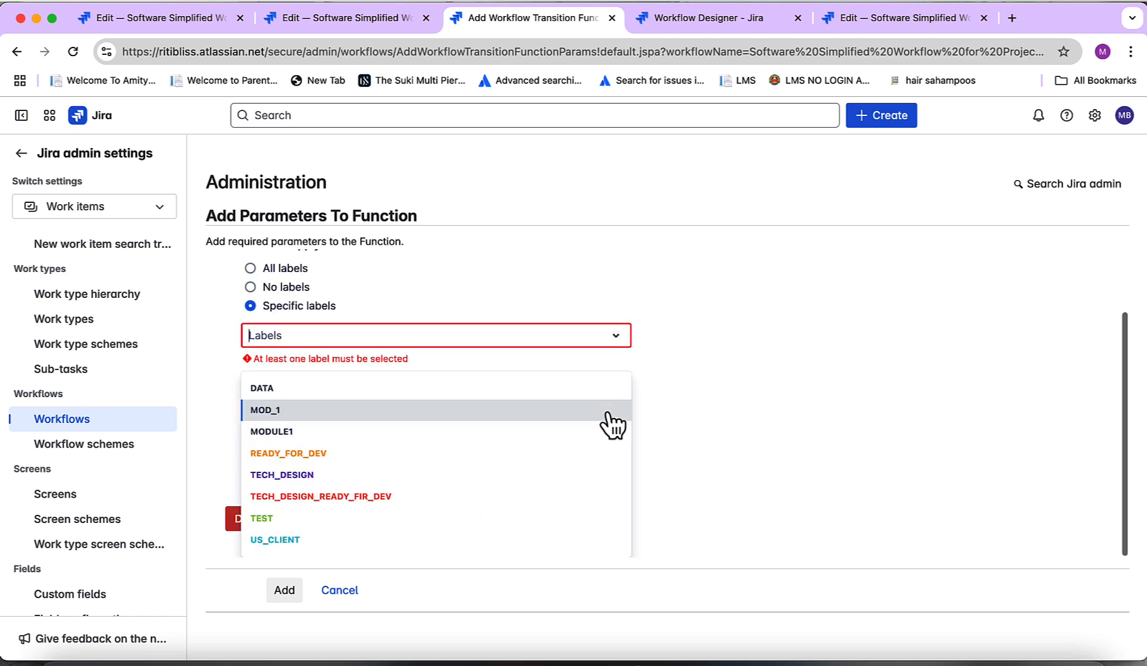
{"action": "left_click", "coordinate": [330, 545]}
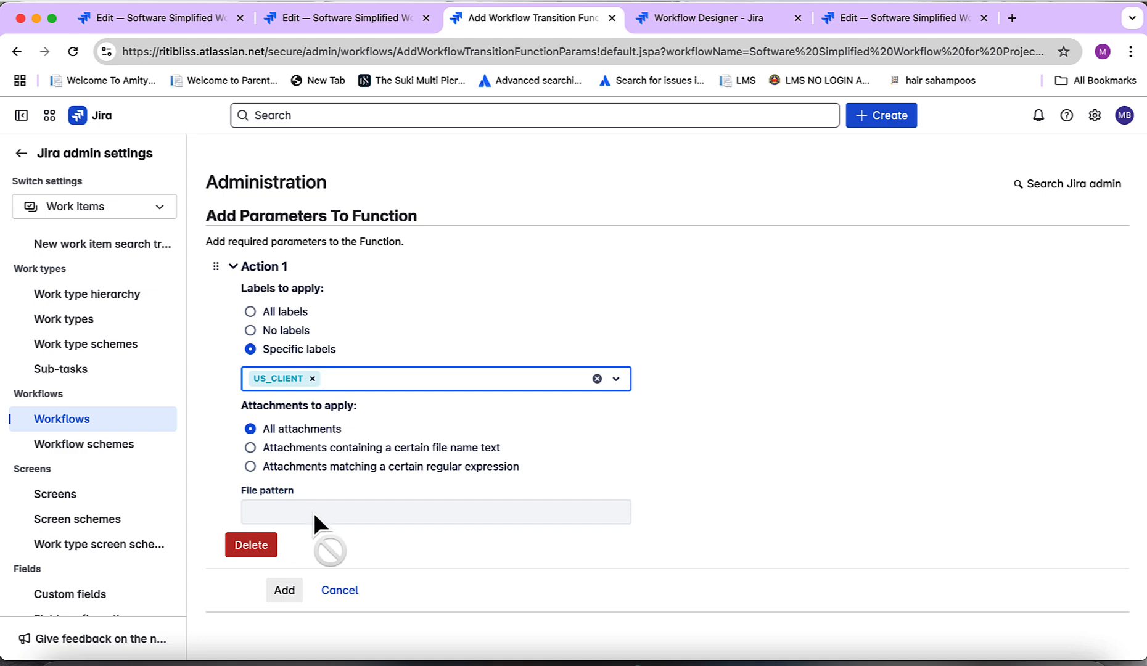
{"action": "left_click", "coordinate": [285, 591]}
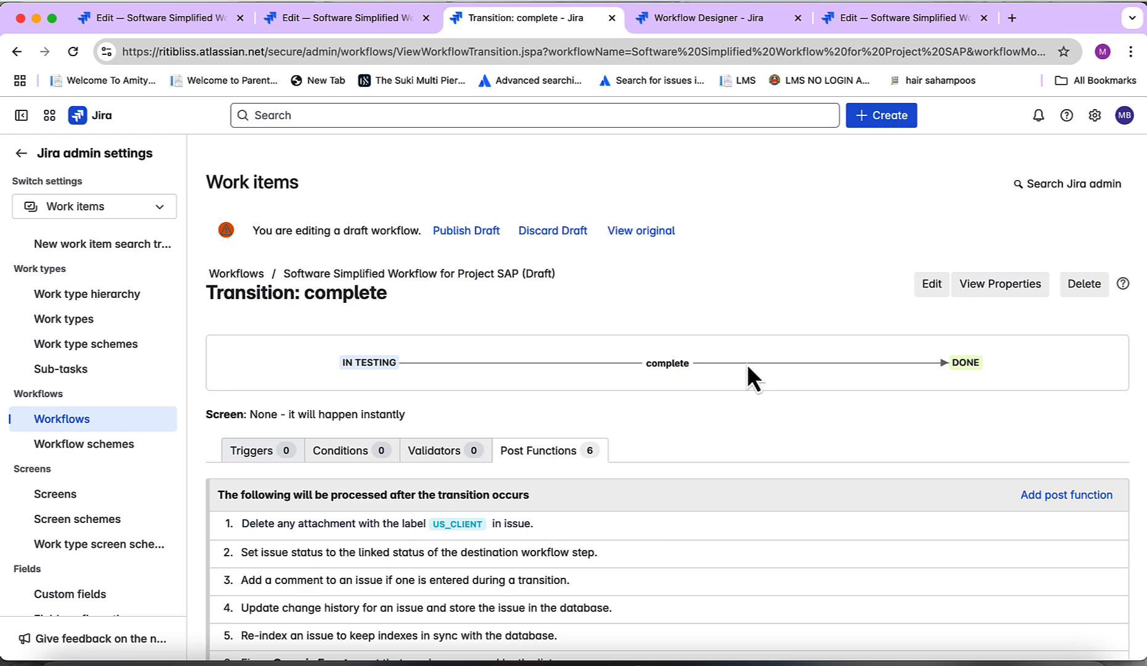
Publish the workflow draft without saving a backup copy
{"action": "left_click", "coordinate": [462, 232]}
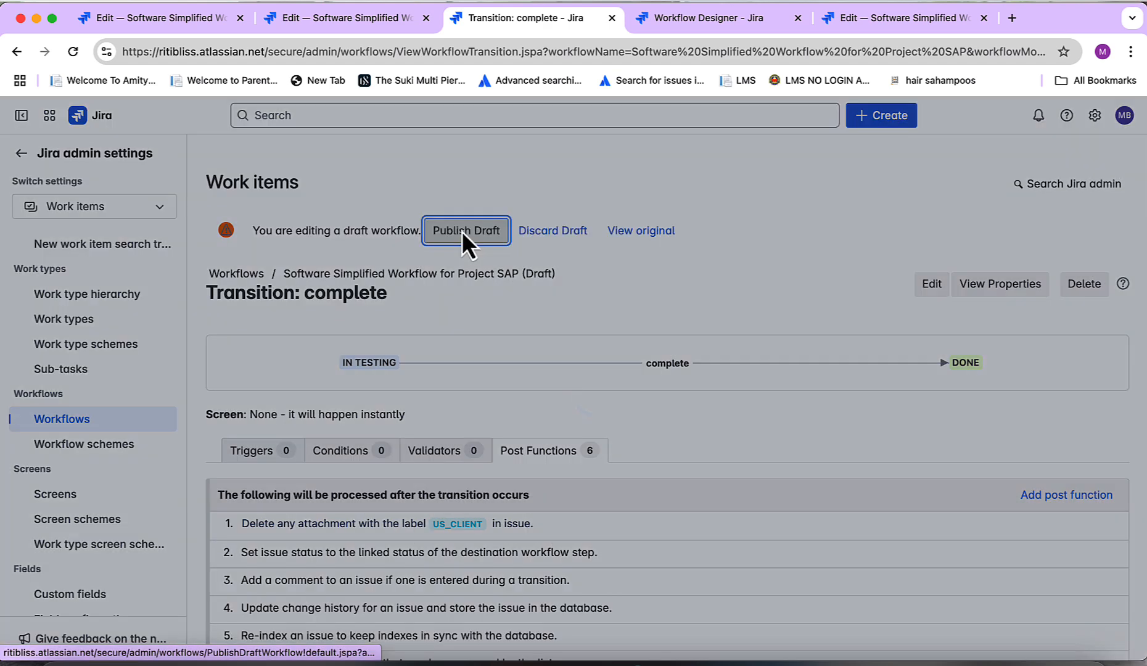
{"action": "left_click", "coordinate": [586, 400]}
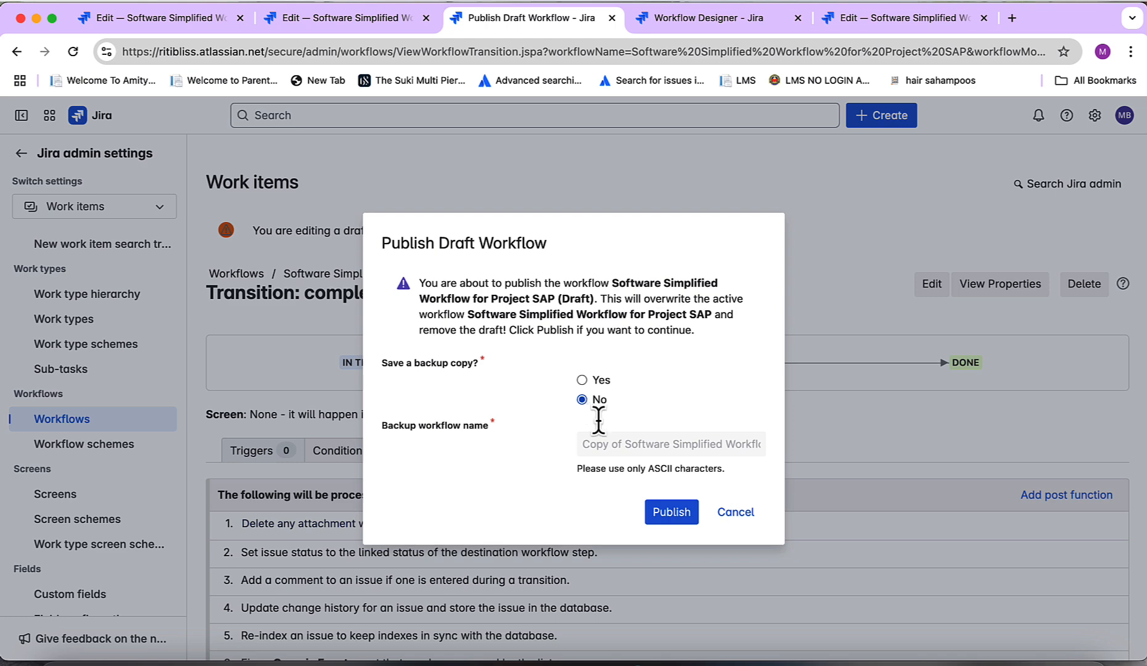
{"action": "left_click", "coordinate": [671, 512]}
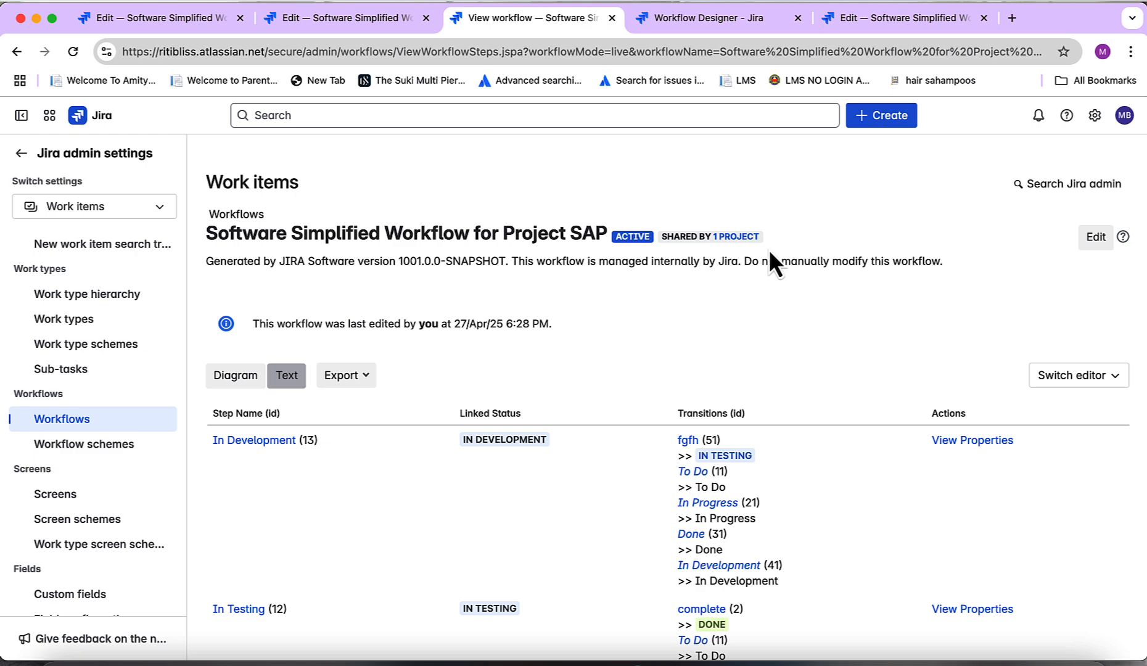
Return to the SAP board, open SAP-4, and label its US_Client_fIXDatabase.xlsx smart attachment US_CLIENT, then close the issue
{"action": "left_click", "coordinate": [306, 17]}
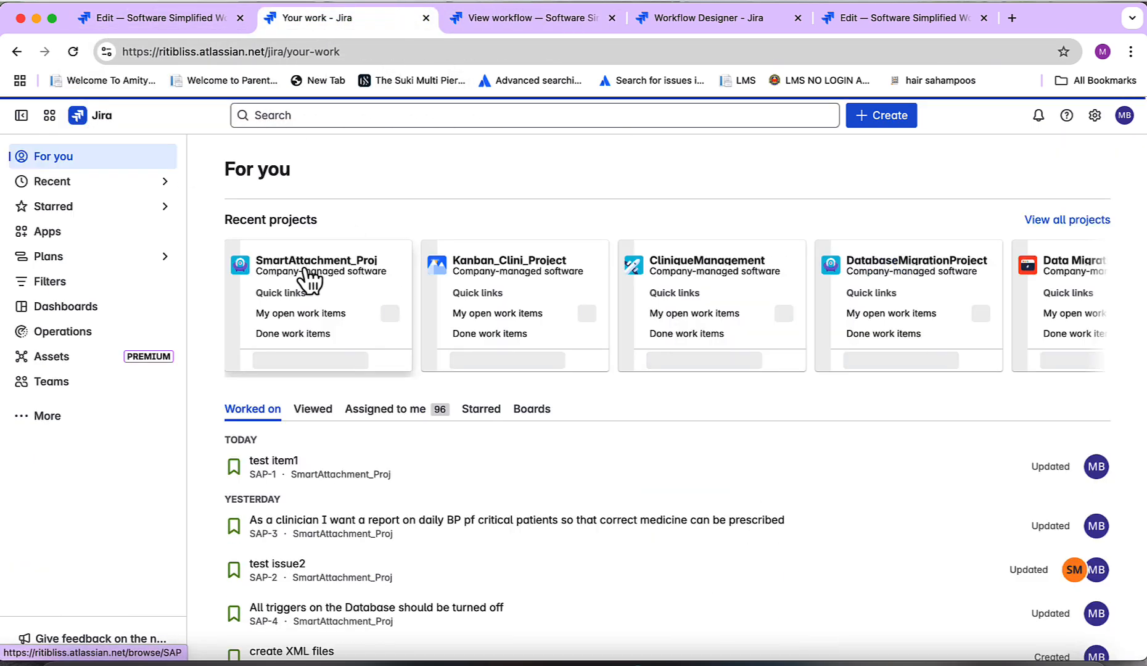
{"action": "left_click", "coordinate": [306, 271]}
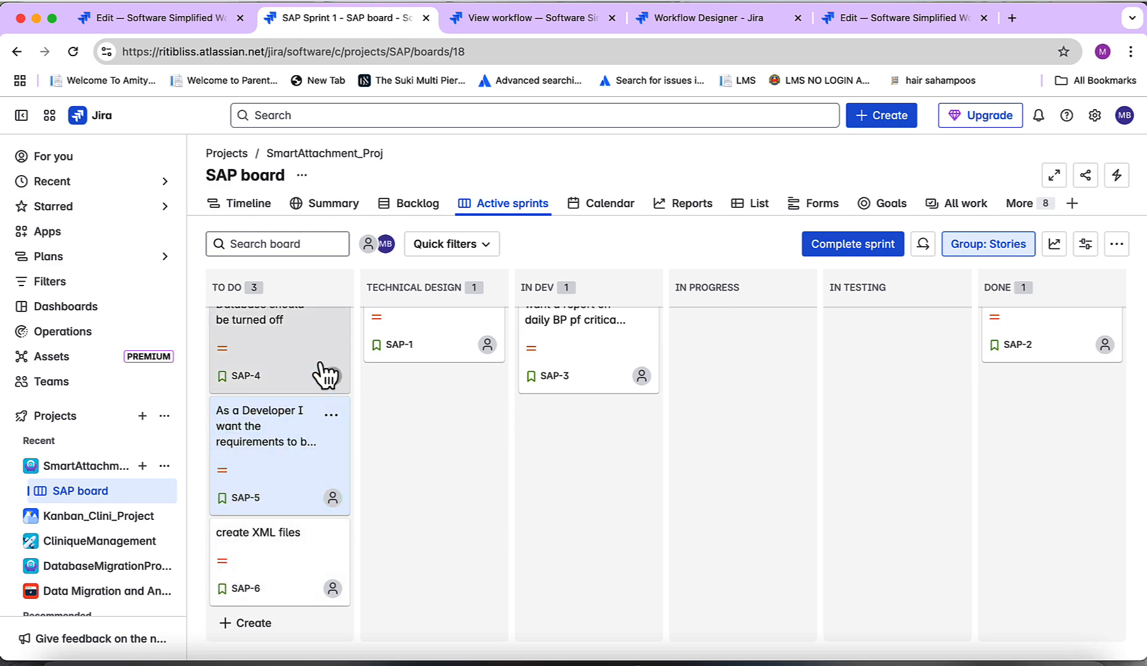
{"action": "left_click", "coordinate": [306, 357]}
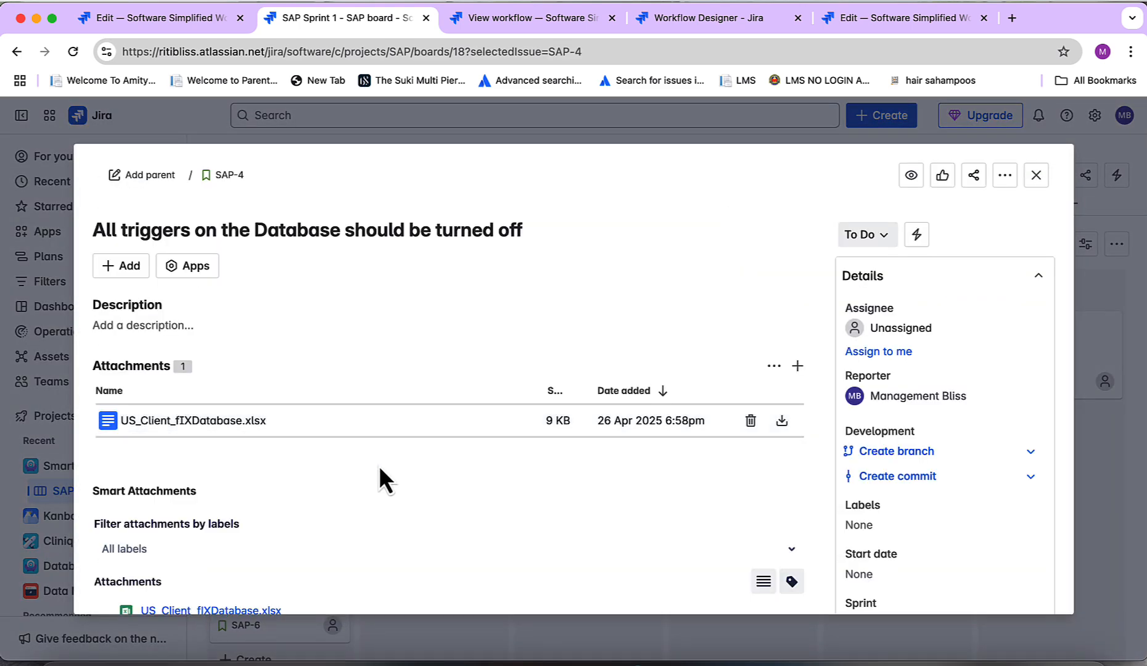
{"action": "scroll", "coordinate": [380, 466], "scroll_direction": "down", "scroll_amount": 3}
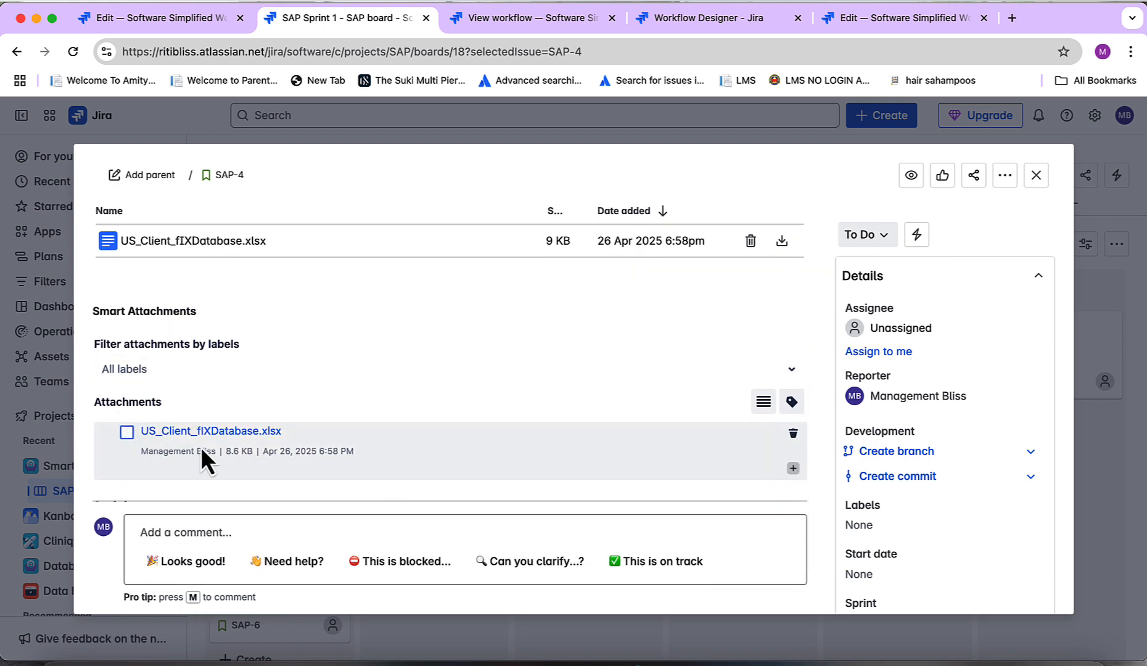
{"action": "left_click", "coordinate": [793, 470]}
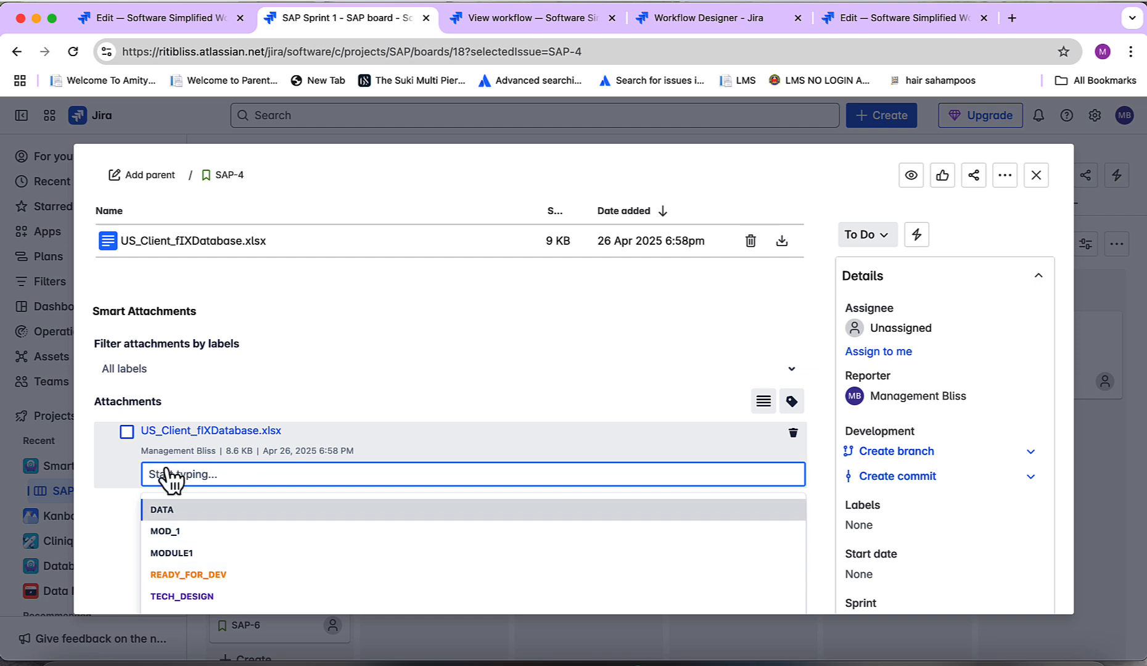
{"action": "type", "text": "US"}
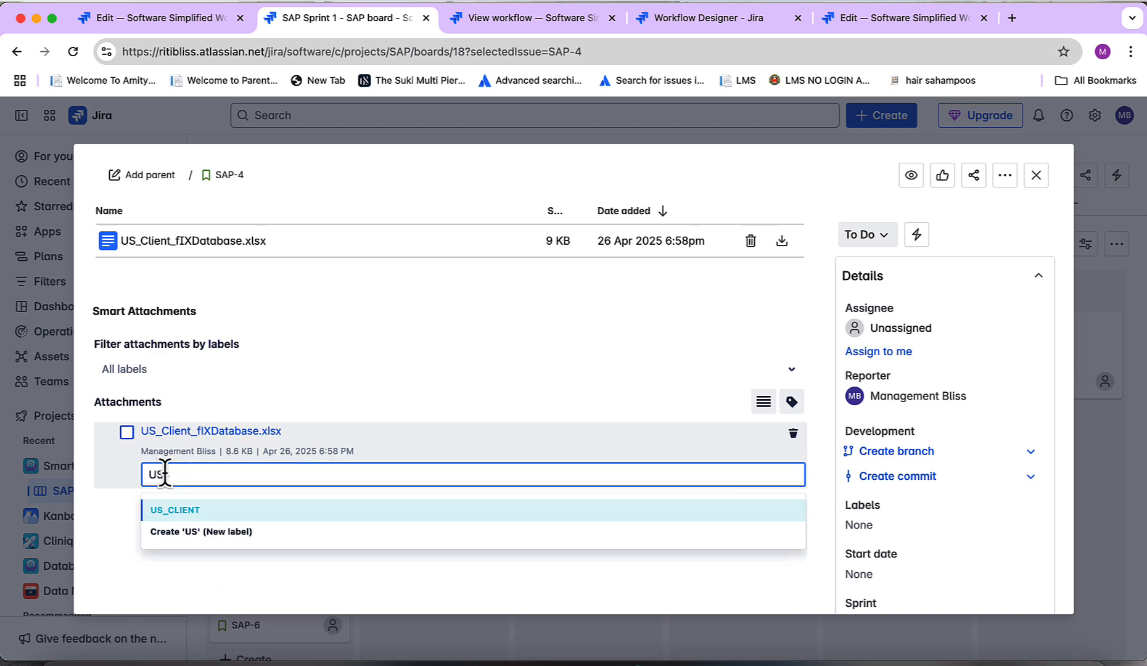
{"action": "left_click", "coordinate": [192, 511]}
{"action": "left_click", "coordinate": [436, 440]}
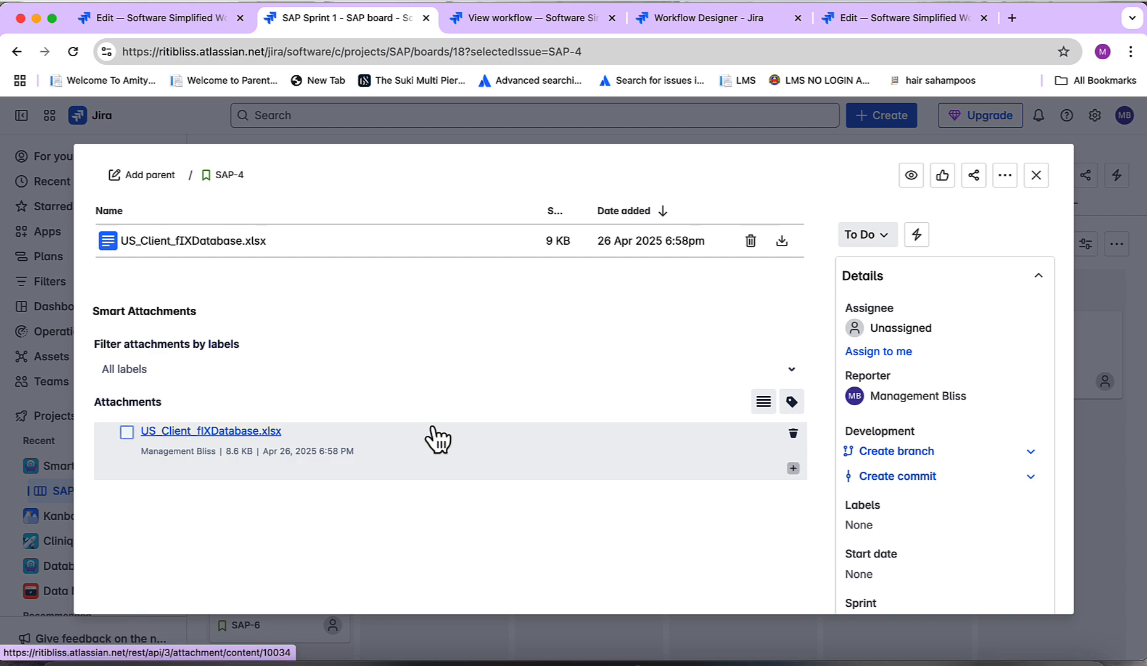
{"action": "left_click", "coordinate": [1036, 175]}
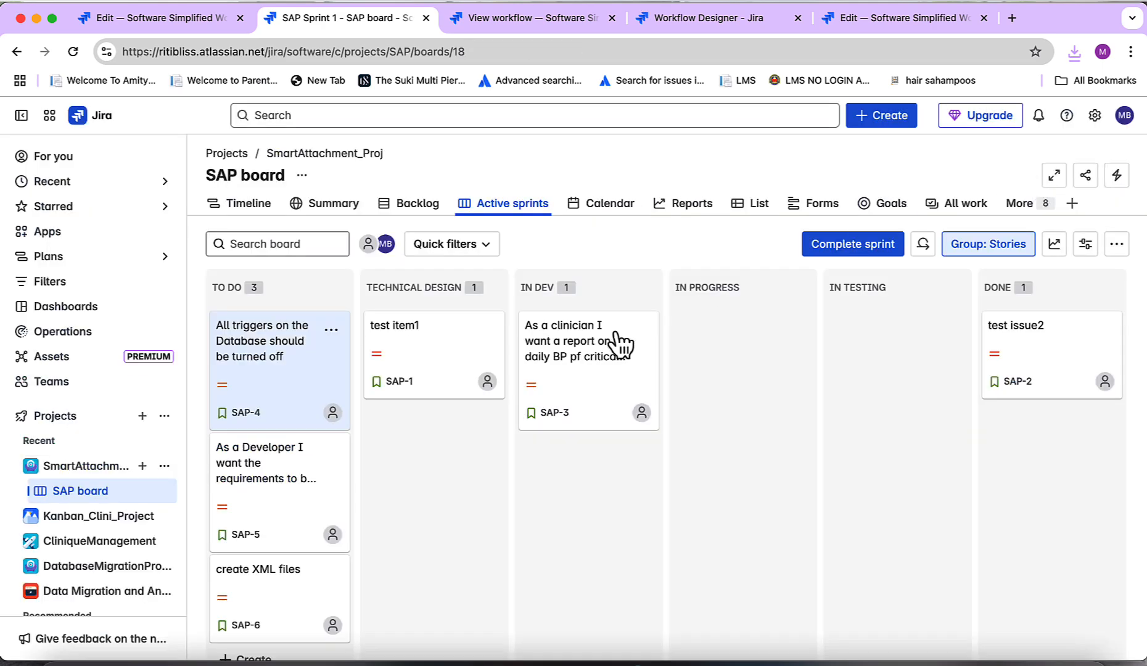
Reopen SAP-4 and attach sampleDoc.docx from the Desktop Samples folder, dismissing the confirmation
{"action": "left_click", "coordinate": [288, 348]}
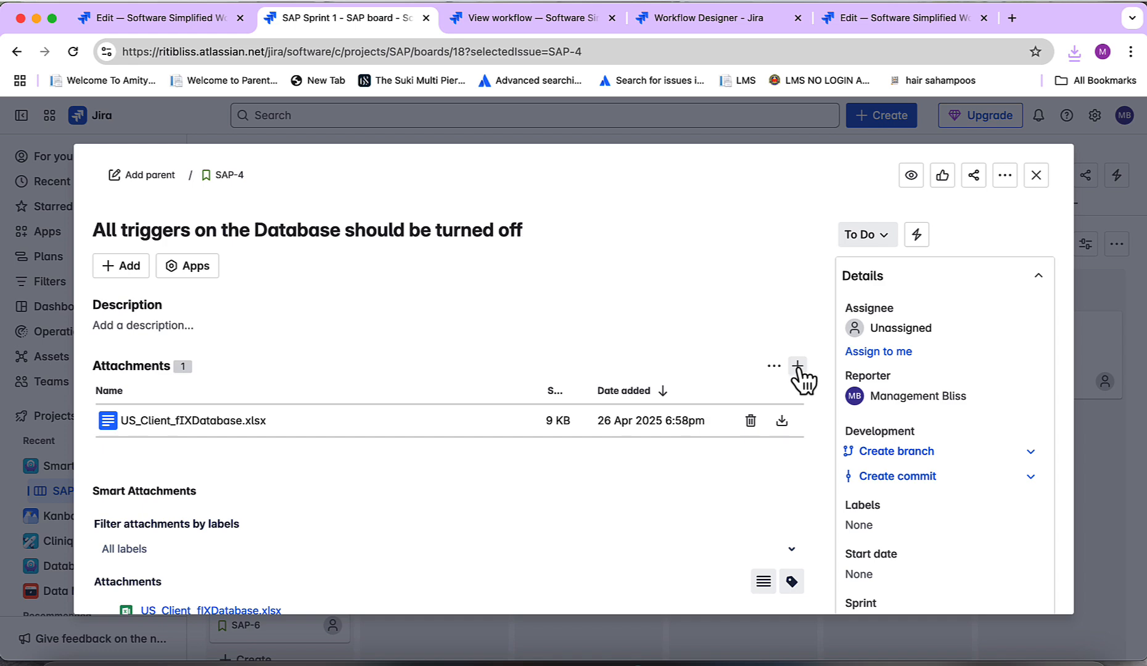
{"action": "left_click", "coordinate": [798, 366]}
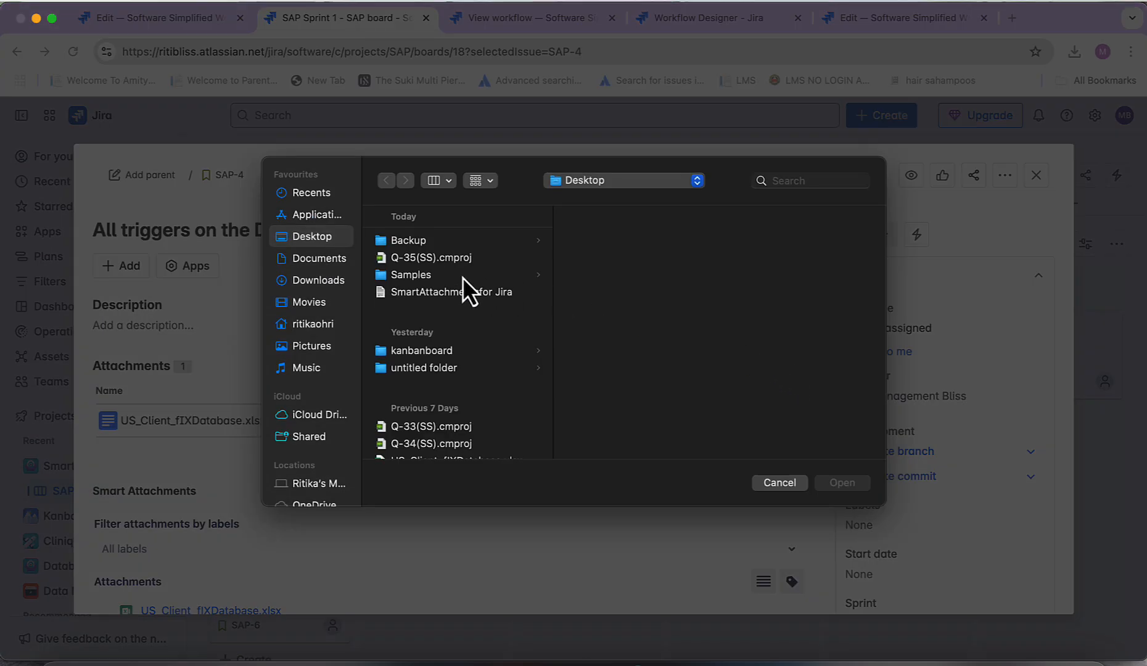
{"action": "left_click", "coordinate": [427, 274]}
{"action": "left_click", "coordinate": [612, 242]}
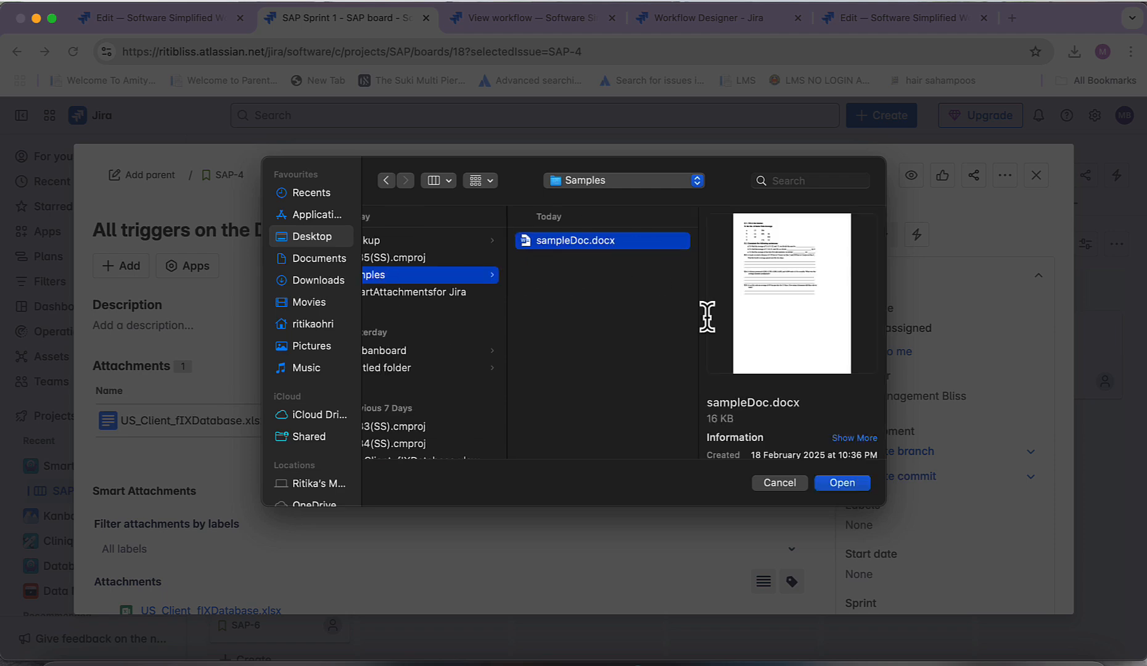
{"action": "left_click", "coordinate": [848, 488]}
{"action": "scroll", "coordinate": [630, 495], "scroll_direction": "down", "scroll_amount": 5}
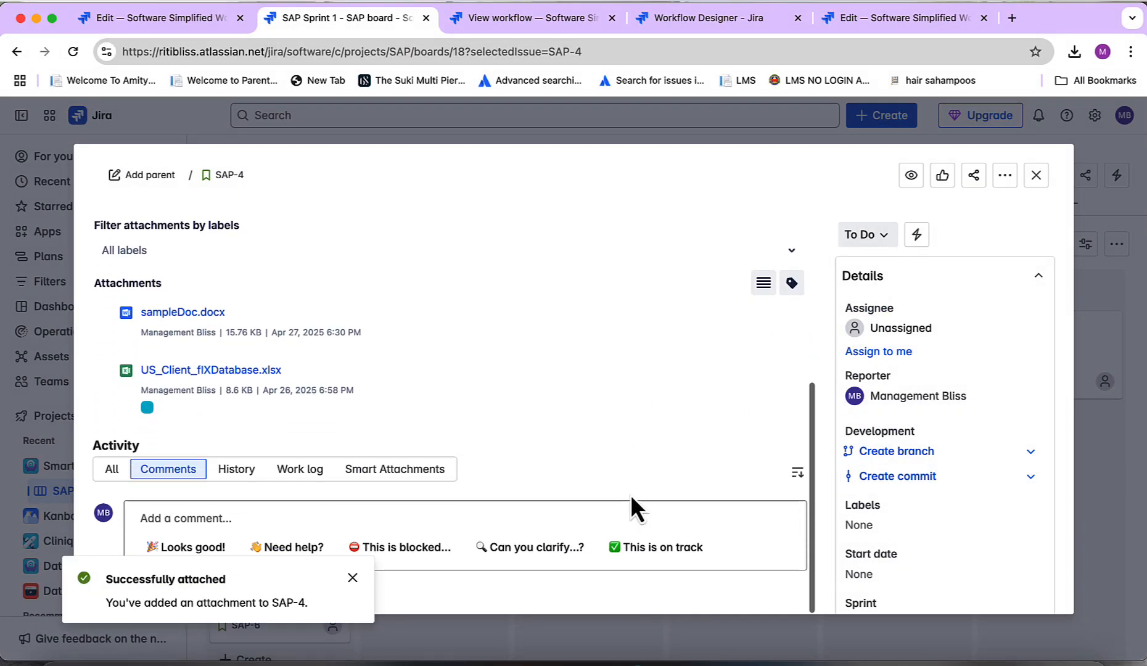
{"action": "left_click", "coordinate": [352, 578]}
Filter SAP-4's Smart Attachments by the US_CLIENT label and close the issue
{"action": "scroll", "coordinate": [371, 517], "scroll_direction": "up", "scroll_amount": 5}
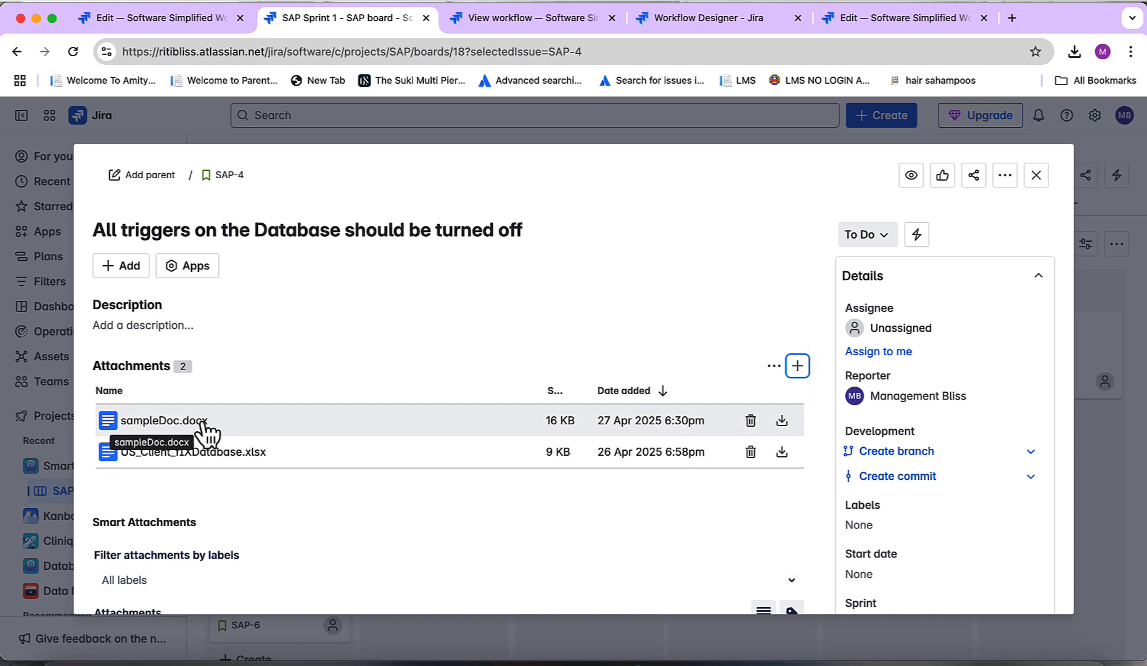
{"action": "left_click", "coordinate": [290, 583]}
{"action": "scroll", "coordinate": [287, 587], "scroll_direction": "down", "scroll_amount": 5}
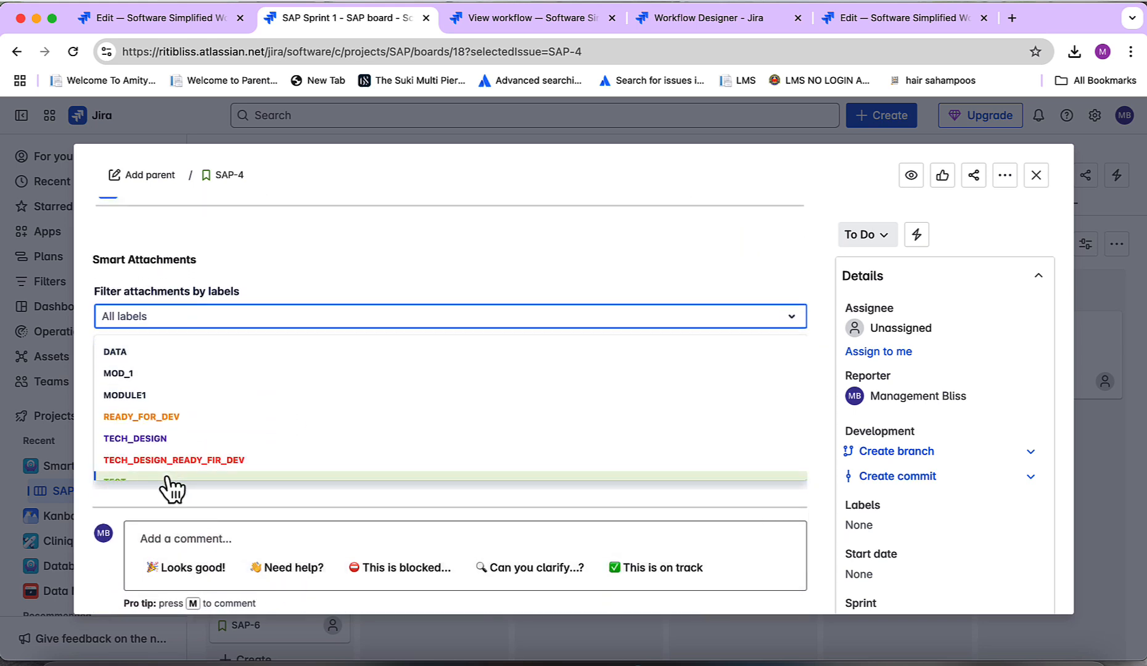
{"action": "scroll", "coordinate": [167, 478], "scroll_direction": "down", "scroll_amount": 1}
{"action": "left_click", "coordinate": [138, 464]}
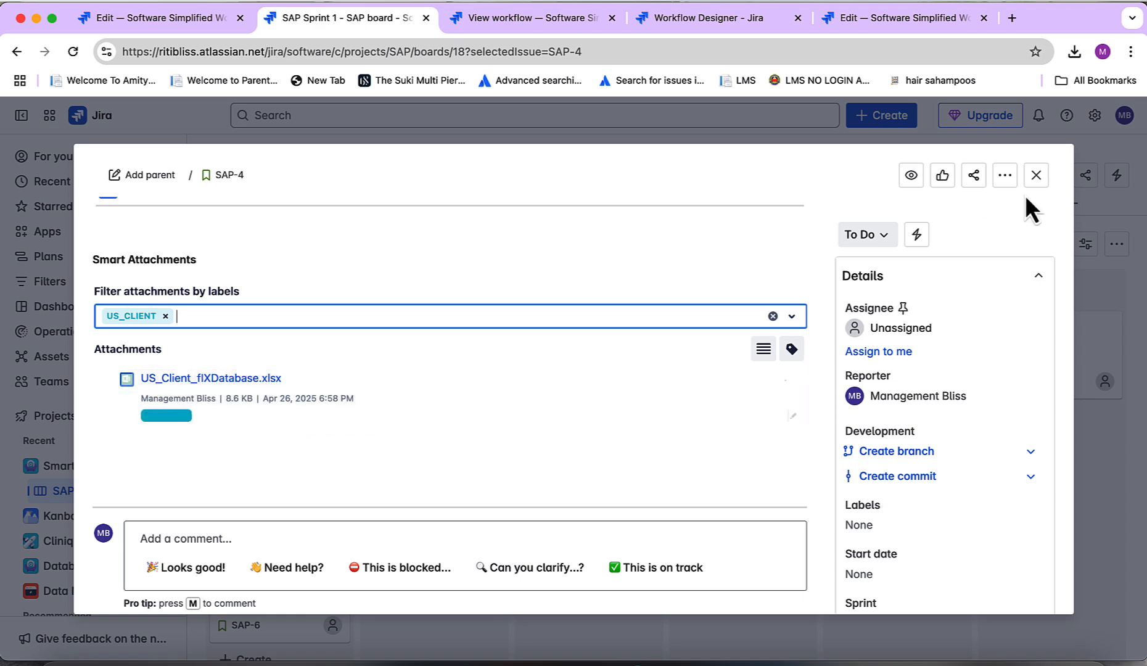
{"action": "left_click", "coordinate": [1036, 176]}
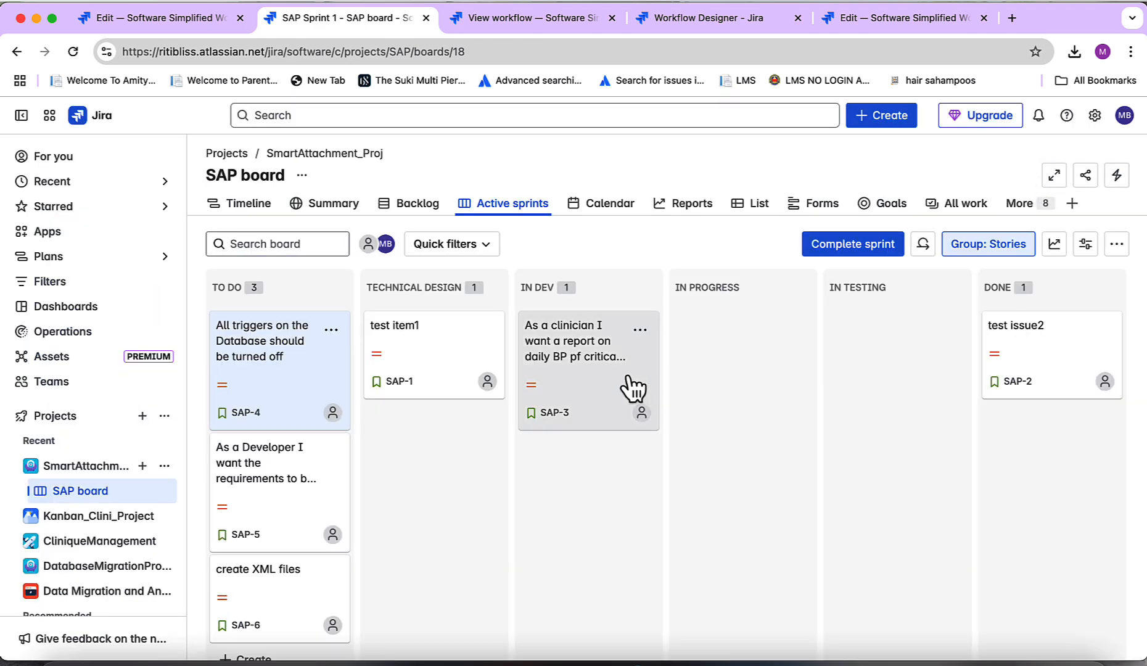
Move SAP-4 from To Do into In Progress and then on to Done
{"action": "left_click_drag", "start_coordinate": [273, 350], "coordinate": [680, 384]}
{"action": "left_click_drag", "start_coordinate": [730, 356], "coordinate": [749, 342]}
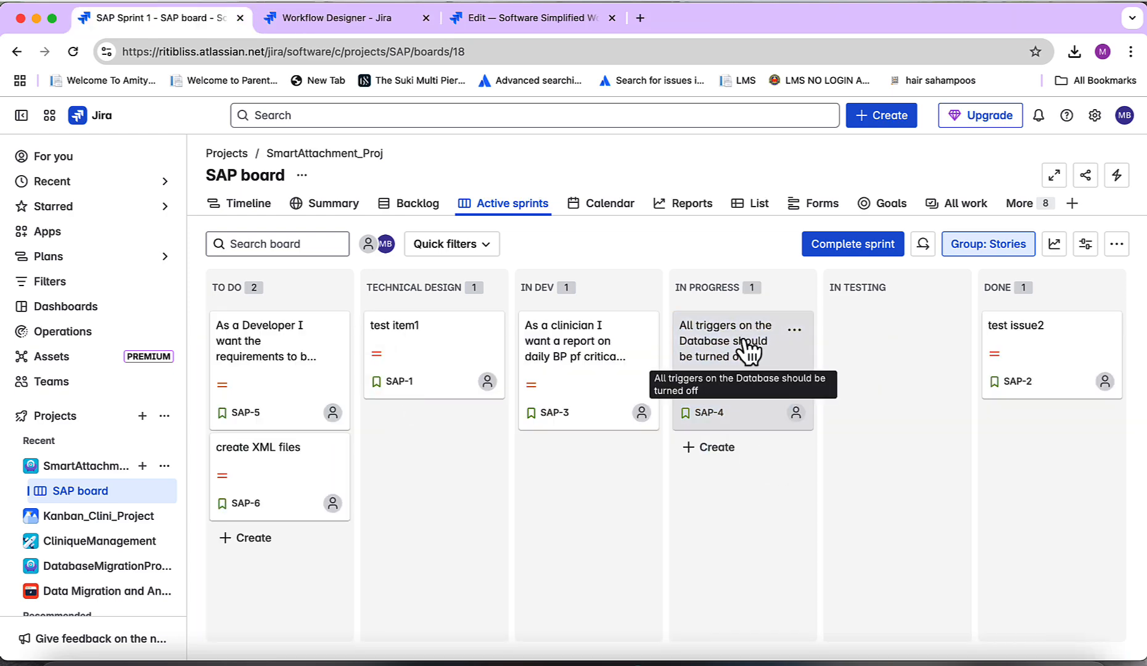
{"action": "left_click_drag", "start_coordinate": [750, 349], "coordinate": [986, 362]}
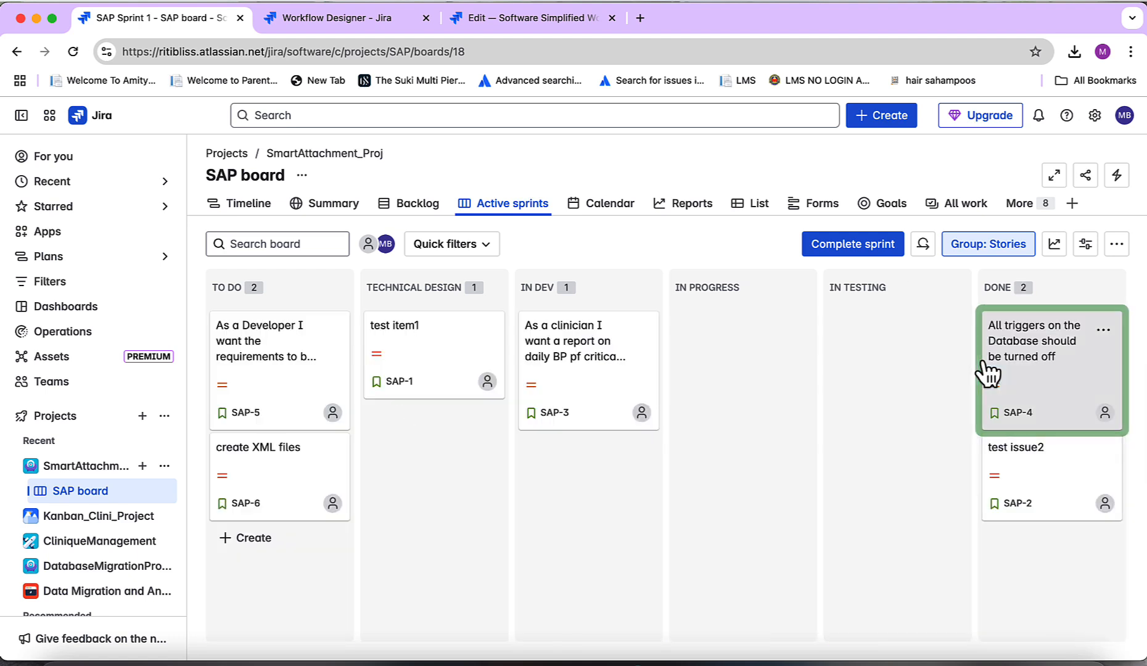
Open SAP-4 and review its remaining attachments and smart attachments
{"action": "left_click", "coordinate": [1024, 347]}
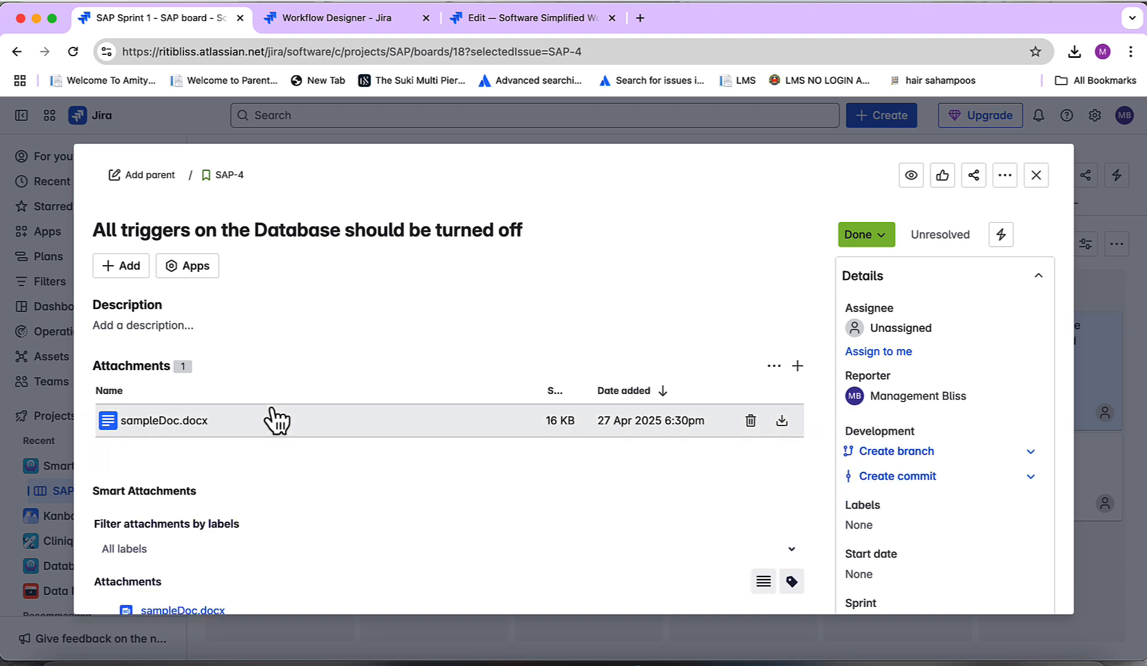
{"action": "scroll", "coordinate": [432, 466], "scroll_direction": "down", "scroll_amount": 5}
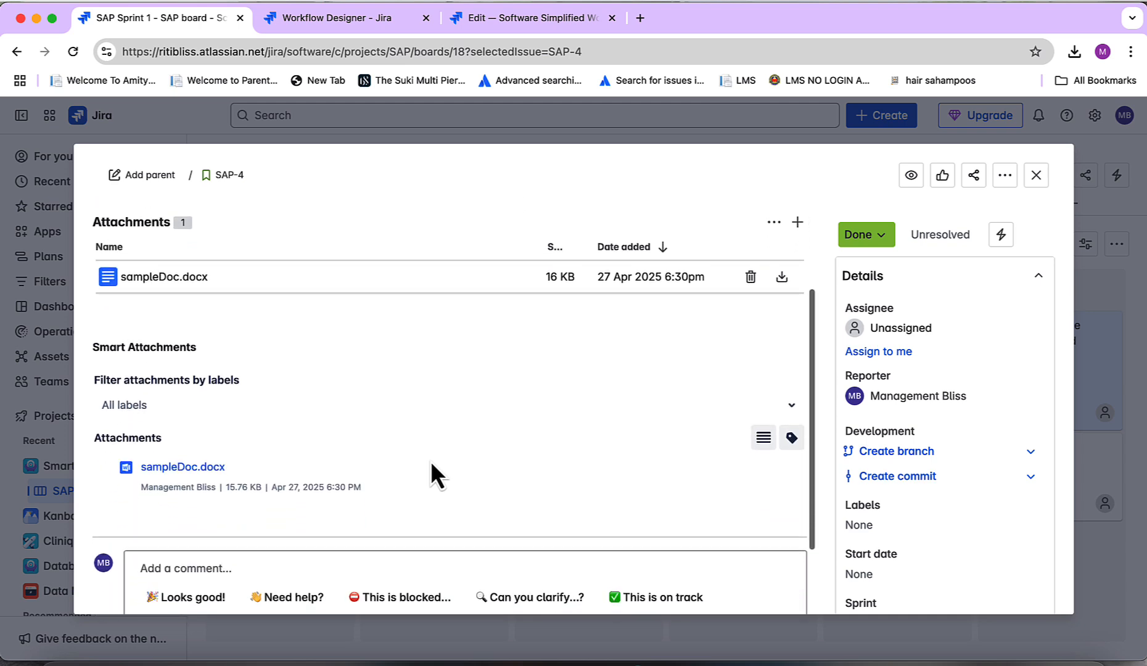
{"action": "left_click", "coordinate": [431, 464]}
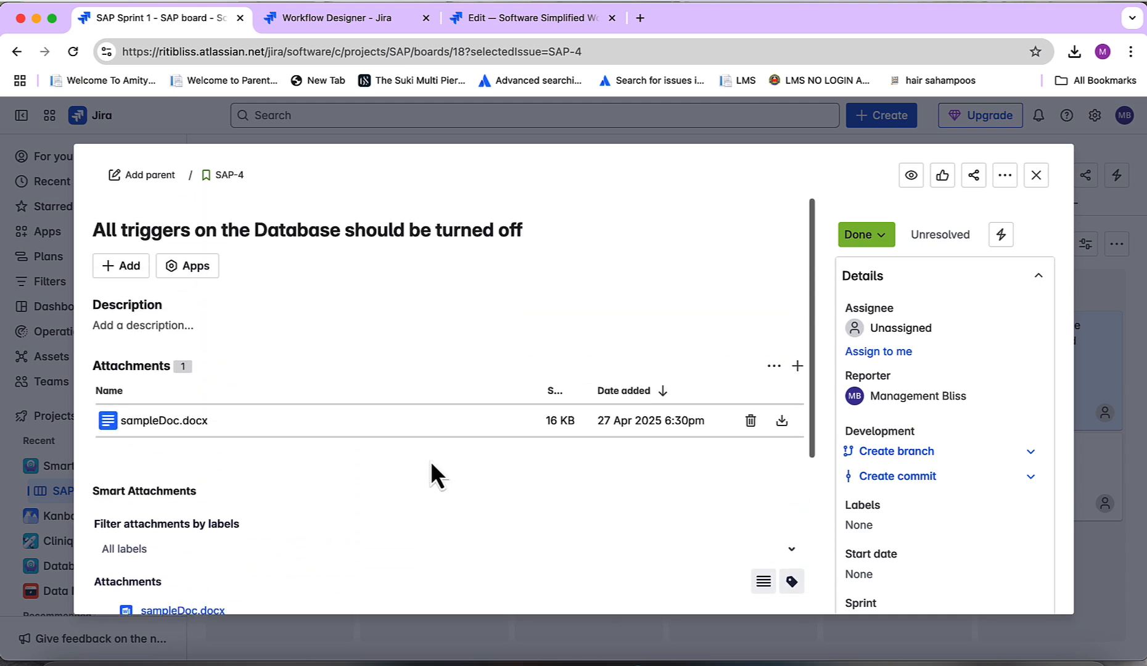
Close SAP-4, then briefly open and close SAP-5 on the board
{"action": "scroll", "coordinate": [431, 460], "scroll_direction": "up", "scroll_amount": 3}
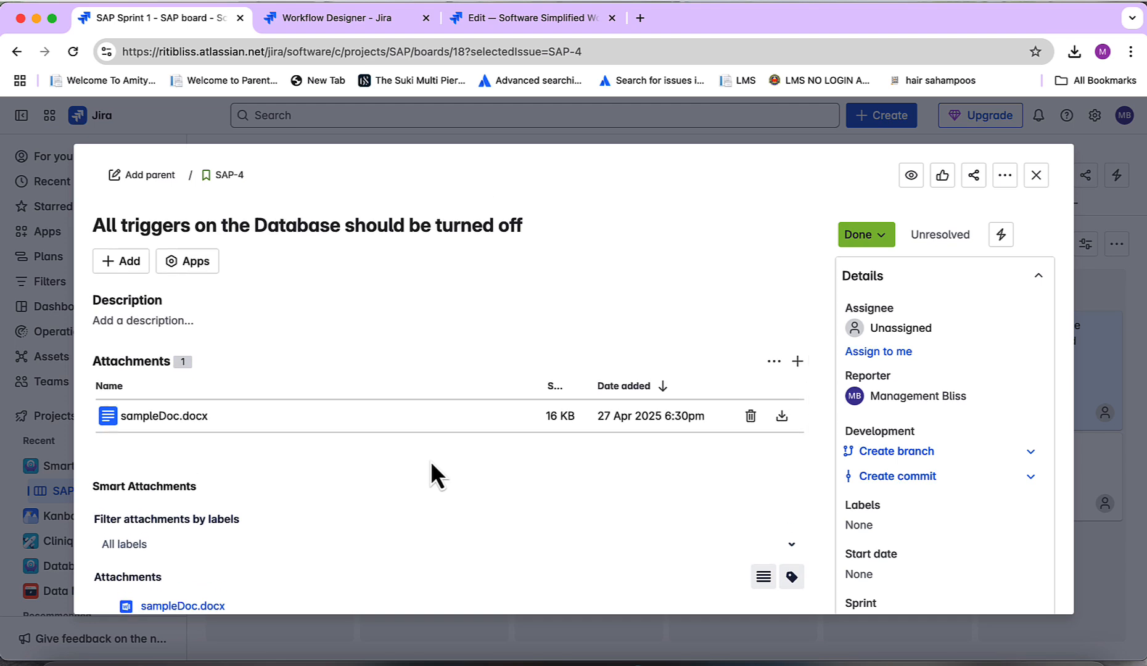
{"action": "left_click", "coordinate": [1036, 176]}
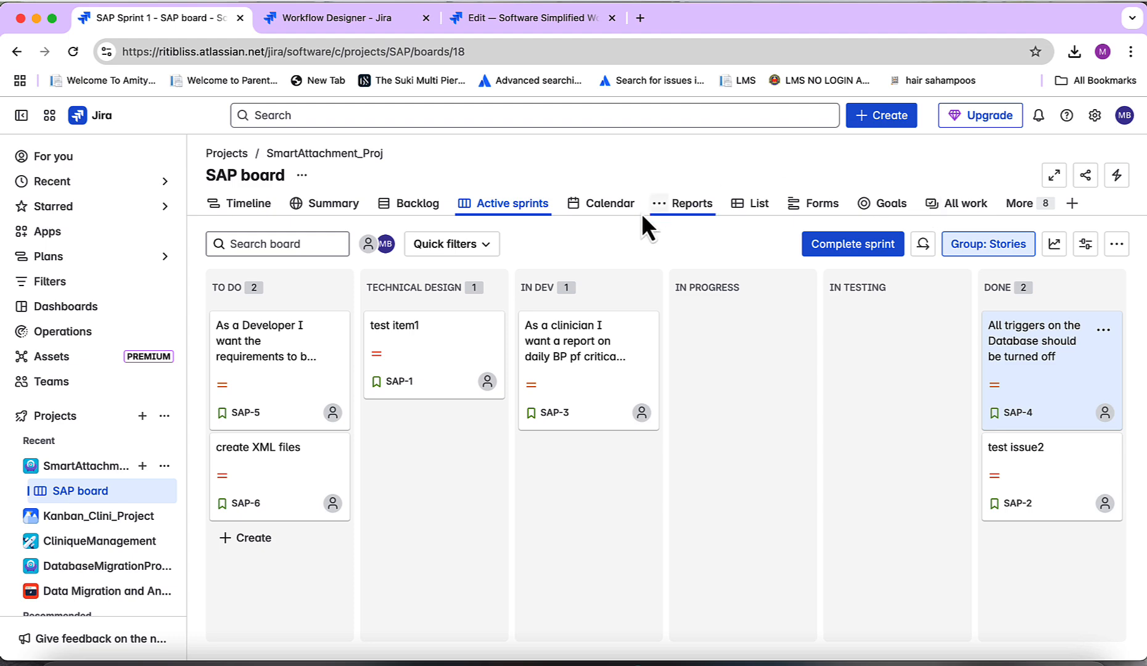
{"action": "left_click", "coordinate": [263, 344]}
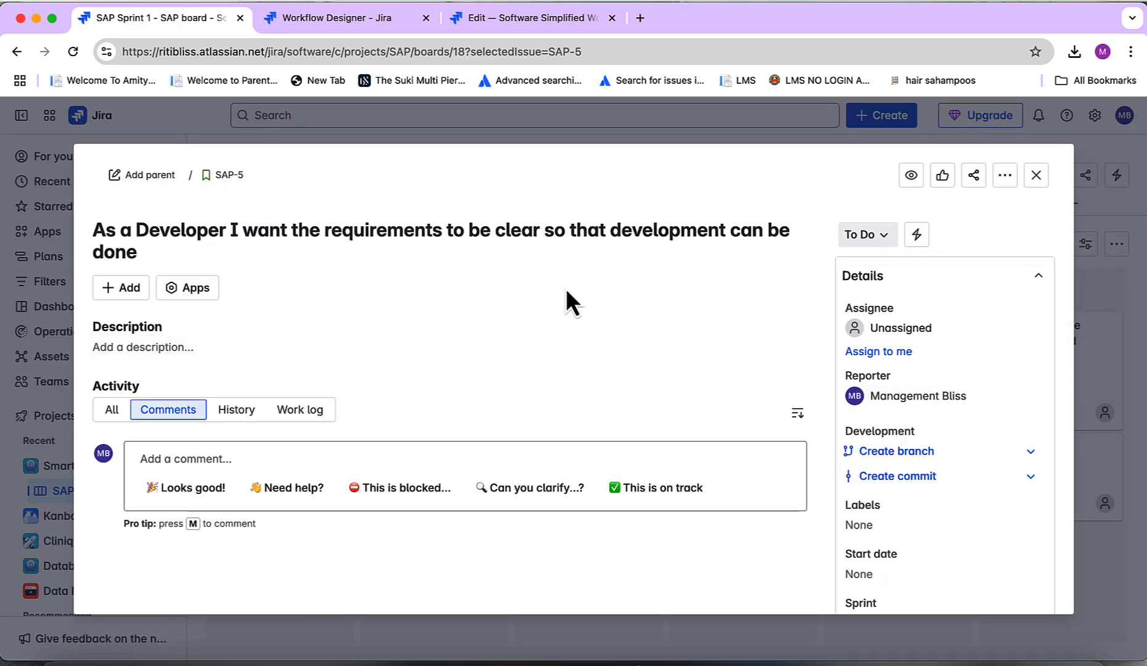
{"action": "left_click", "coordinate": [1037, 175]}
Open SAP-1, expand the sampleDoc.docx versions in Smart Attachments and open the 2:14 PM version
{"action": "left_click", "coordinate": [431, 330]}
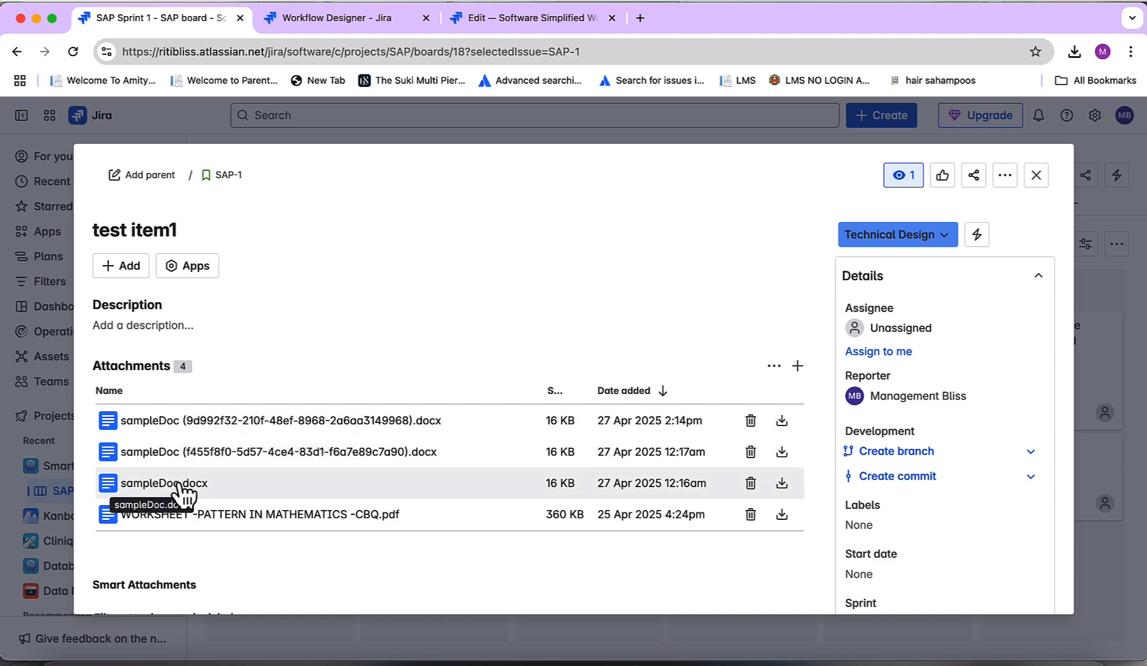
{"action": "scroll", "coordinate": [184, 494], "scroll_direction": "down", "scroll_amount": 6}
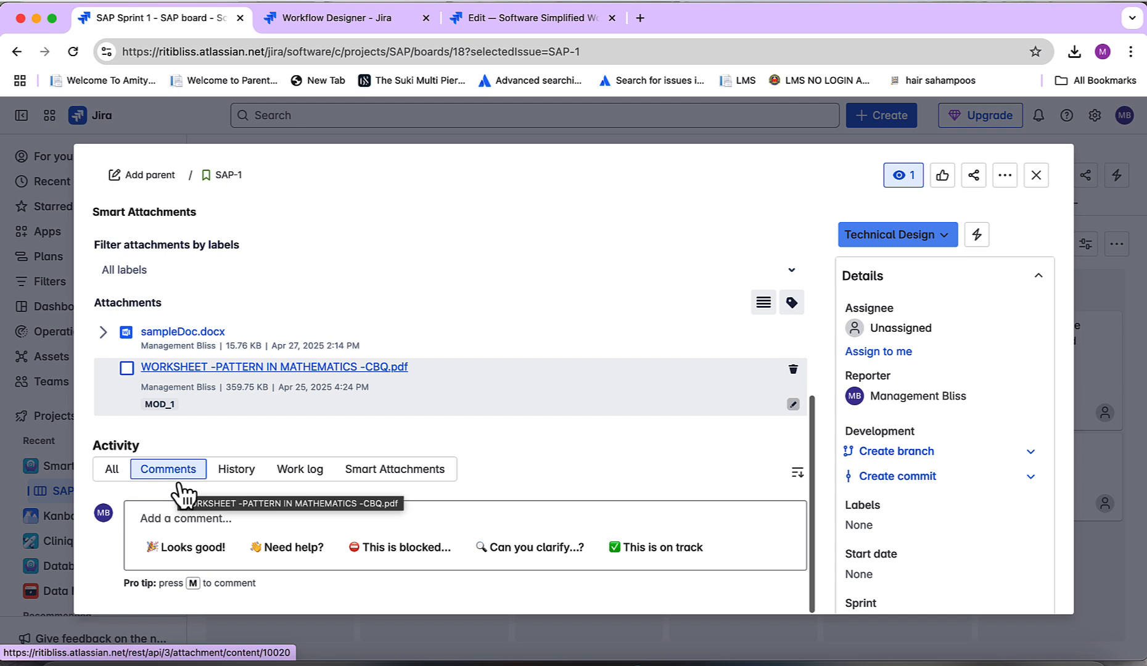
{"action": "left_click", "coordinate": [103, 333]}
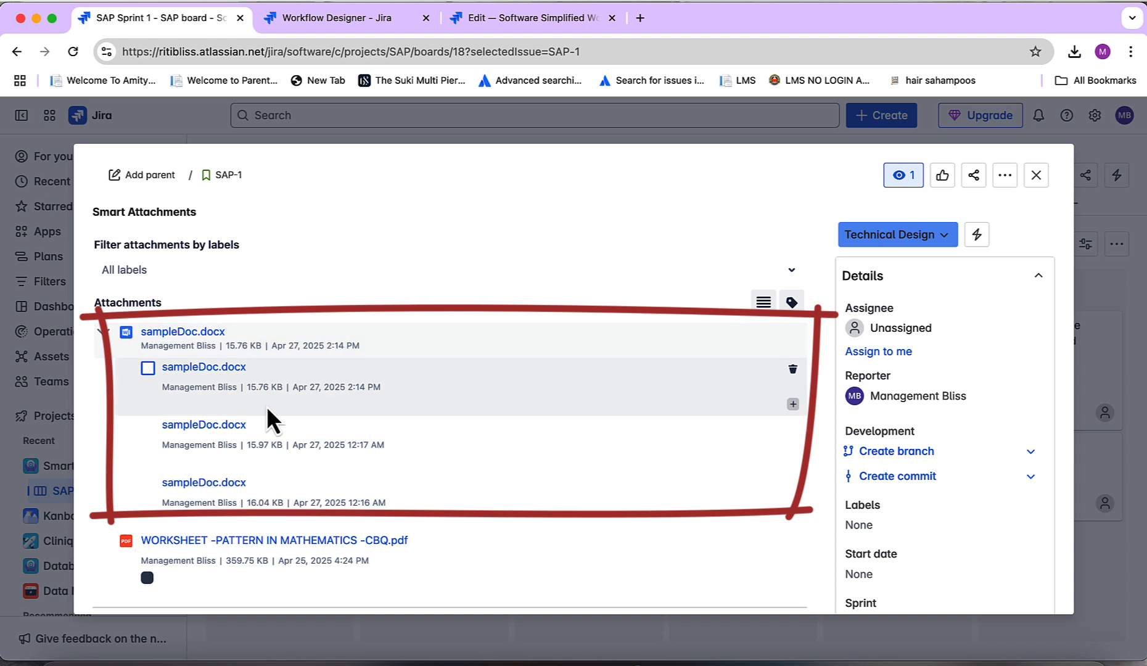
{"action": "left_click", "coordinate": [204, 368]}
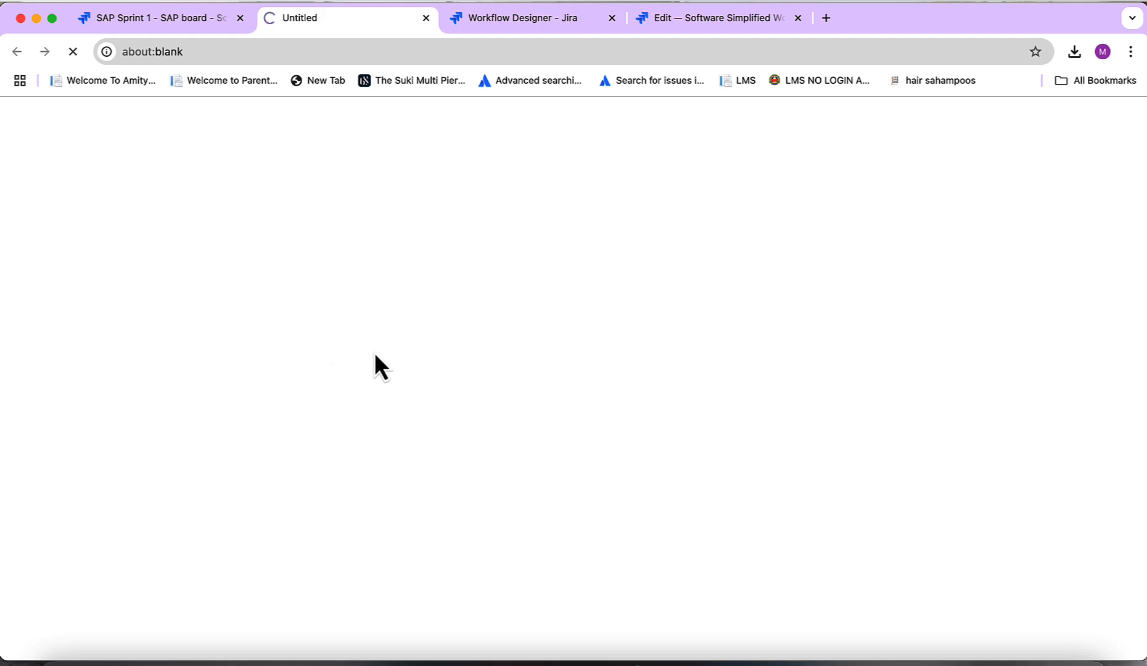
{"action": "left_click", "coordinate": [929, 101]}
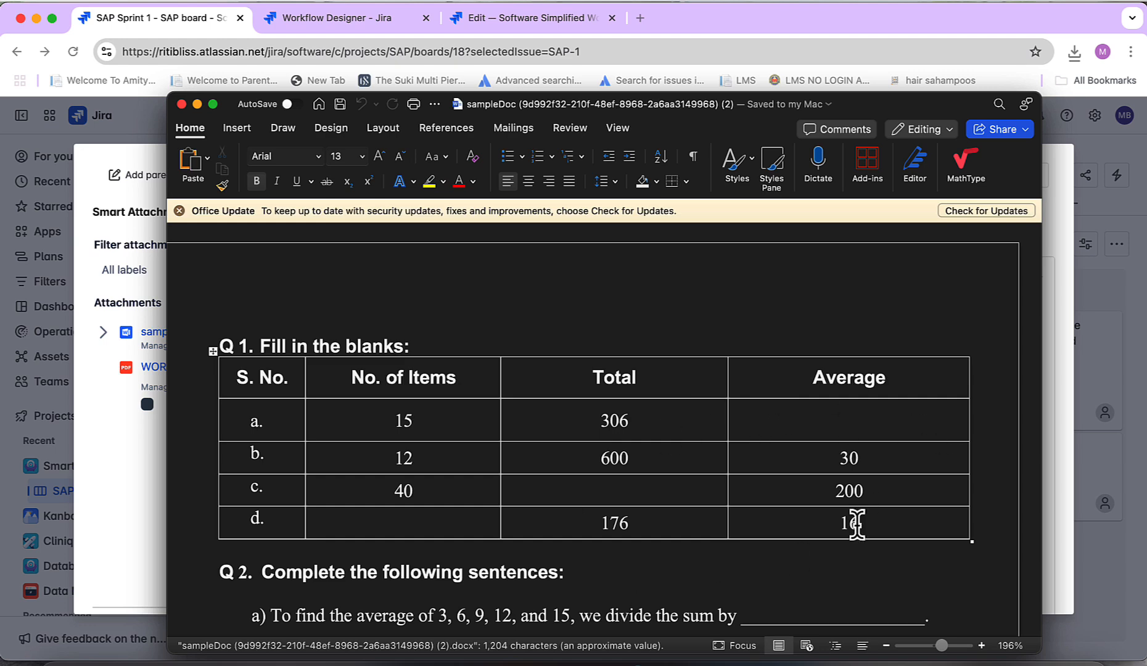
Close the downloaded copy and enter 90 as row a.'s Average in the Samples sampleDoc, then save it
{"action": "left_click", "coordinate": [852, 410]}
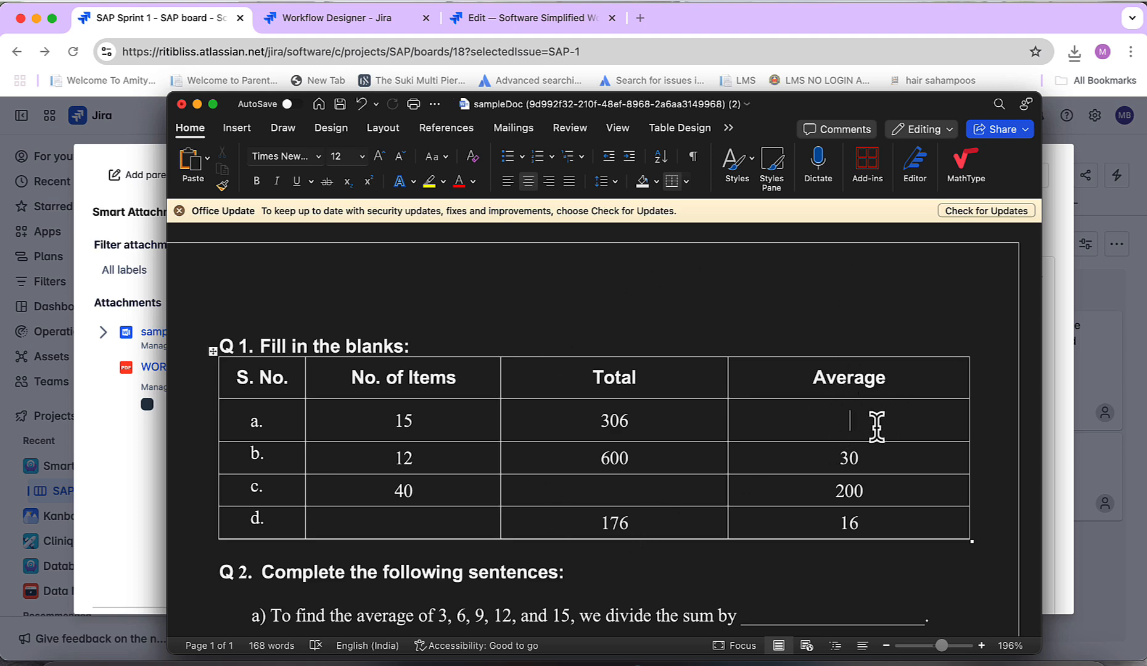
{"action": "left_click", "coordinate": [763, 313]}
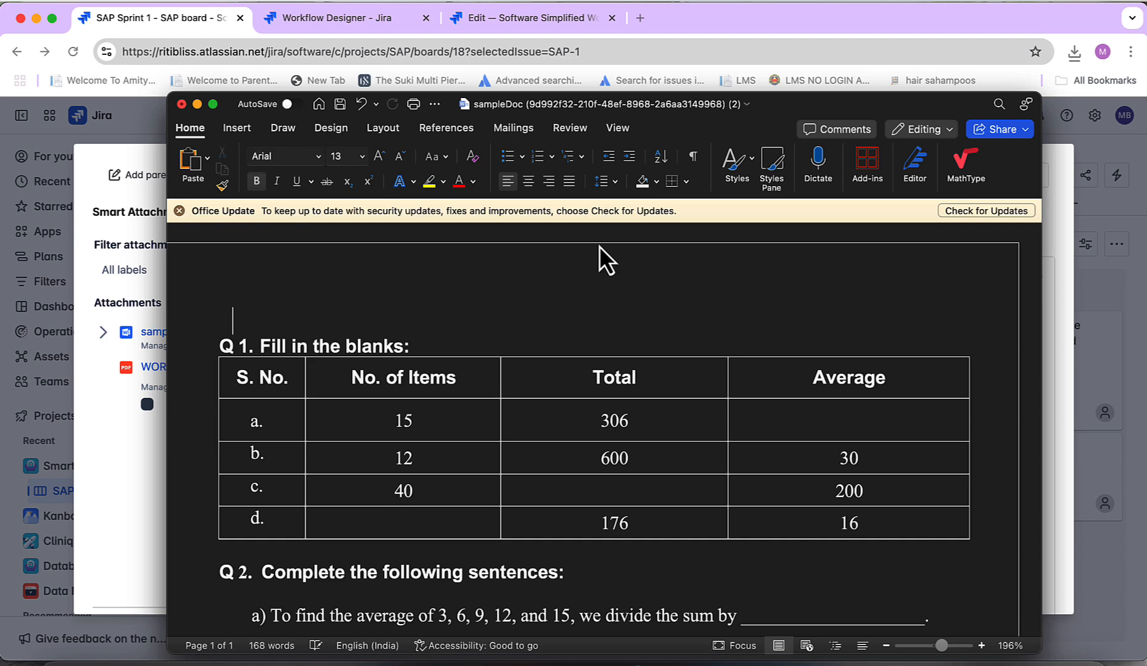
{"action": "left_click", "coordinate": [183, 105]}
{"action": "left_click", "coordinate": [615, 457]}
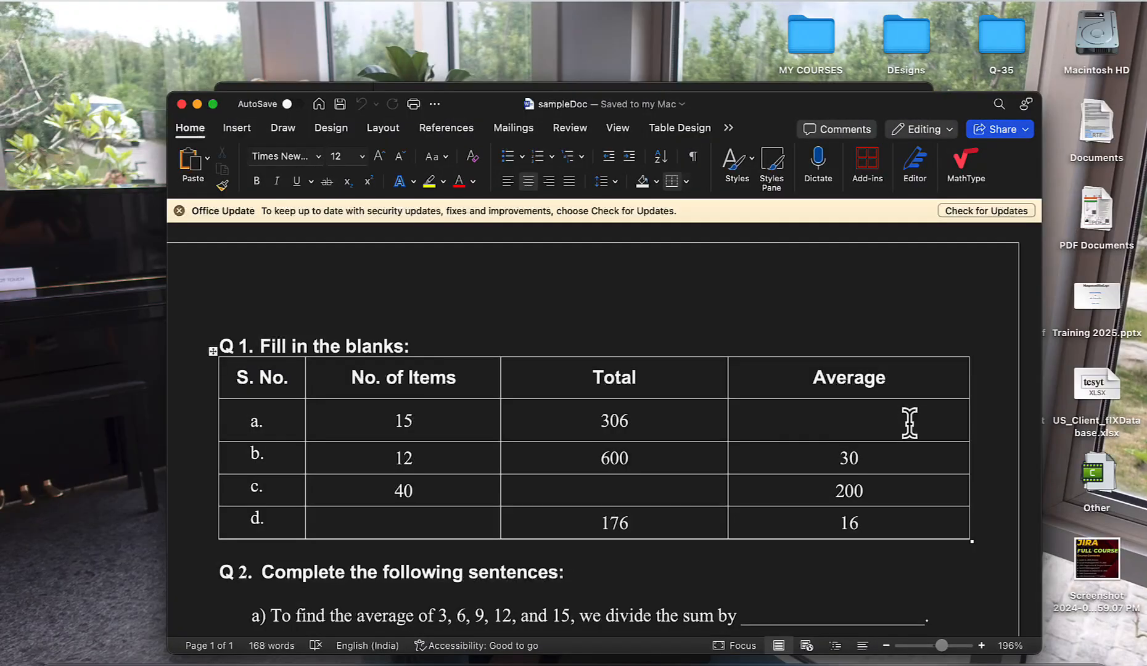
{"action": "type", "text": "90"}
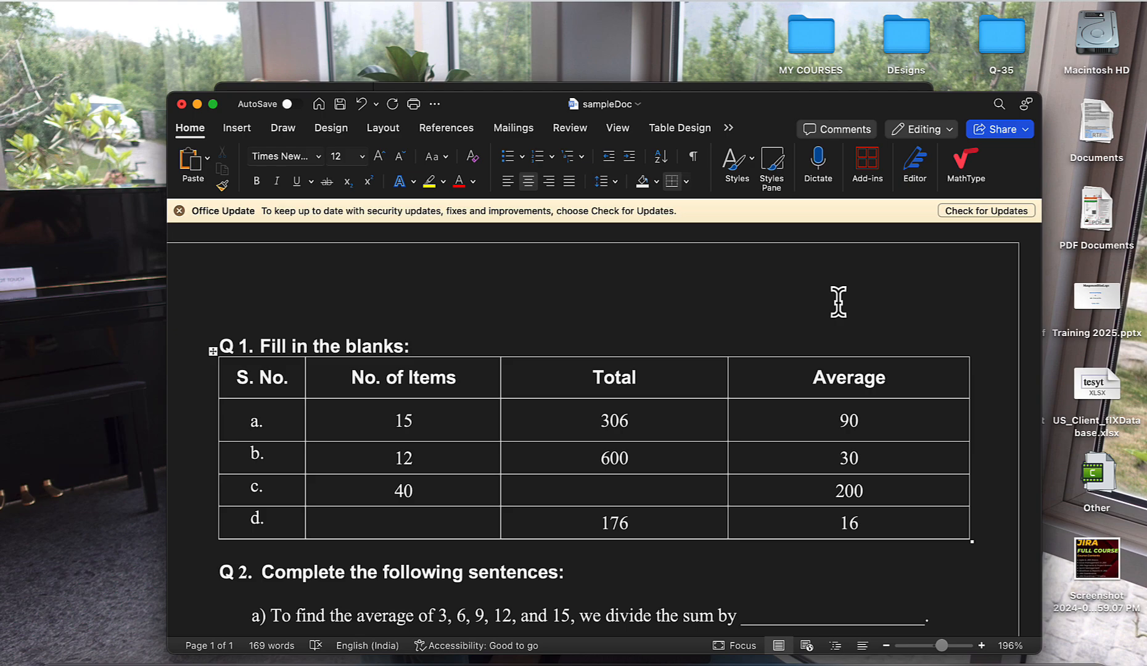
{"action": "key", "text": "super+s"}
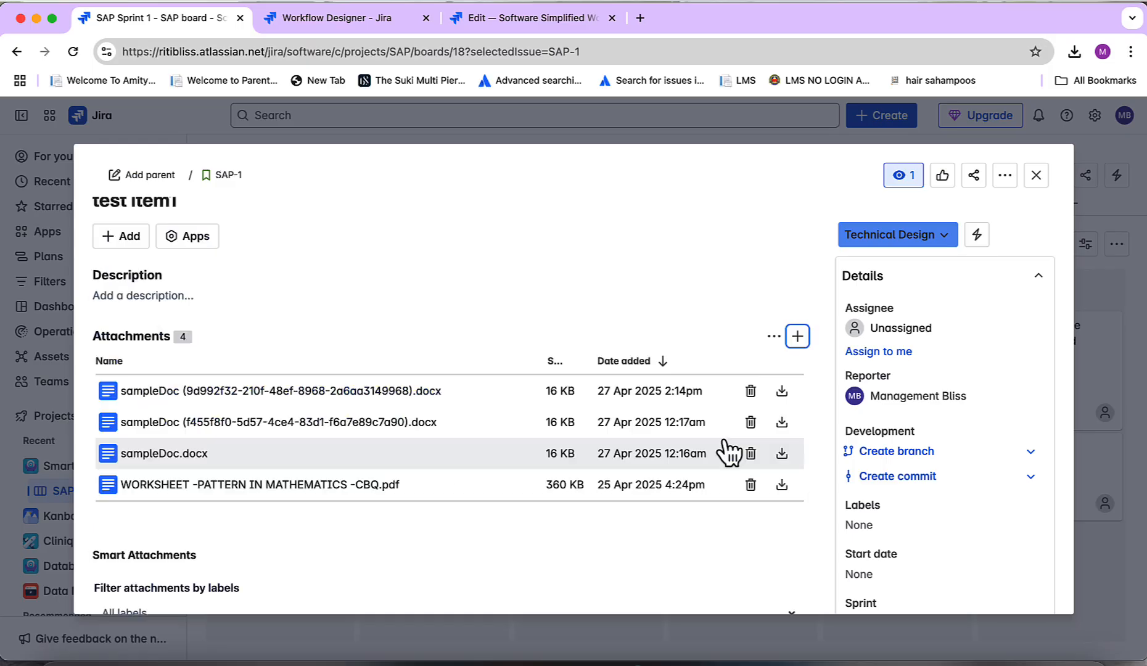
Attach the edited sampleDoc.docx from the Samples folder to SAP-1
{"action": "left_click", "coordinate": [798, 336]}
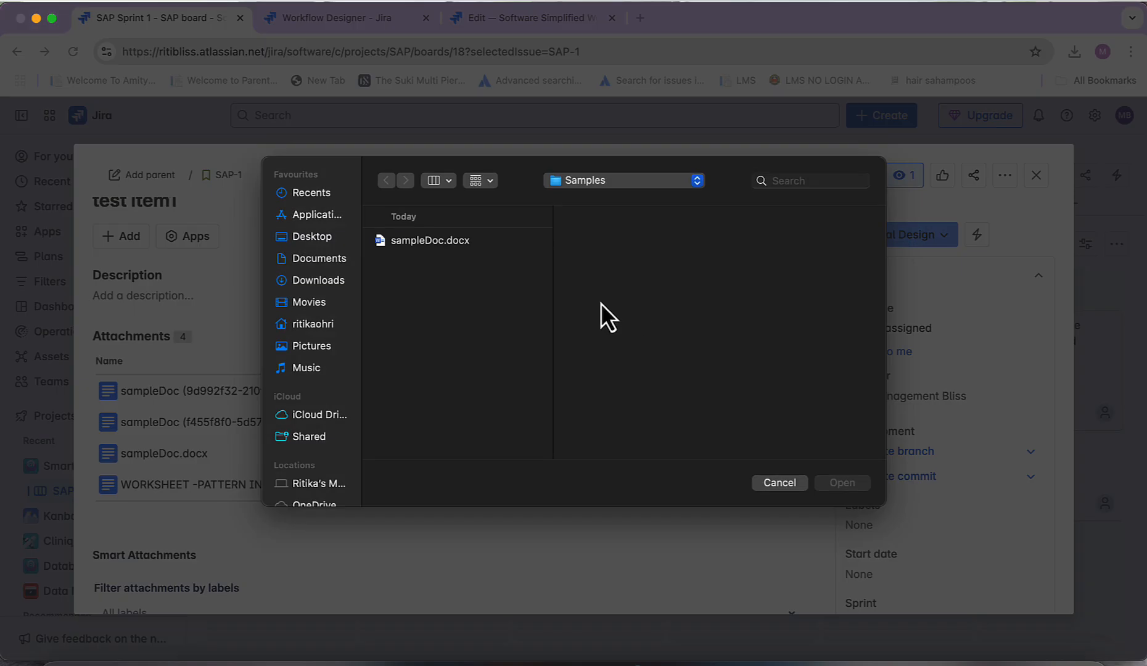
{"action": "left_click", "coordinate": [451, 241]}
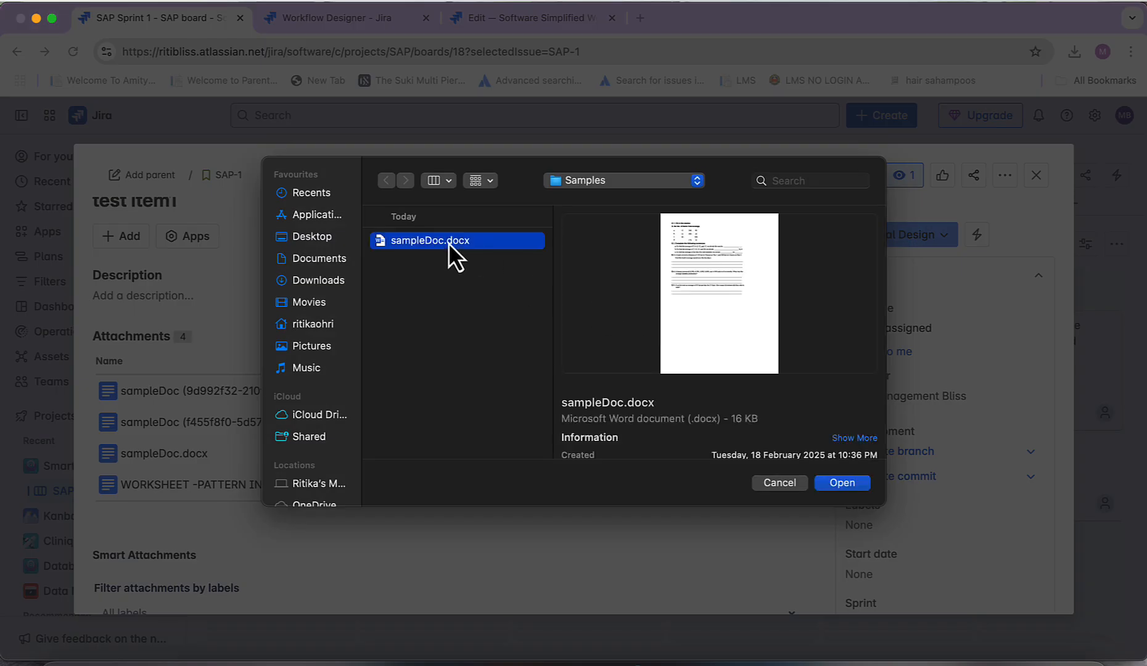
{"action": "left_click", "coordinate": [838, 485]}
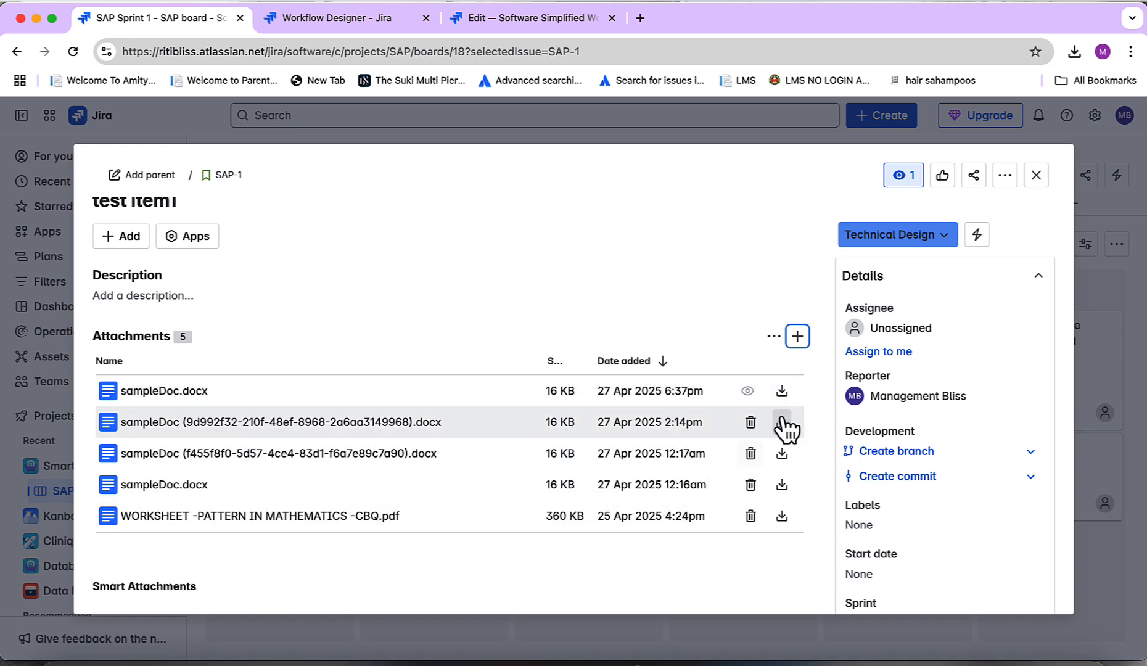
Reopen SAP-1 and open the newest sampleDoc.docx version from Smart Attachments to check its contents
{"action": "left_click", "coordinate": [1037, 175]}
{"action": "left_click", "coordinate": [434, 334]}
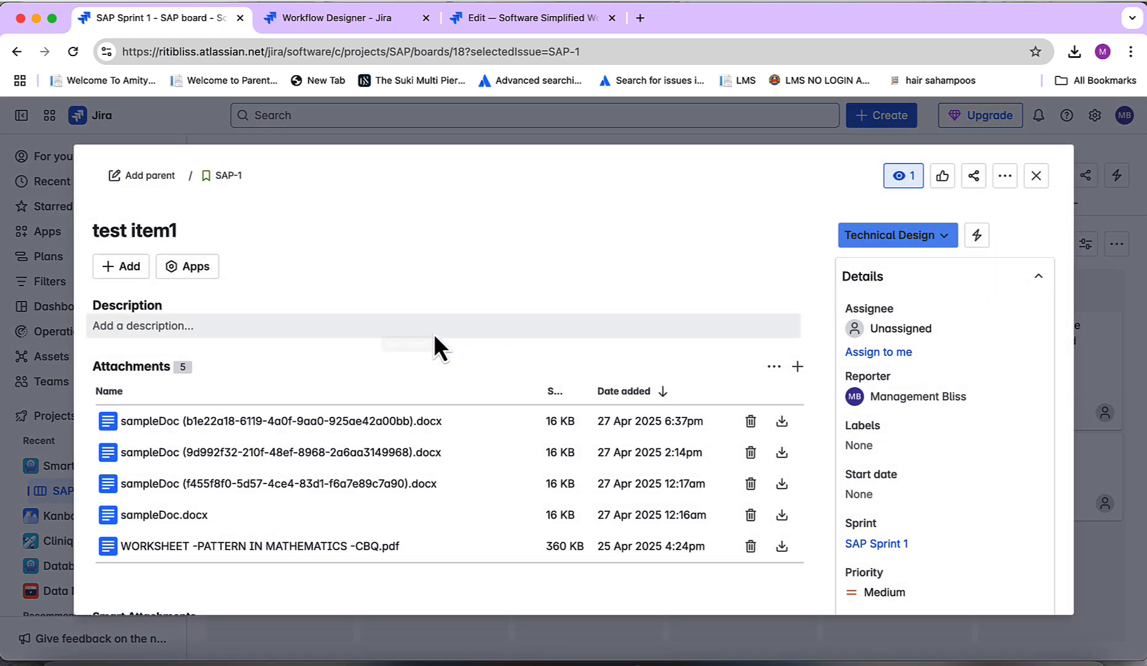
{"action": "scroll", "coordinate": [530, 416], "scroll_direction": "down", "scroll_amount": 5}
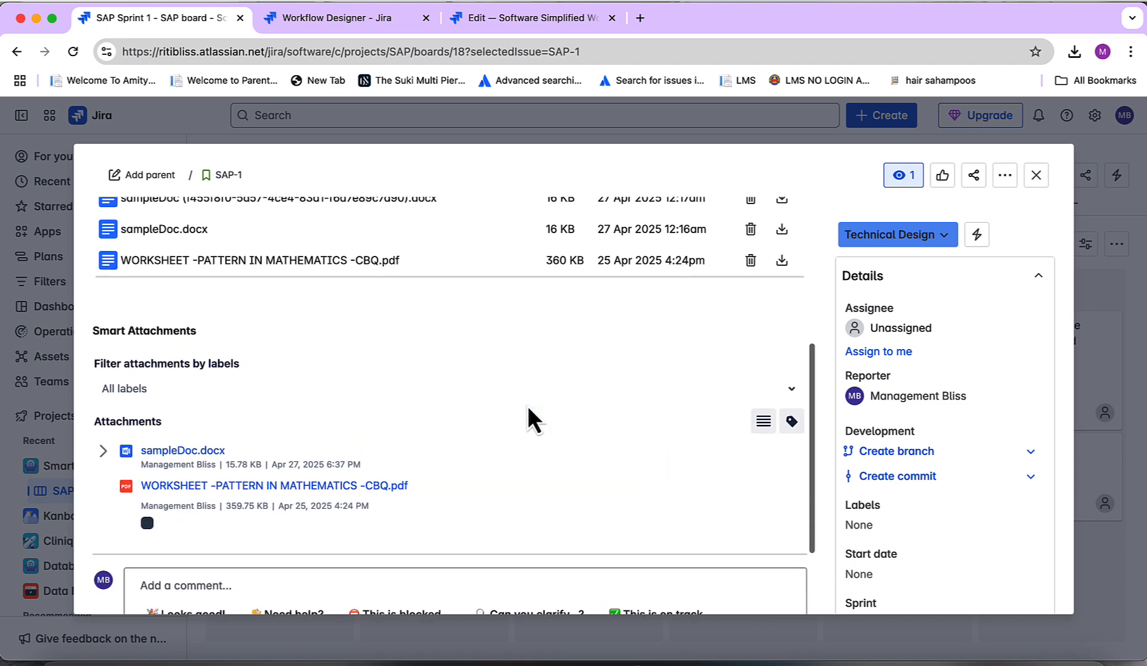
{"action": "scroll", "coordinate": [527, 405], "scroll_direction": "down", "scroll_amount": 2}
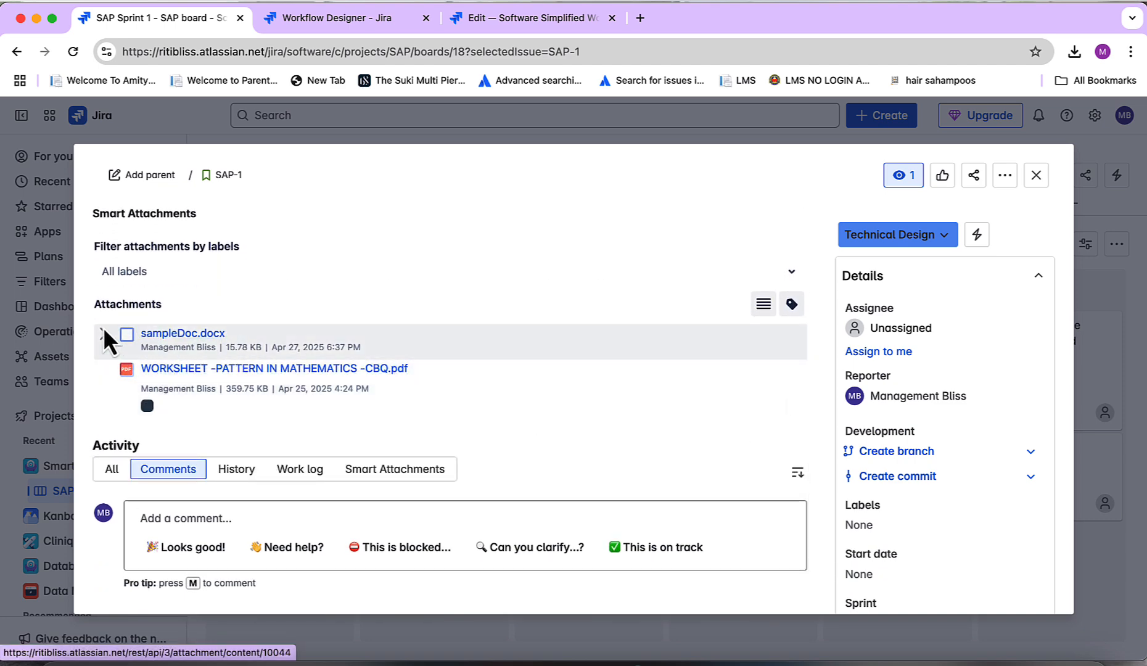
{"action": "left_click", "coordinate": [102, 333]}
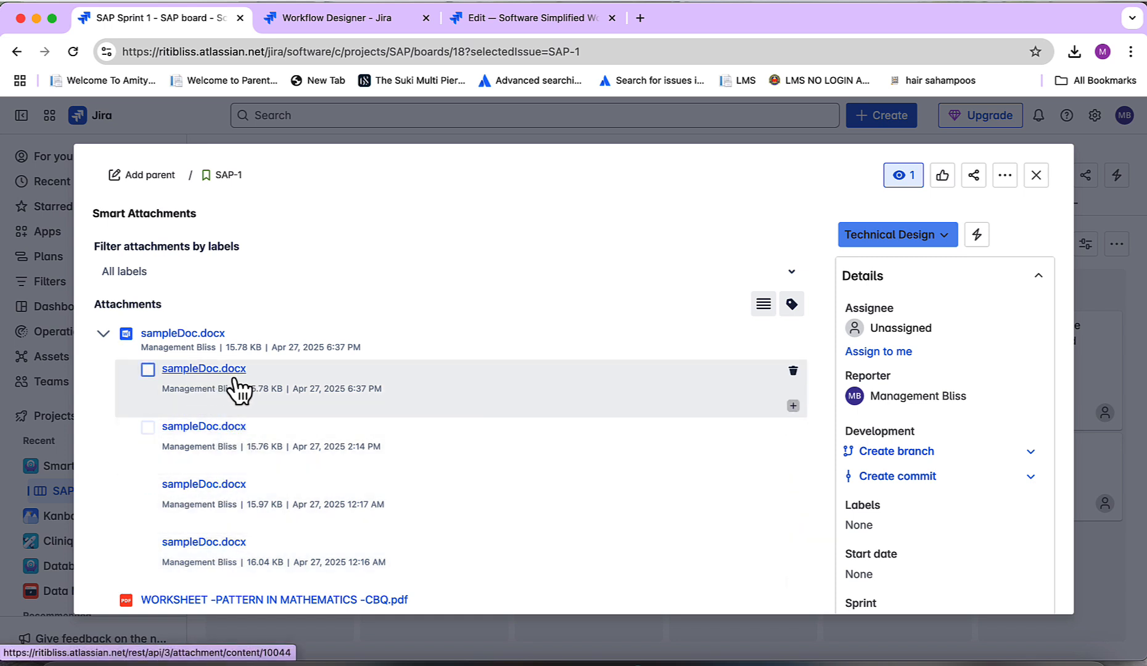
{"action": "left_click", "coordinate": [213, 370]}
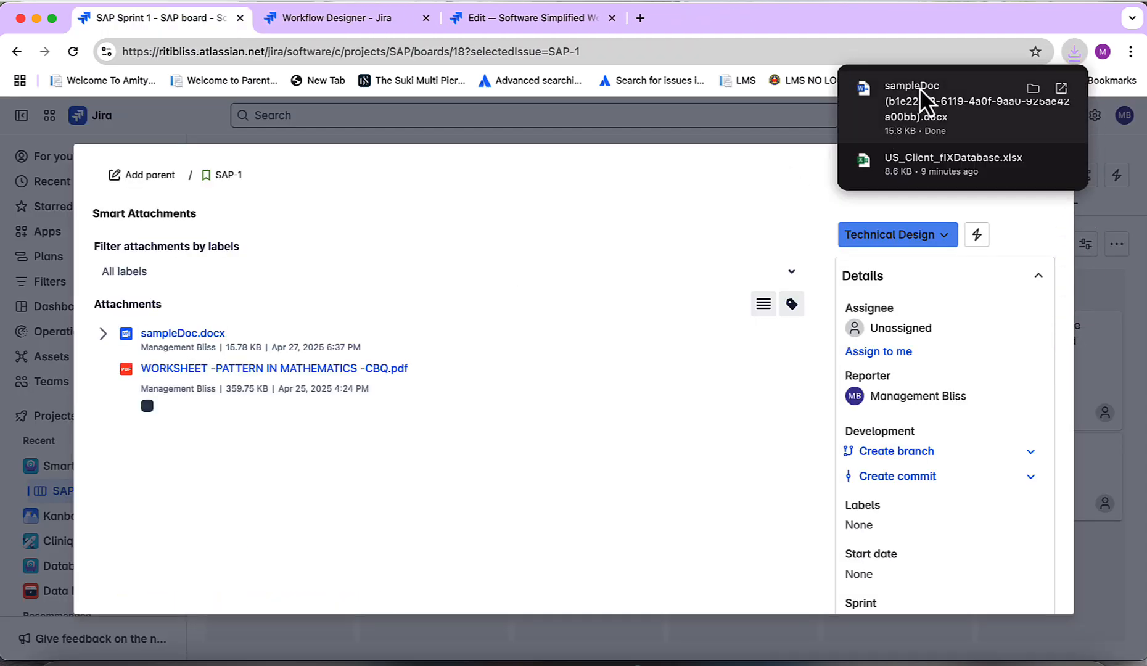
{"action": "left_click", "coordinate": [921, 90]}
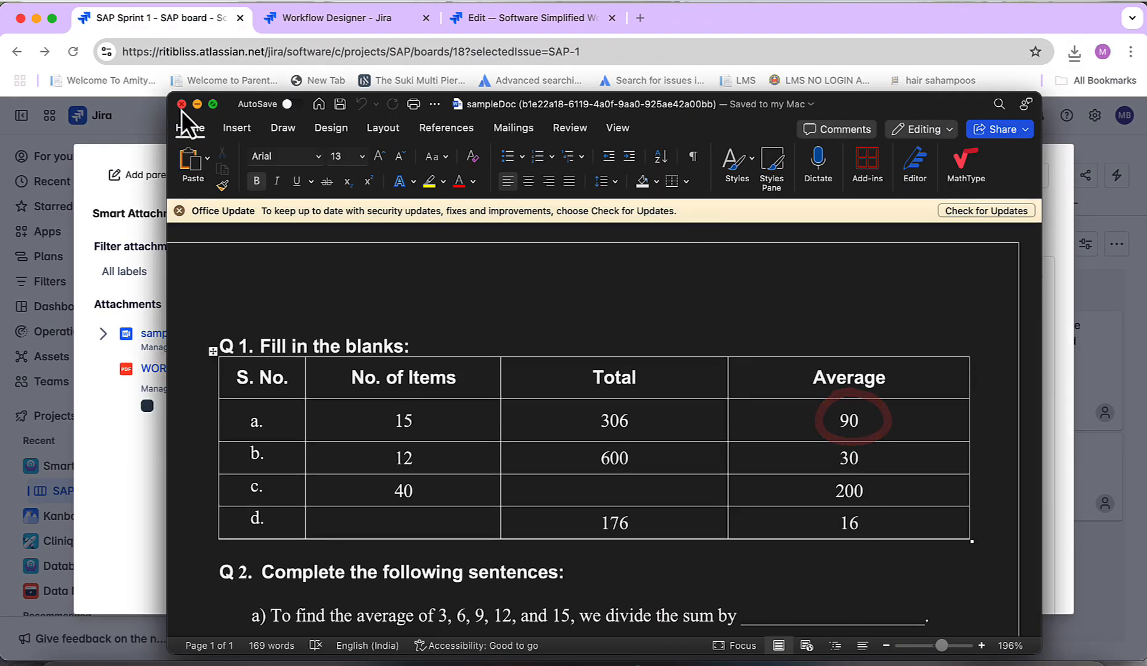
{"action": "left_click", "coordinate": [181, 104]}
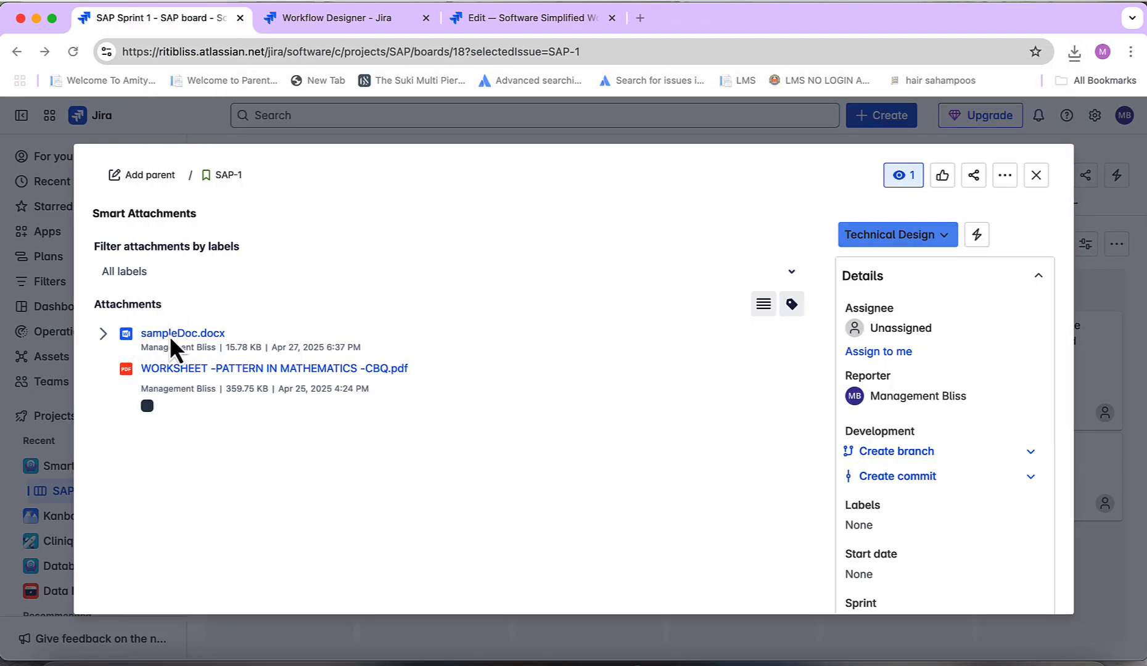
{"action": "left_click", "coordinate": [103, 334]}
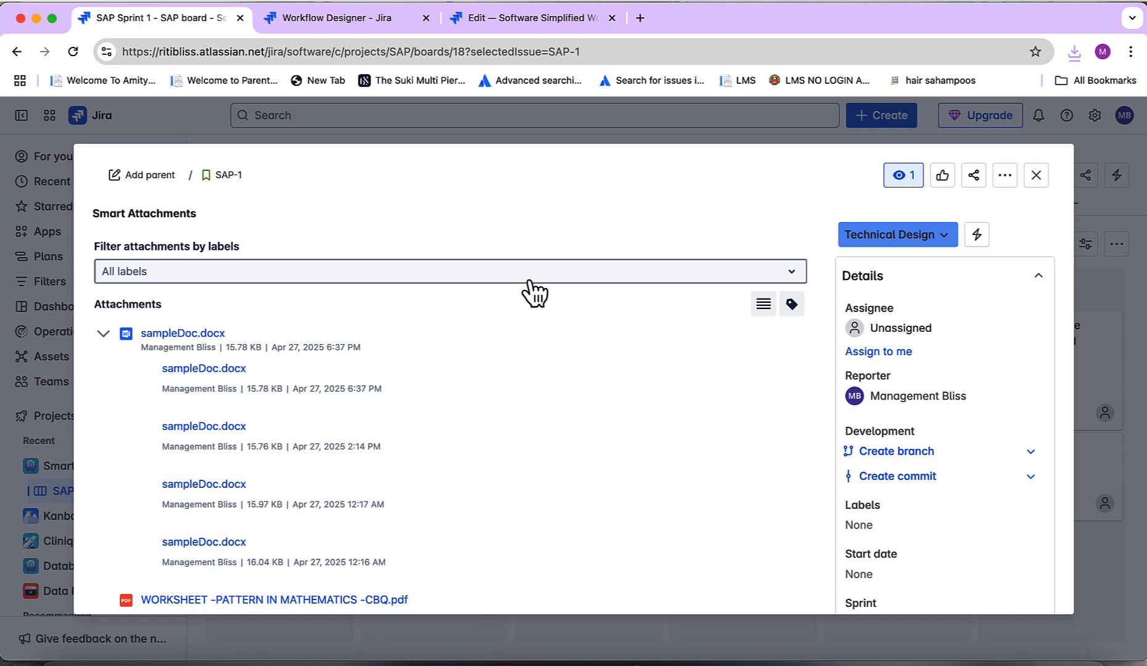
Close SAP-1 and open the project's Find attachments page
{"action": "left_click", "coordinate": [1036, 175]}
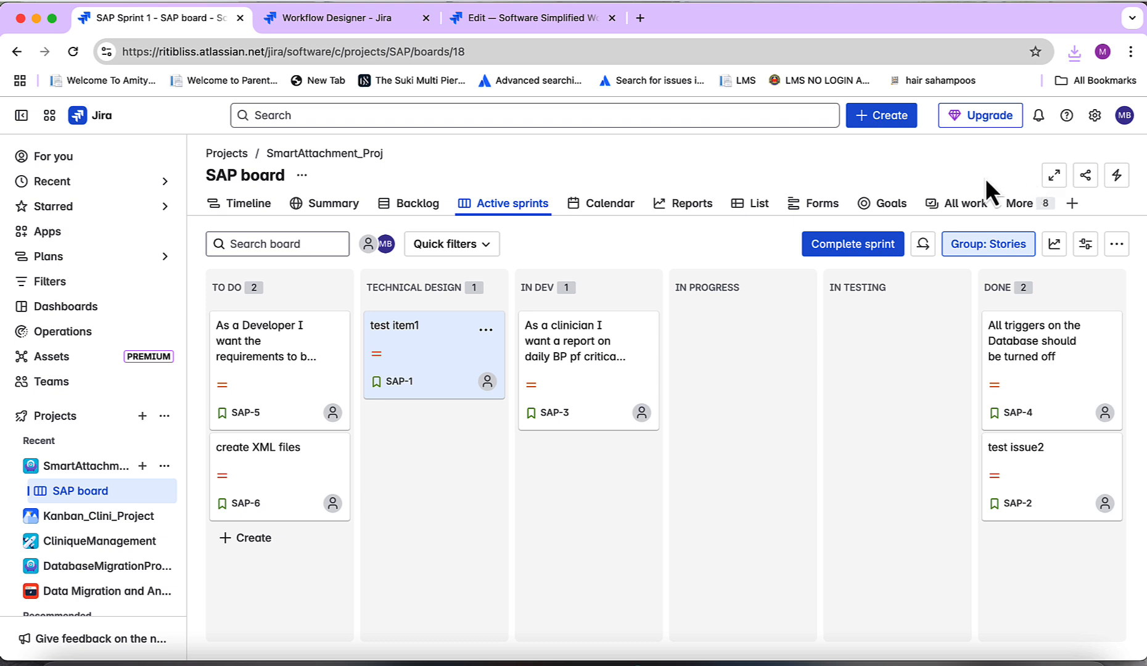
{"action": "left_click", "coordinate": [1023, 207]}
{"action": "left_click", "coordinate": [1020, 211]}
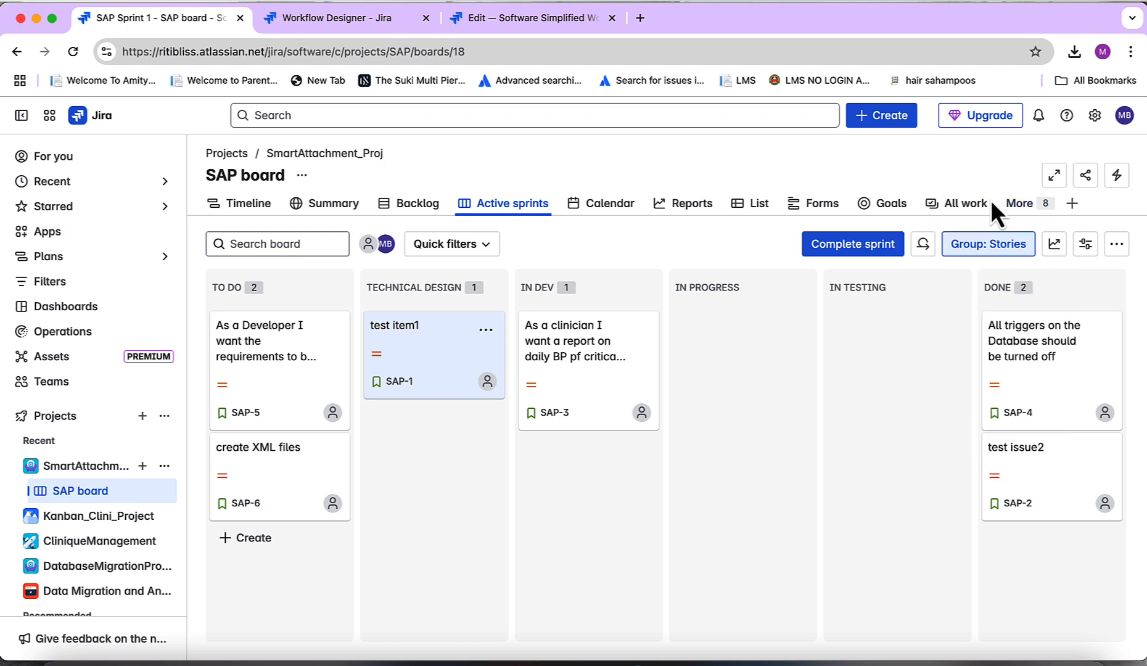
{"action": "left_click", "coordinate": [1024, 209]}
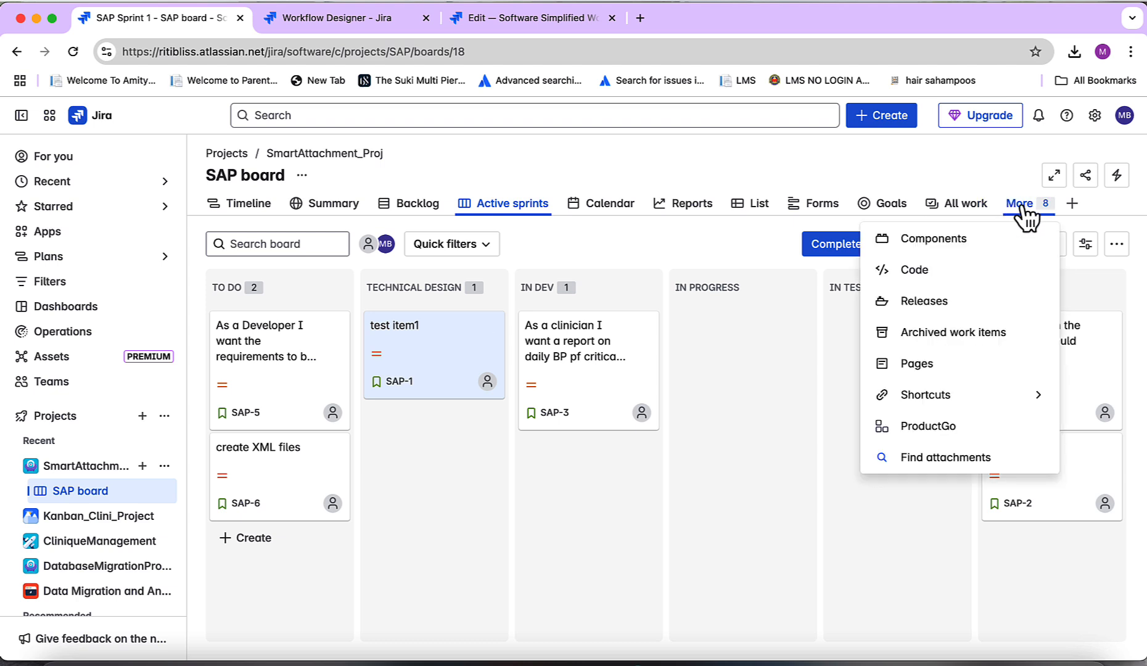
{"action": "left_click", "coordinate": [950, 459]}
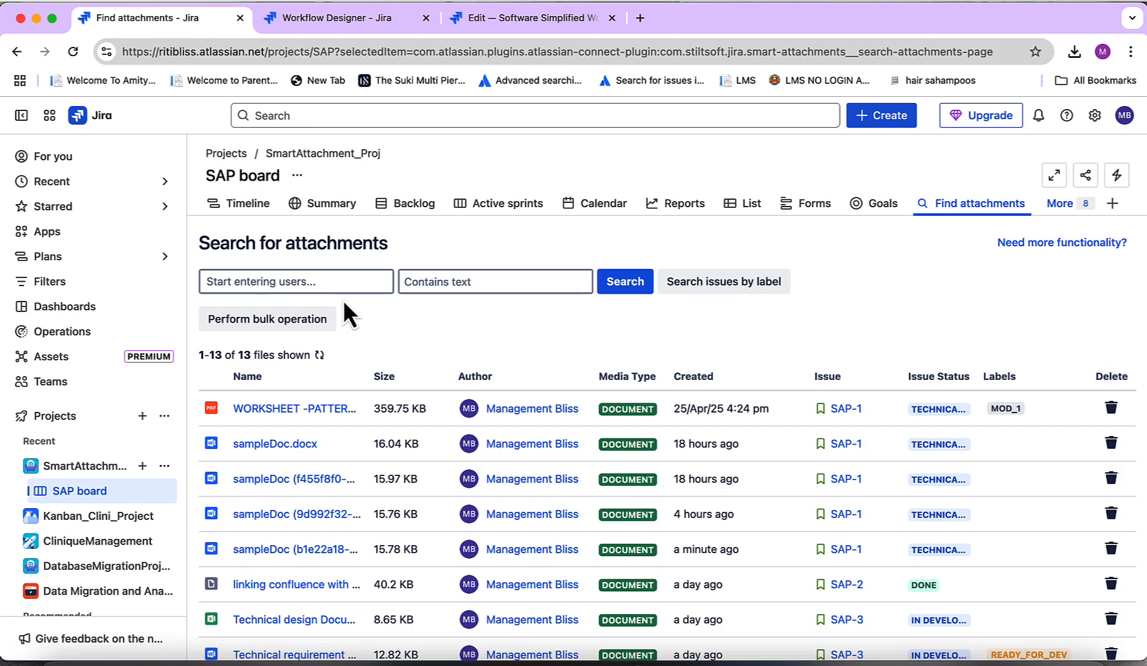
Search the project's attachments for names containing "sample"
{"action": "left_click", "coordinate": [434, 279]}
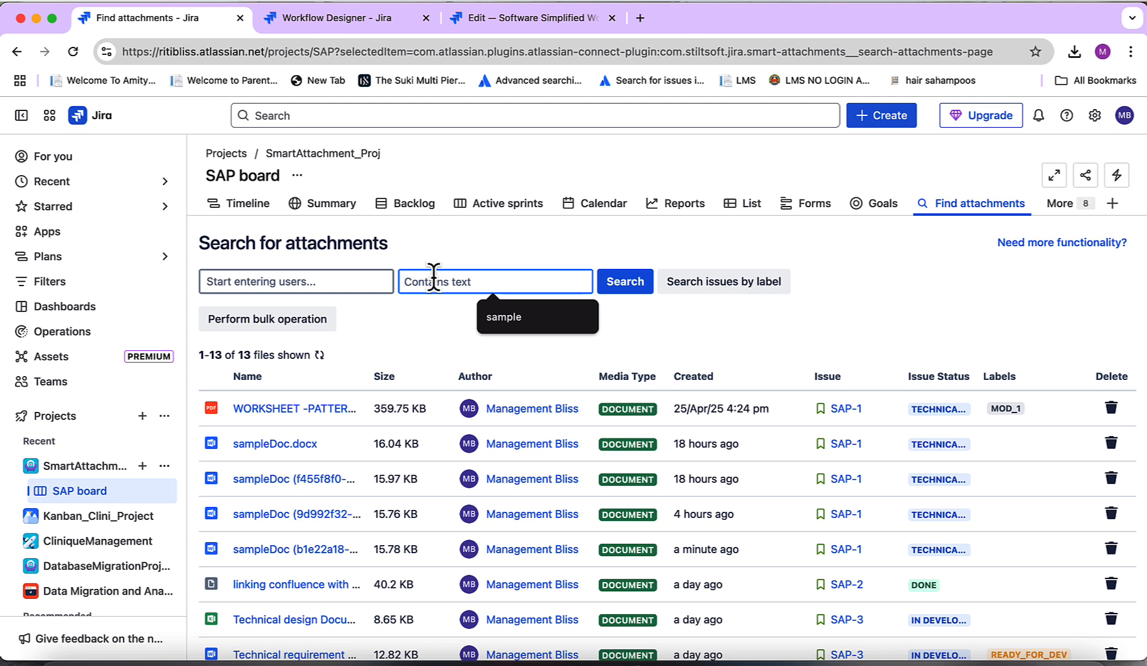
{"action": "type", "text": "sample"}
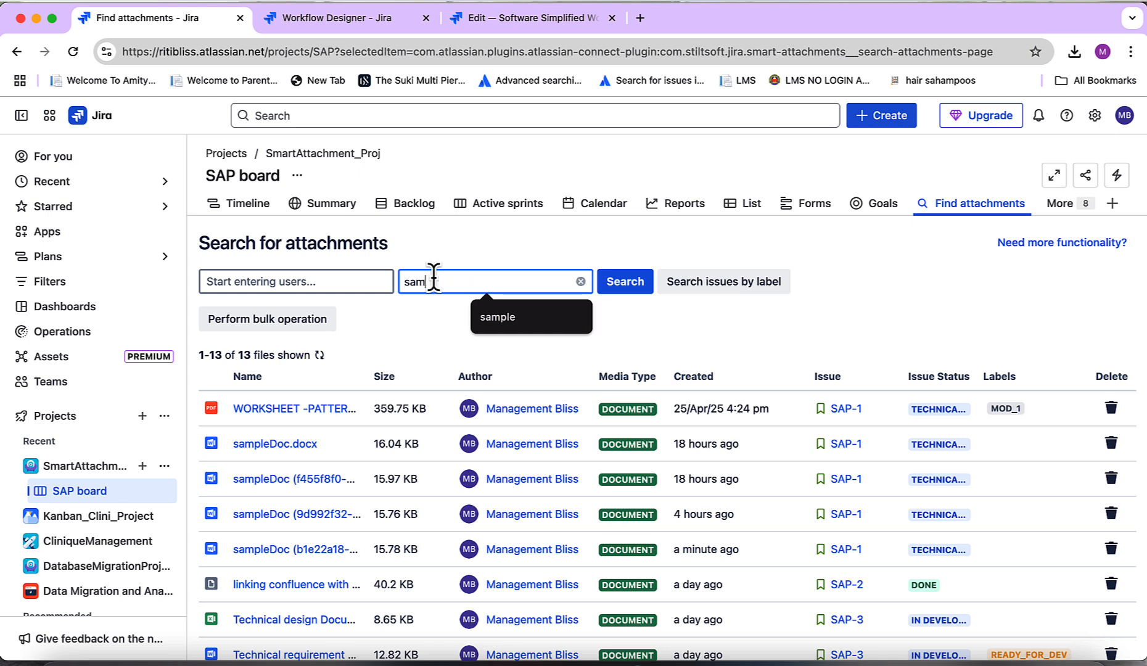
{"action": "left_click", "coordinate": [639, 287]}
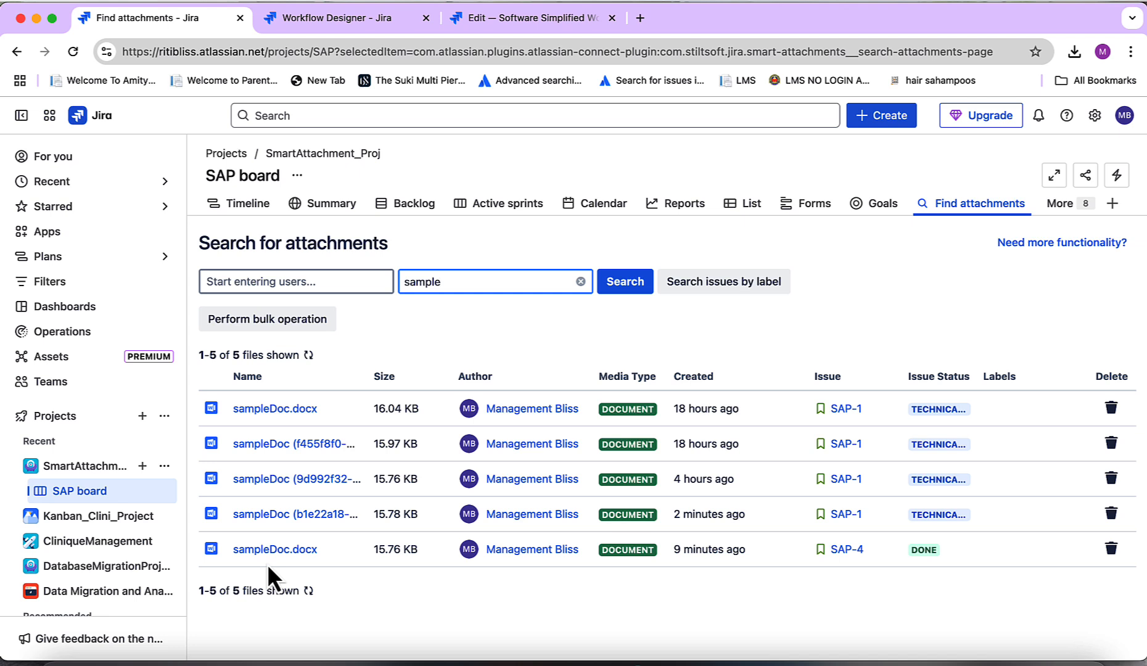
Bulk delete the three SAP-1 sampleDoc copies with bracketed IDs in their names, confirming the deletion
{"action": "left_click", "coordinate": [289, 321]}
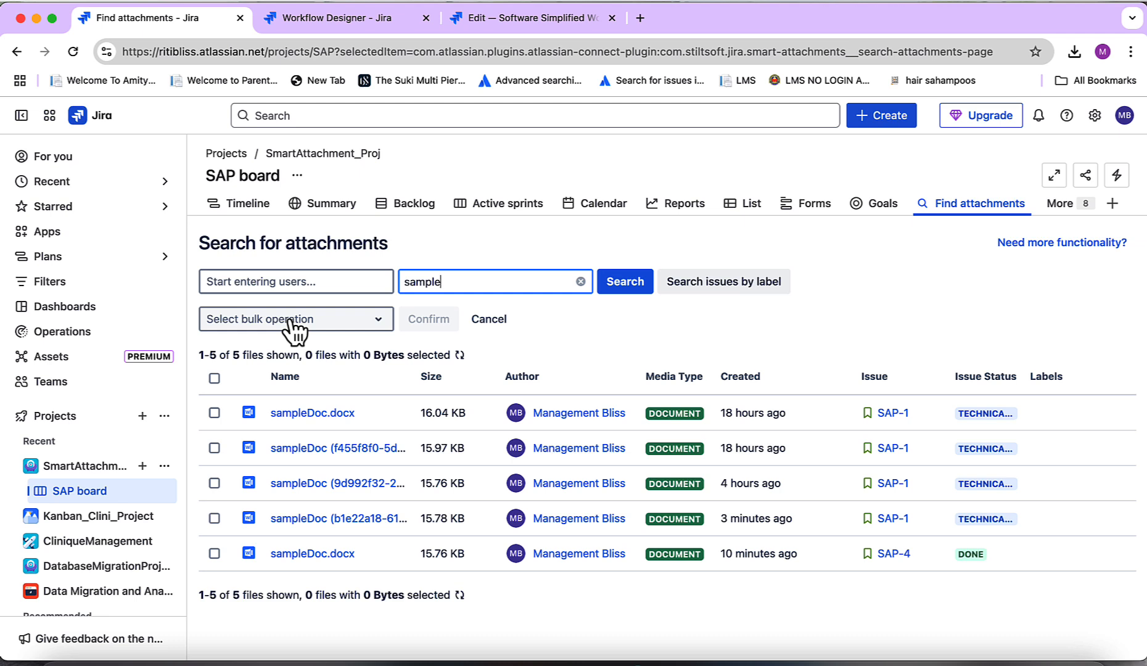
{"action": "left_click", "coordinate": [295, 320]}
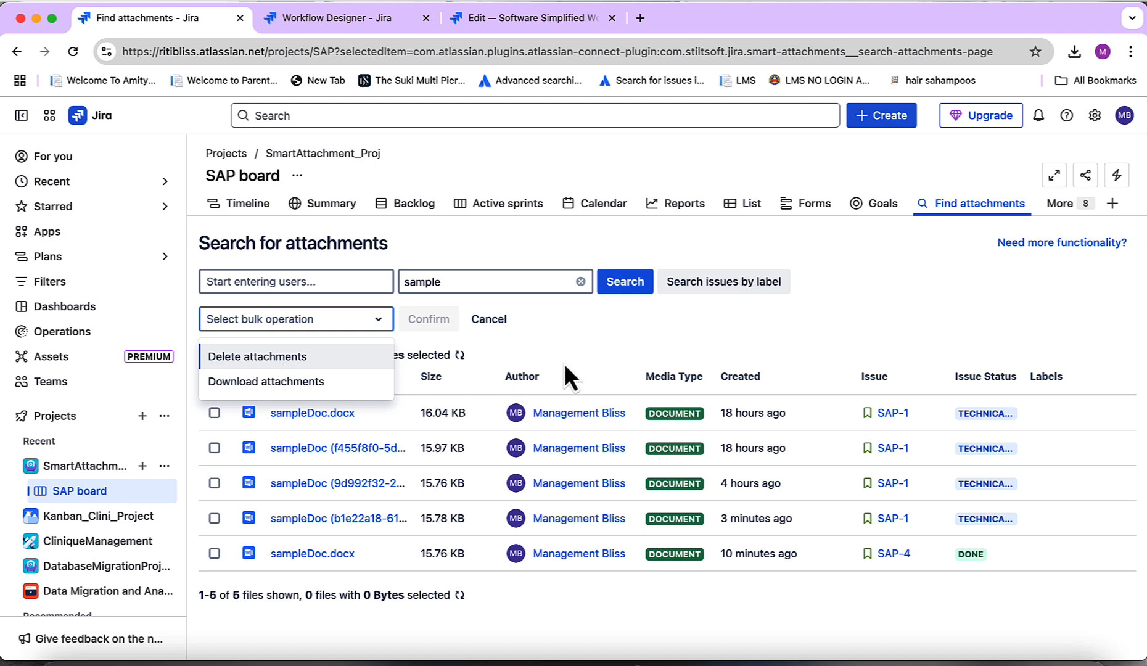
{"action": "key", "text": "Escape"}
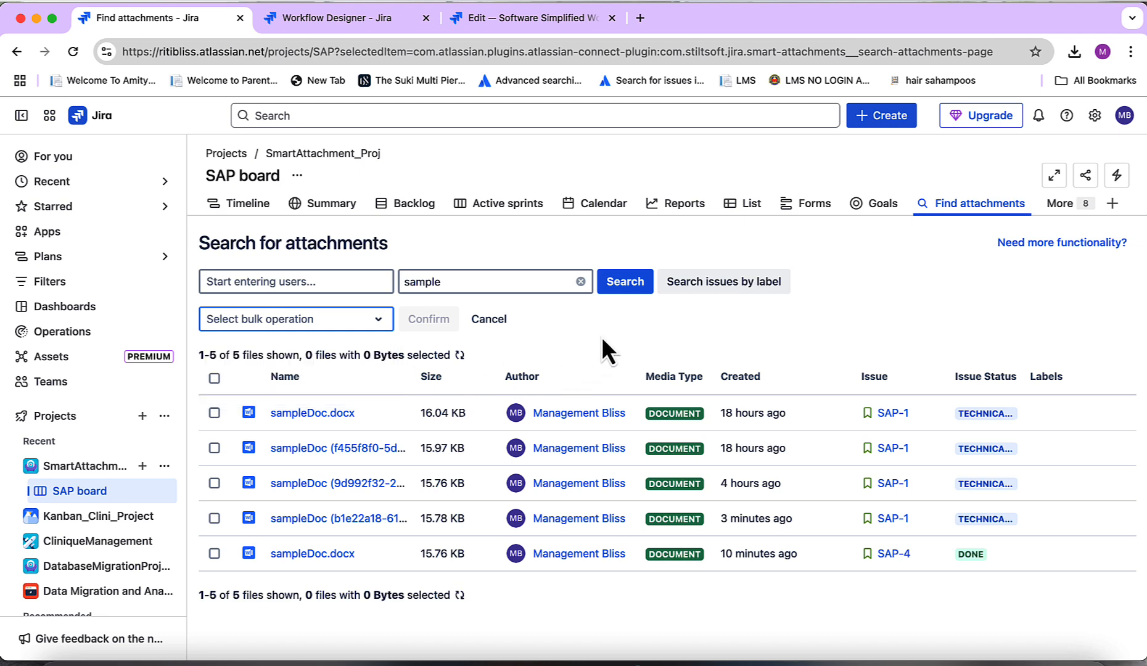
{"action": "left_click", "coordinate": [214, 379]}
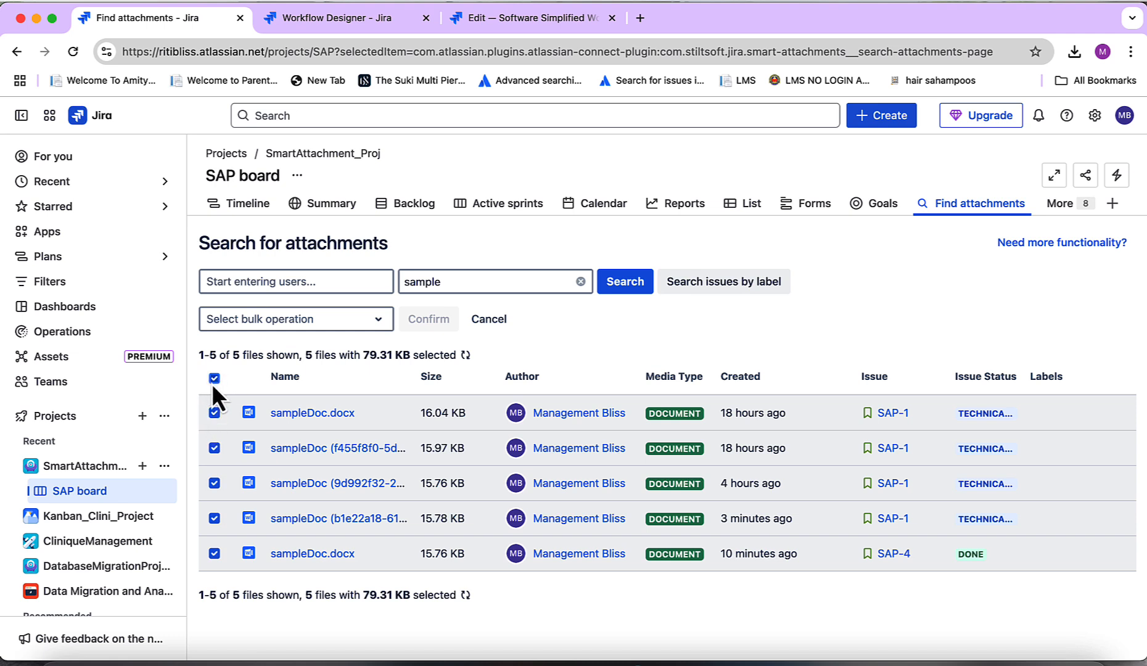
{"action": "left_click", "coordinate": [214, 379]}
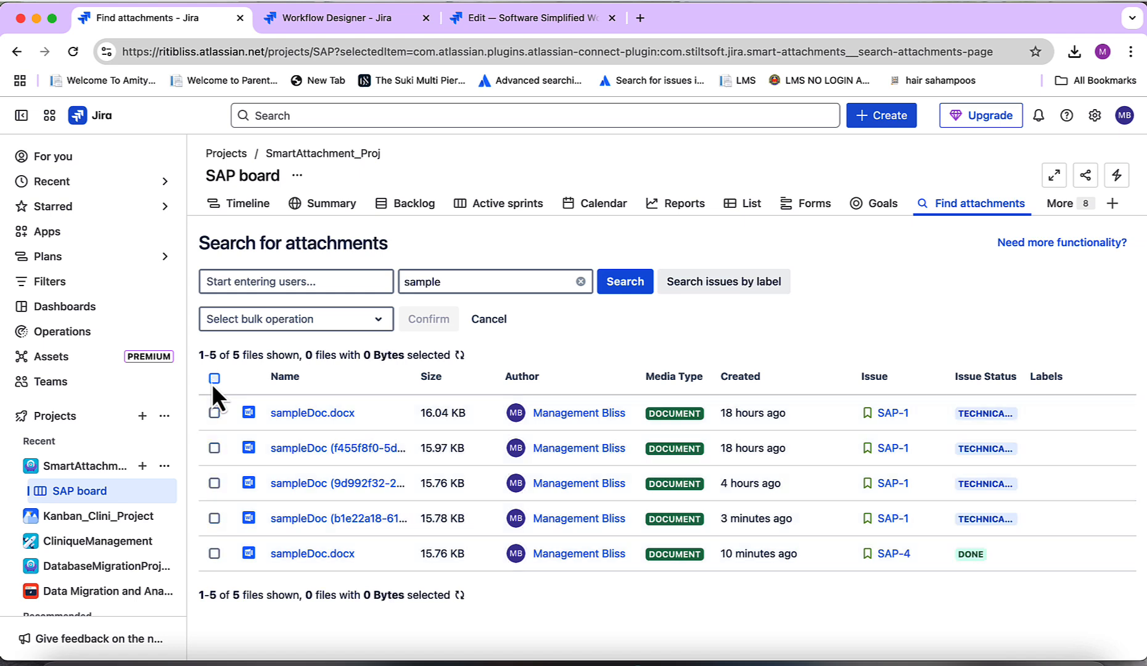
{"action": "left_click", "coordinate": [214, 449]}
{"action": "left_click", "coordinate": [214, 518]}
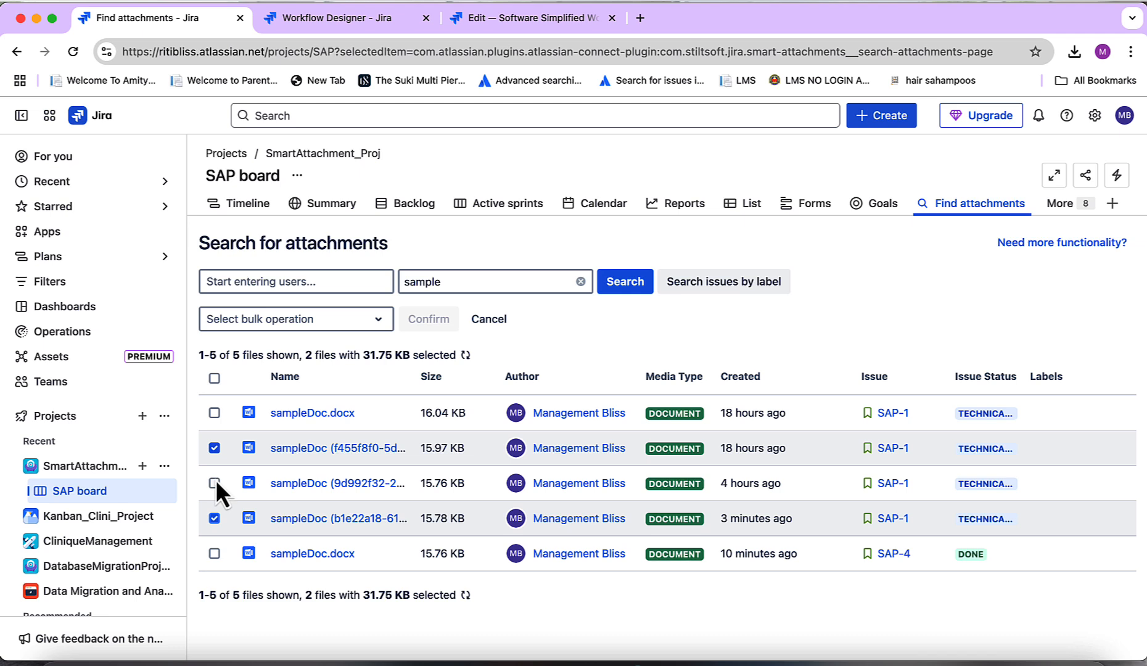
{"action": "left_click", "coordinate": [215, 483]}
{"action": "left_click", "coordinate": [299, 321]}
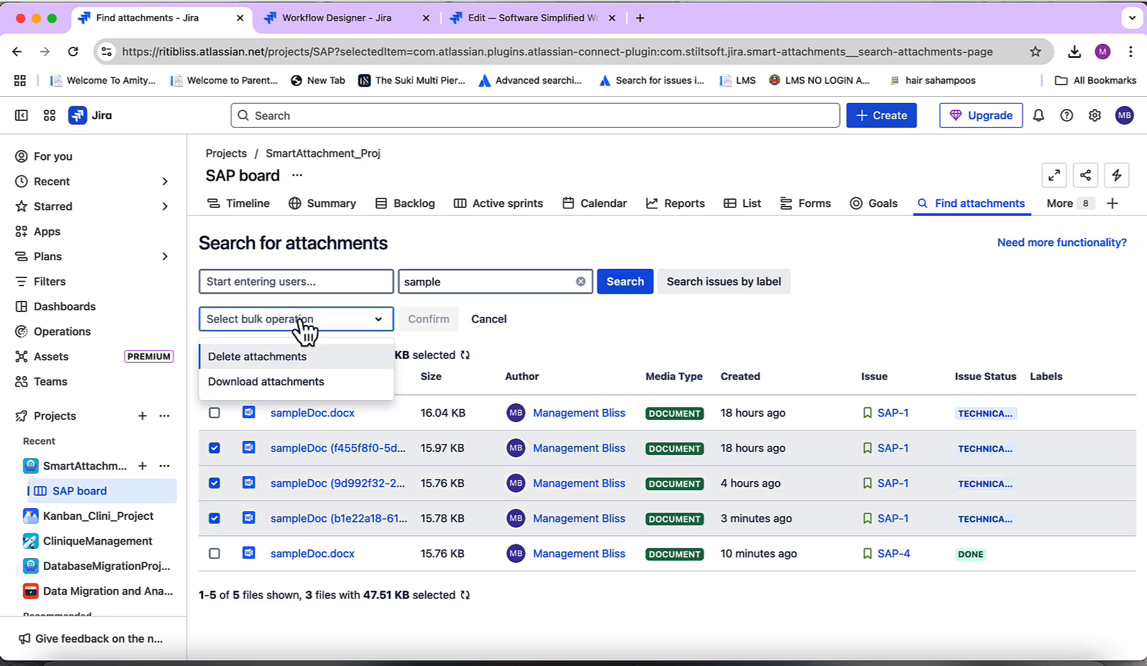
{"action": "left_click", "coordinate": [289, 365]}
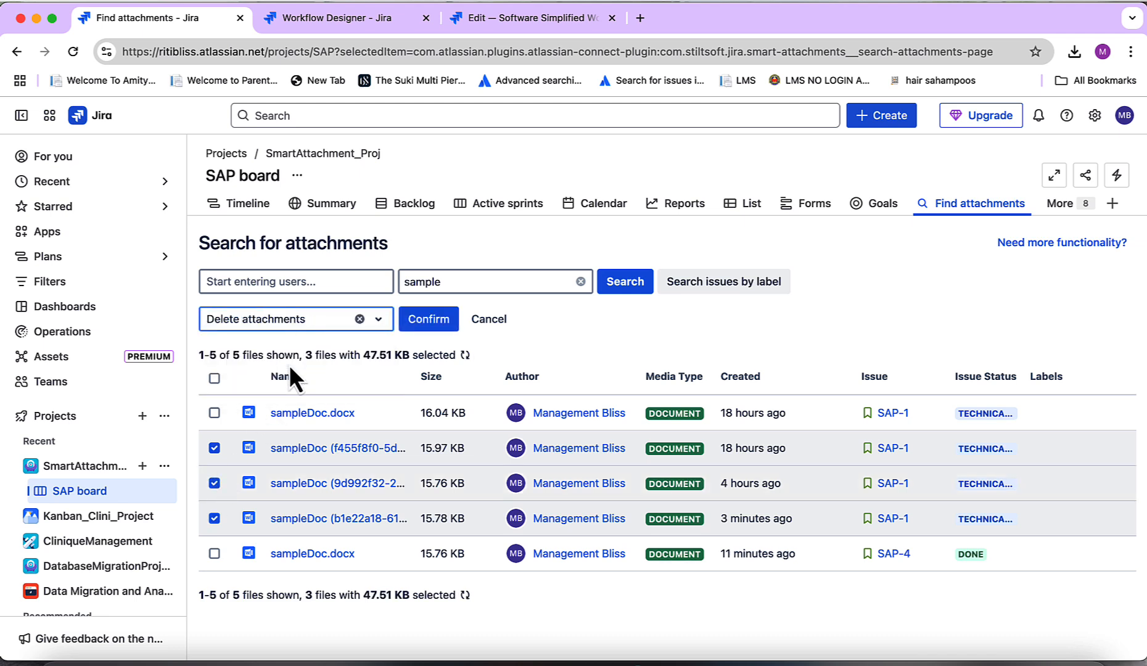
{"action": "left_click", "coordinate": [431, 319]}
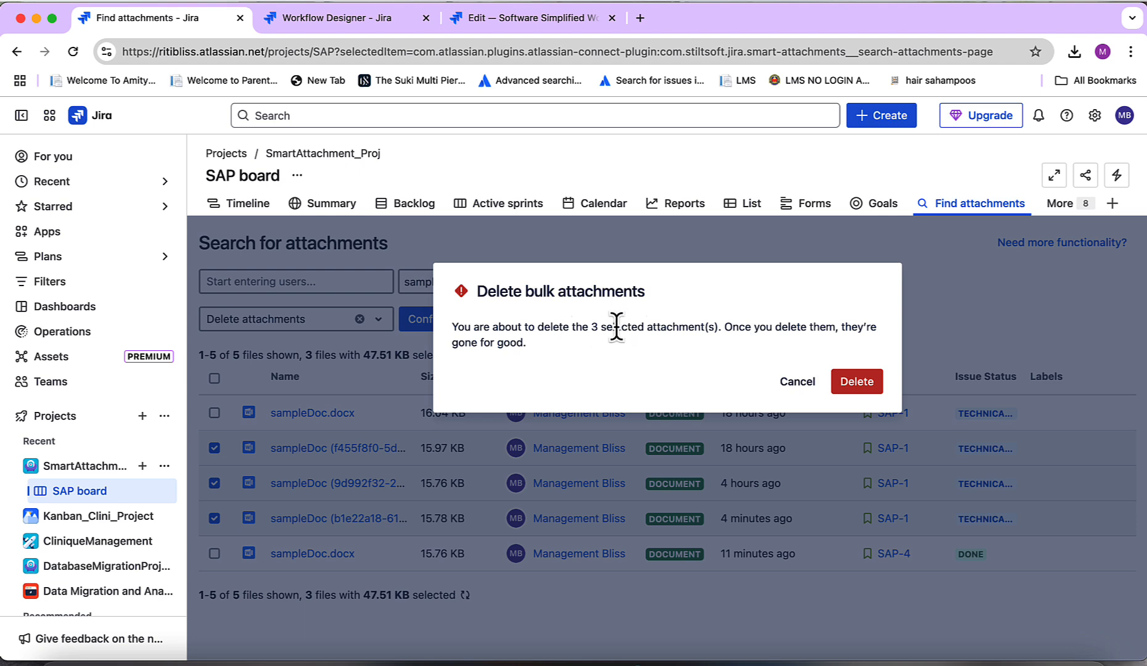
{"action": "left_click", "coordinate": [858, 381]}
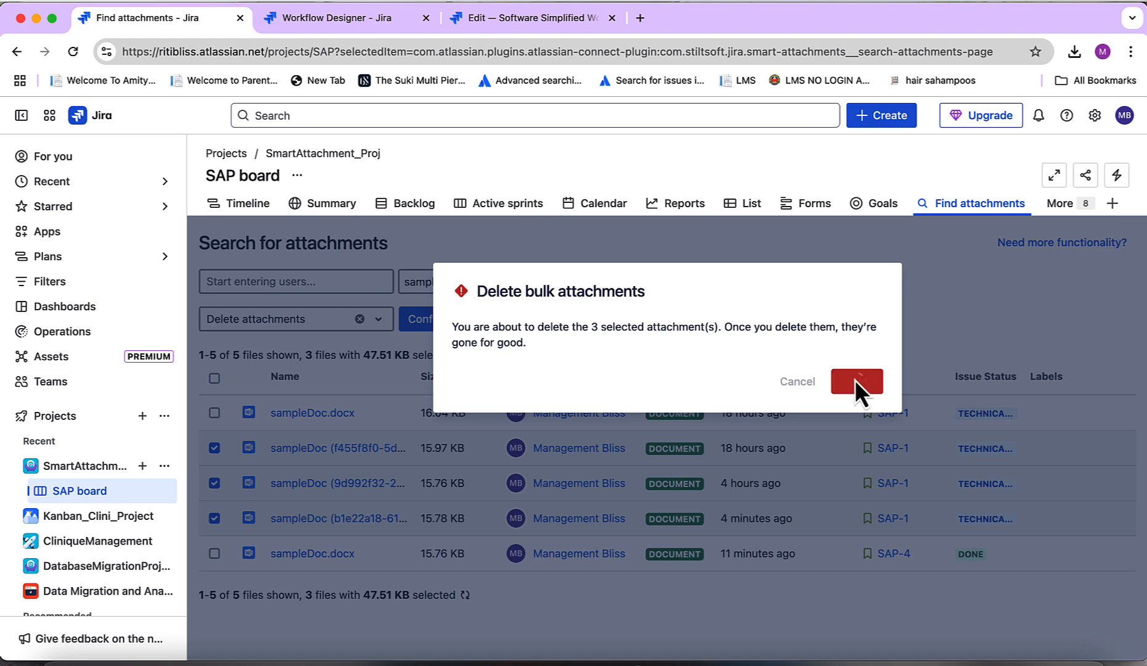